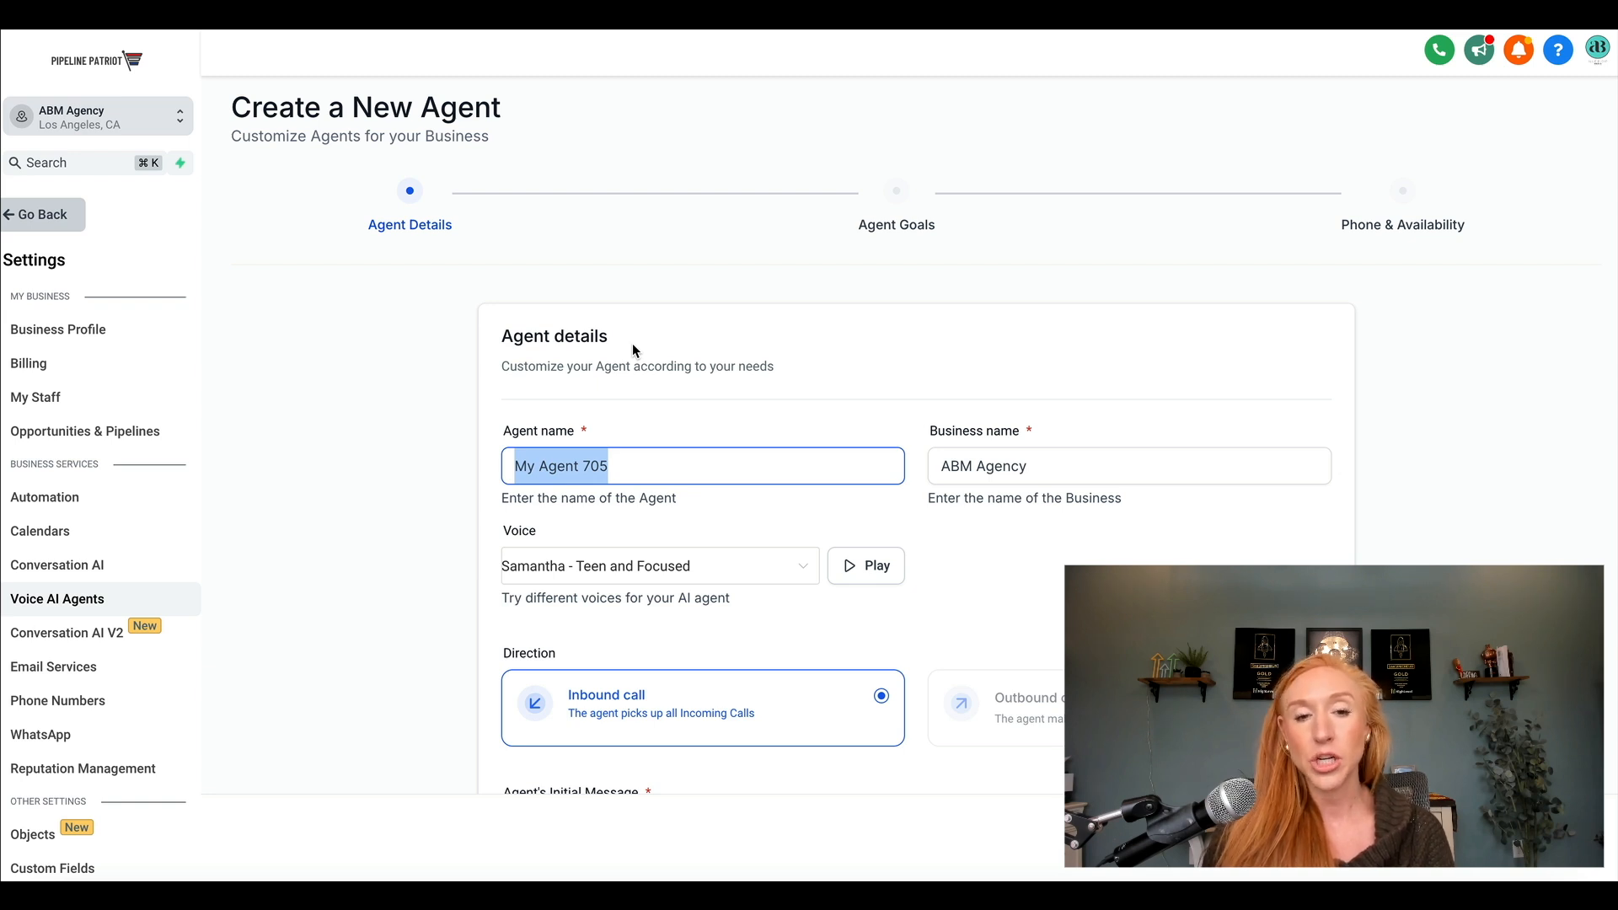
click(1069, 466)
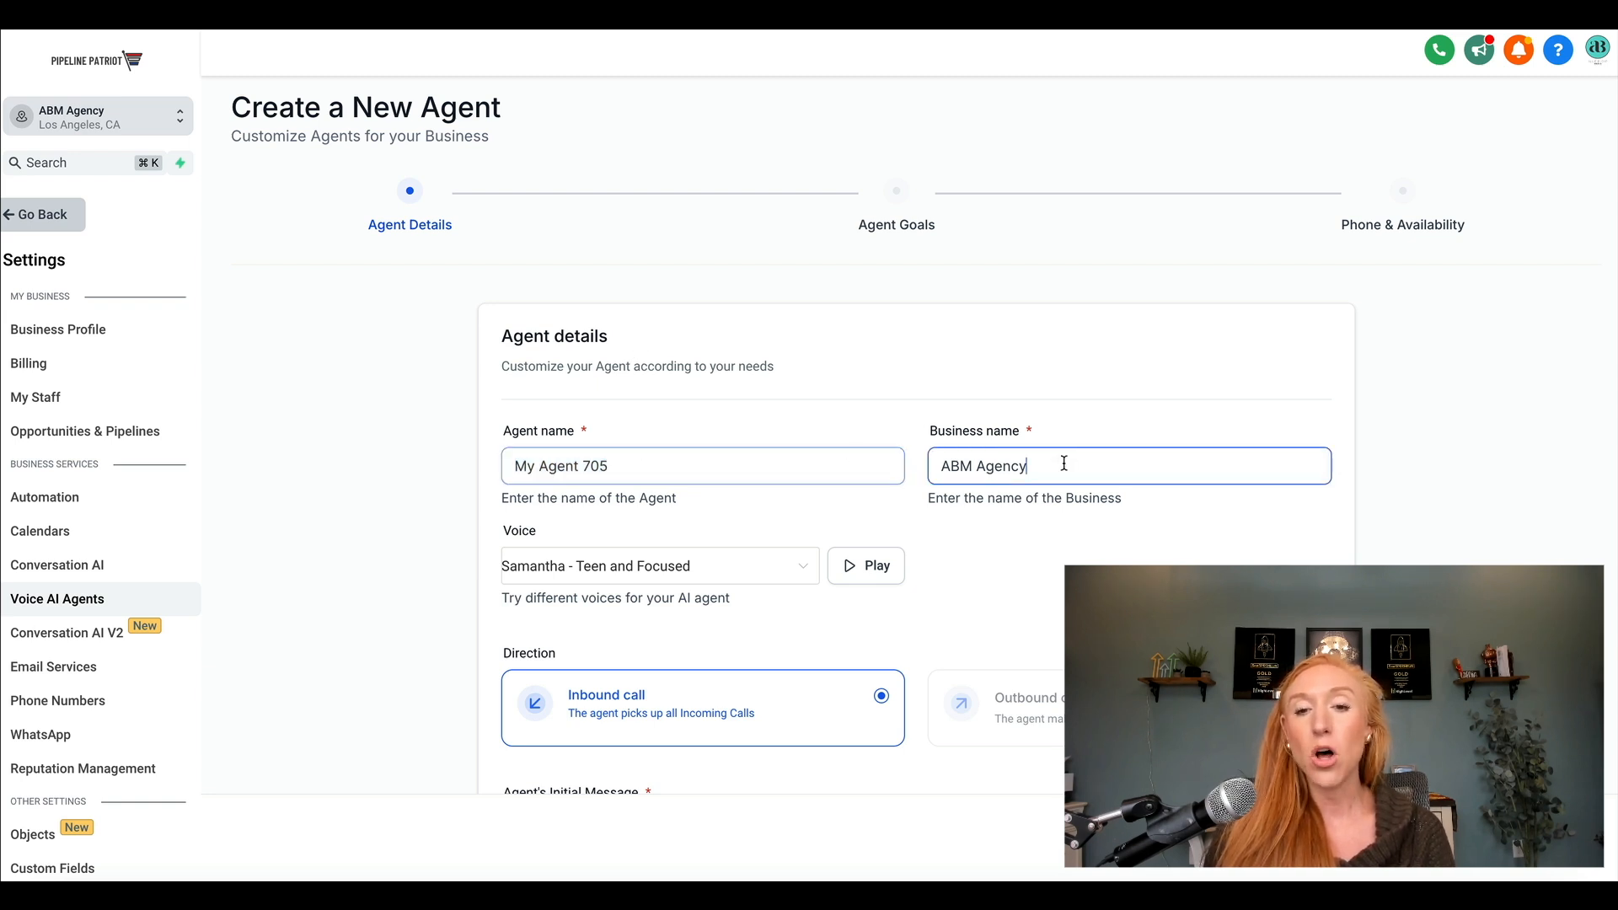
drag(1068, 466, 933, 465)
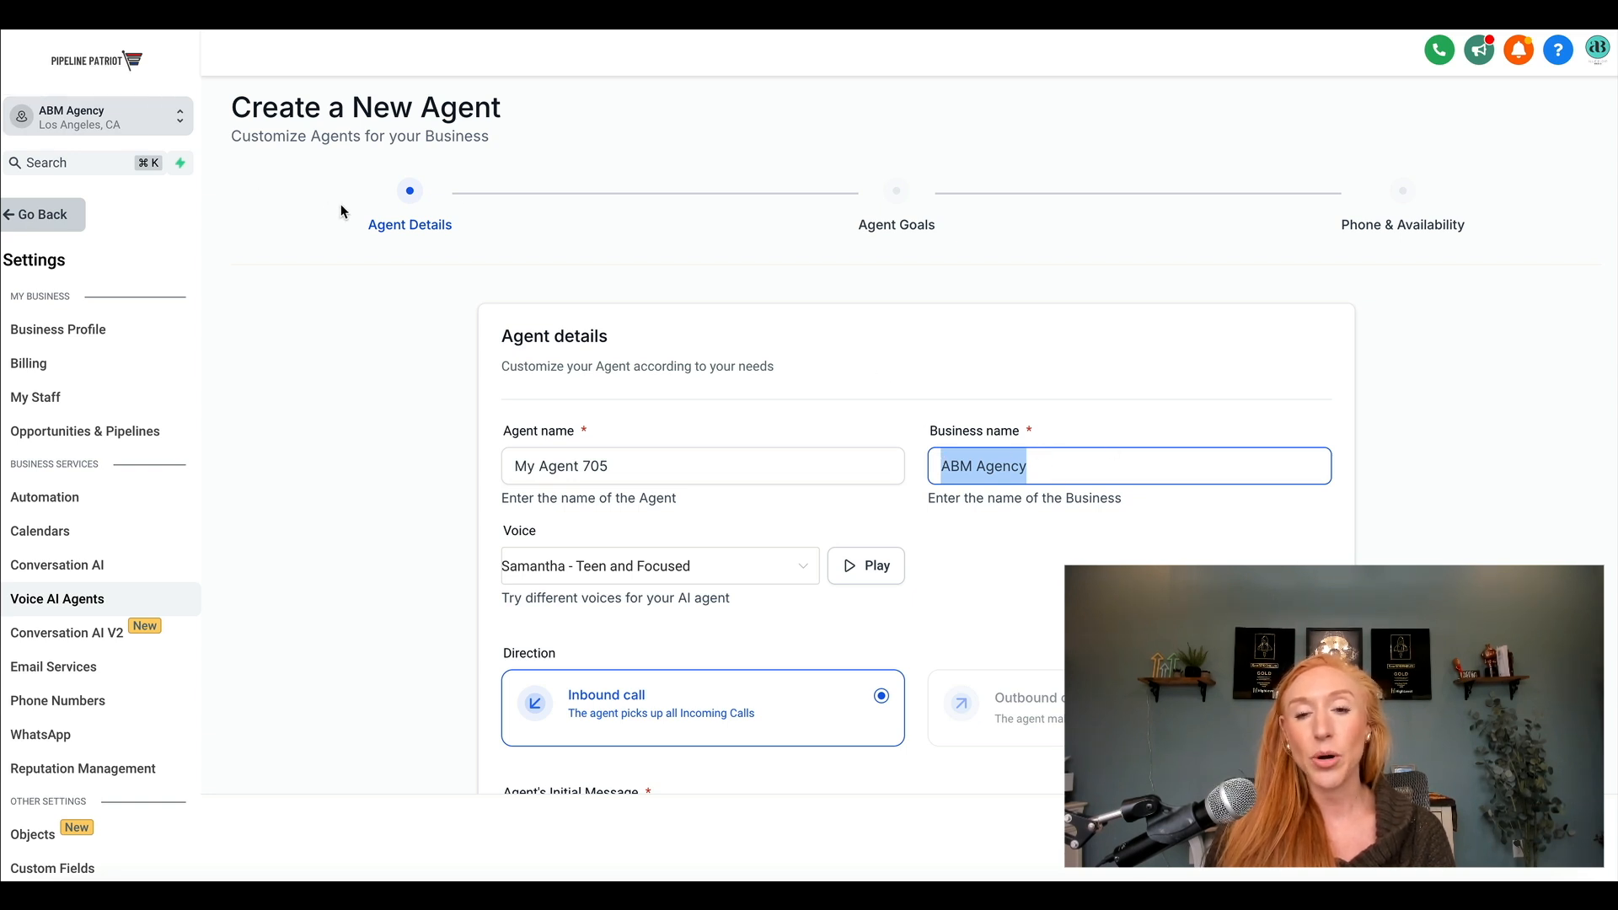
click(970, 469)
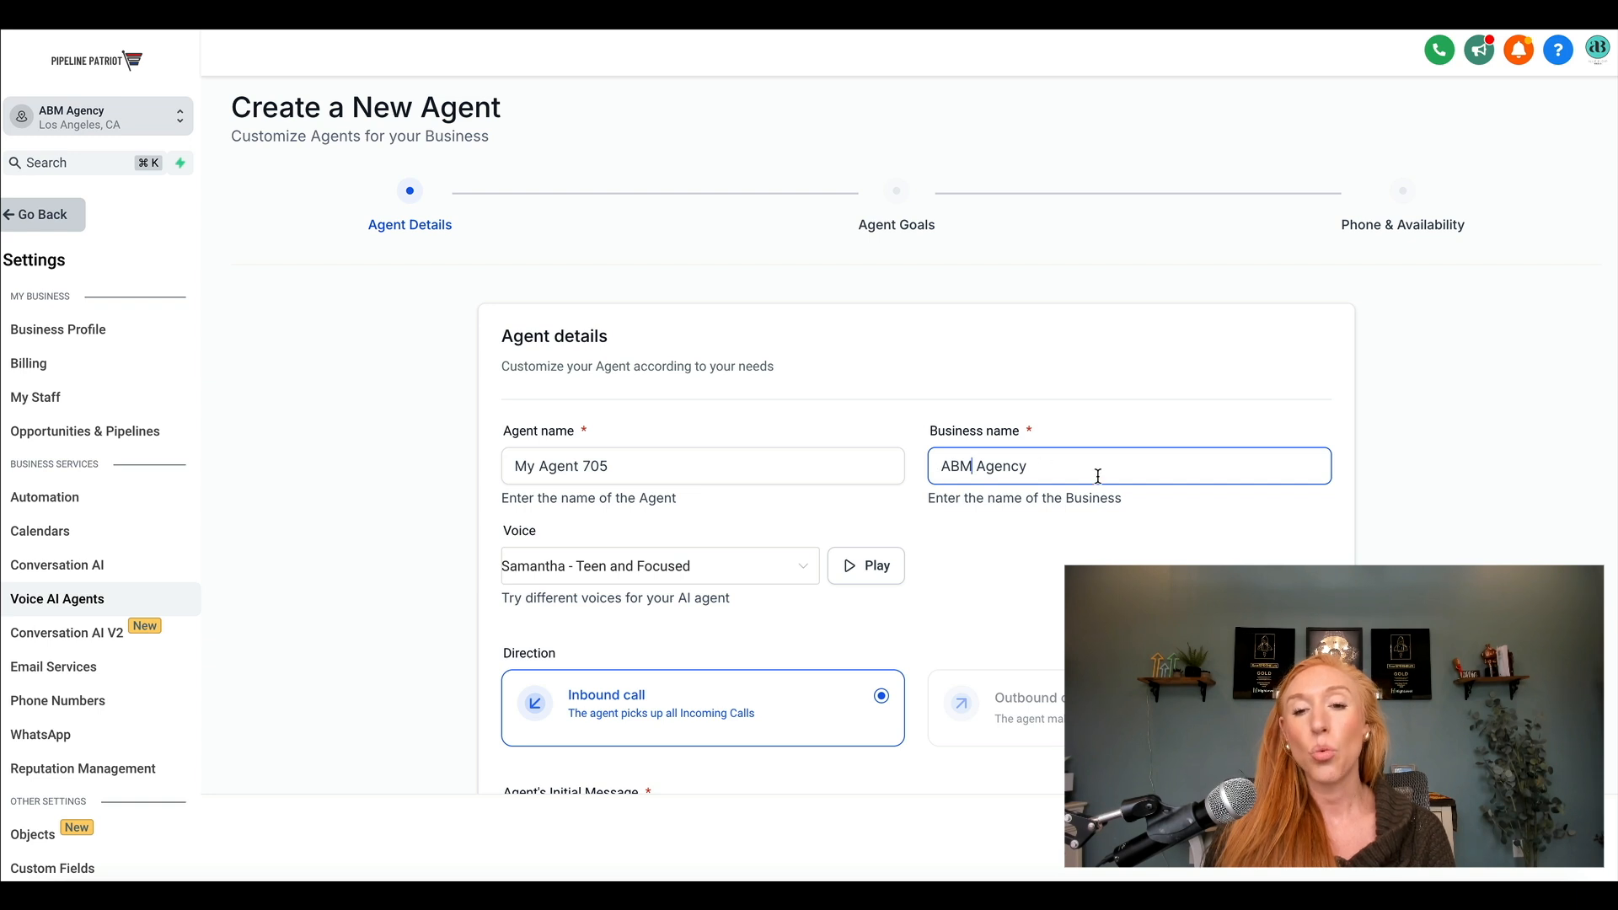
drag(1095, 474, 889, 472)
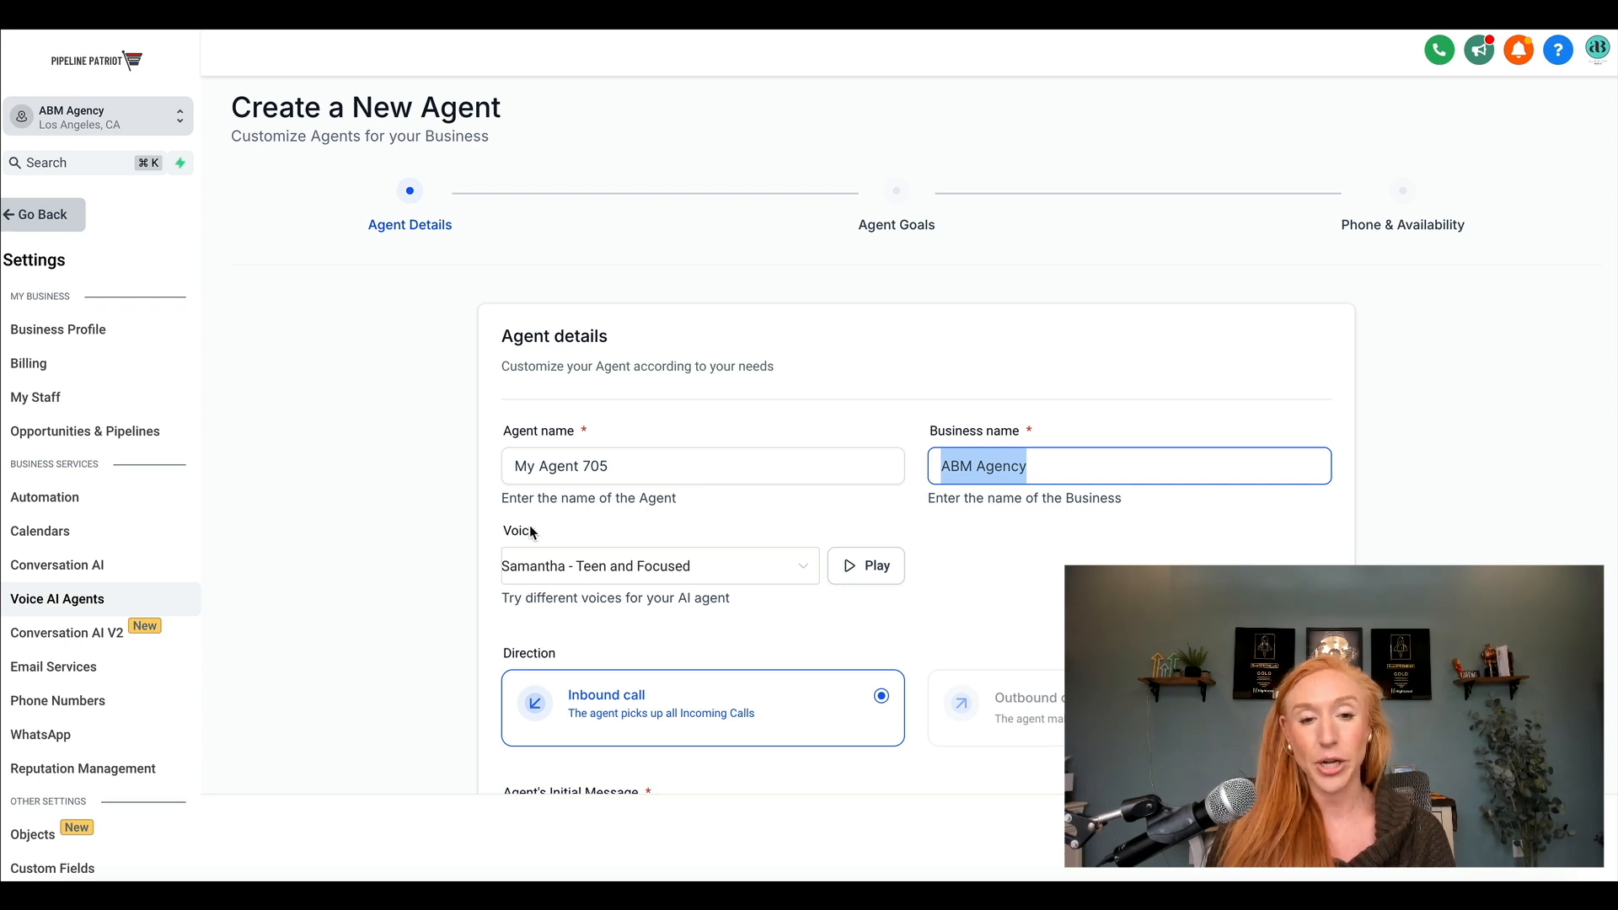
Browse the available agent voices and choose "Rebecca - Wide Emotional Range".
scroll(655, 550, down, 1)
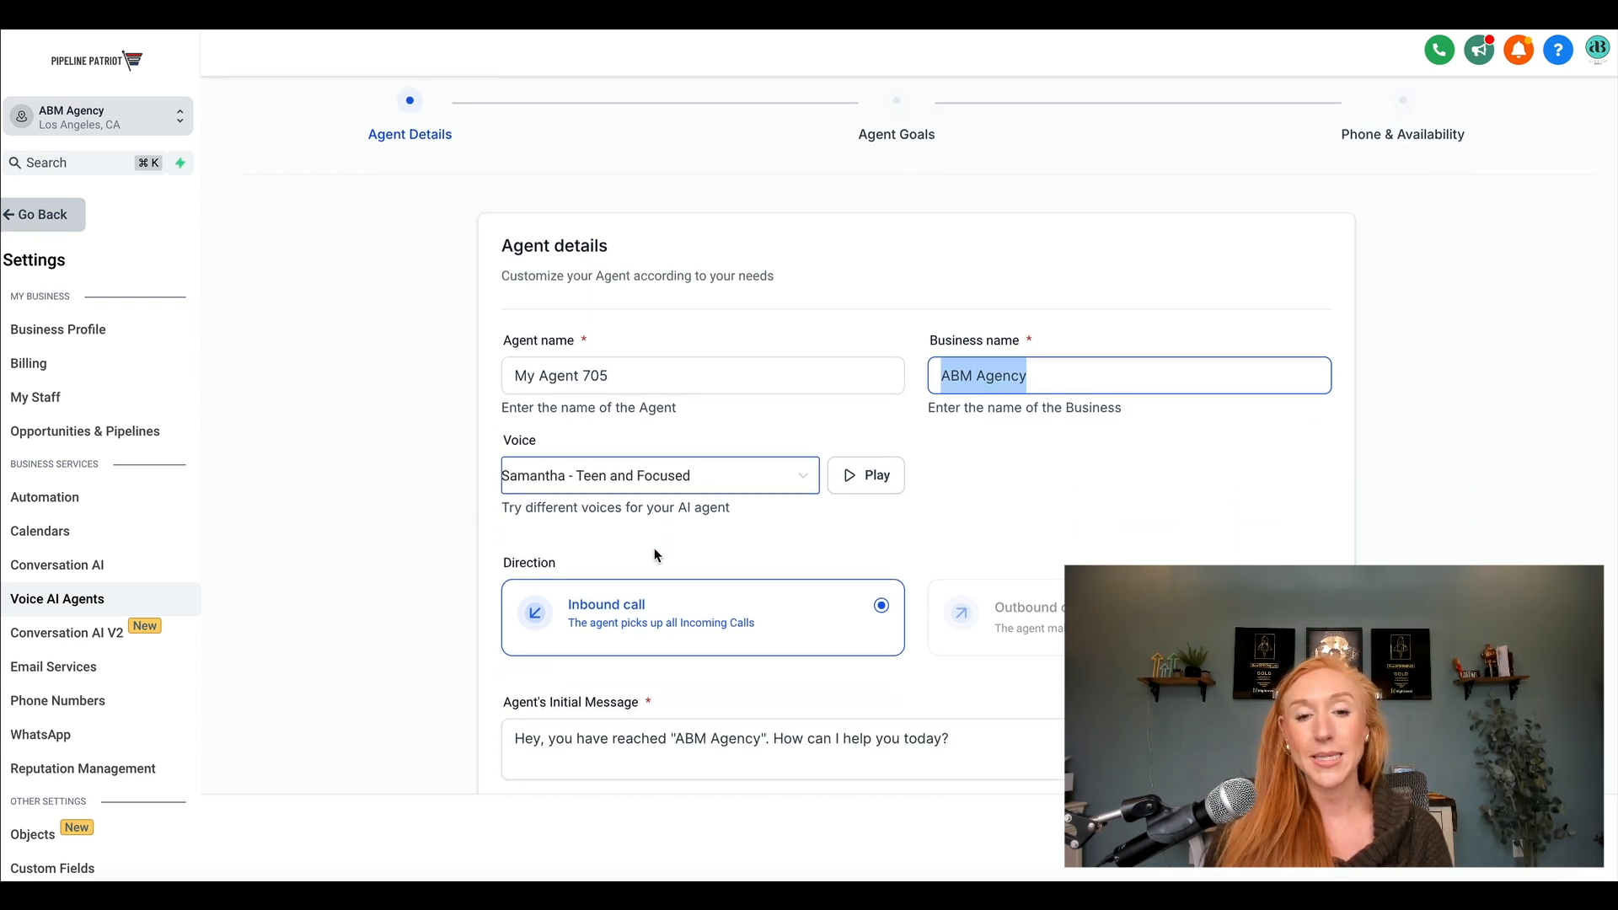
click(696, 474)
scroll(682, 560, down, 3)
scroll(684, 561, down, 2)
scroll(684, 561, up, 15)
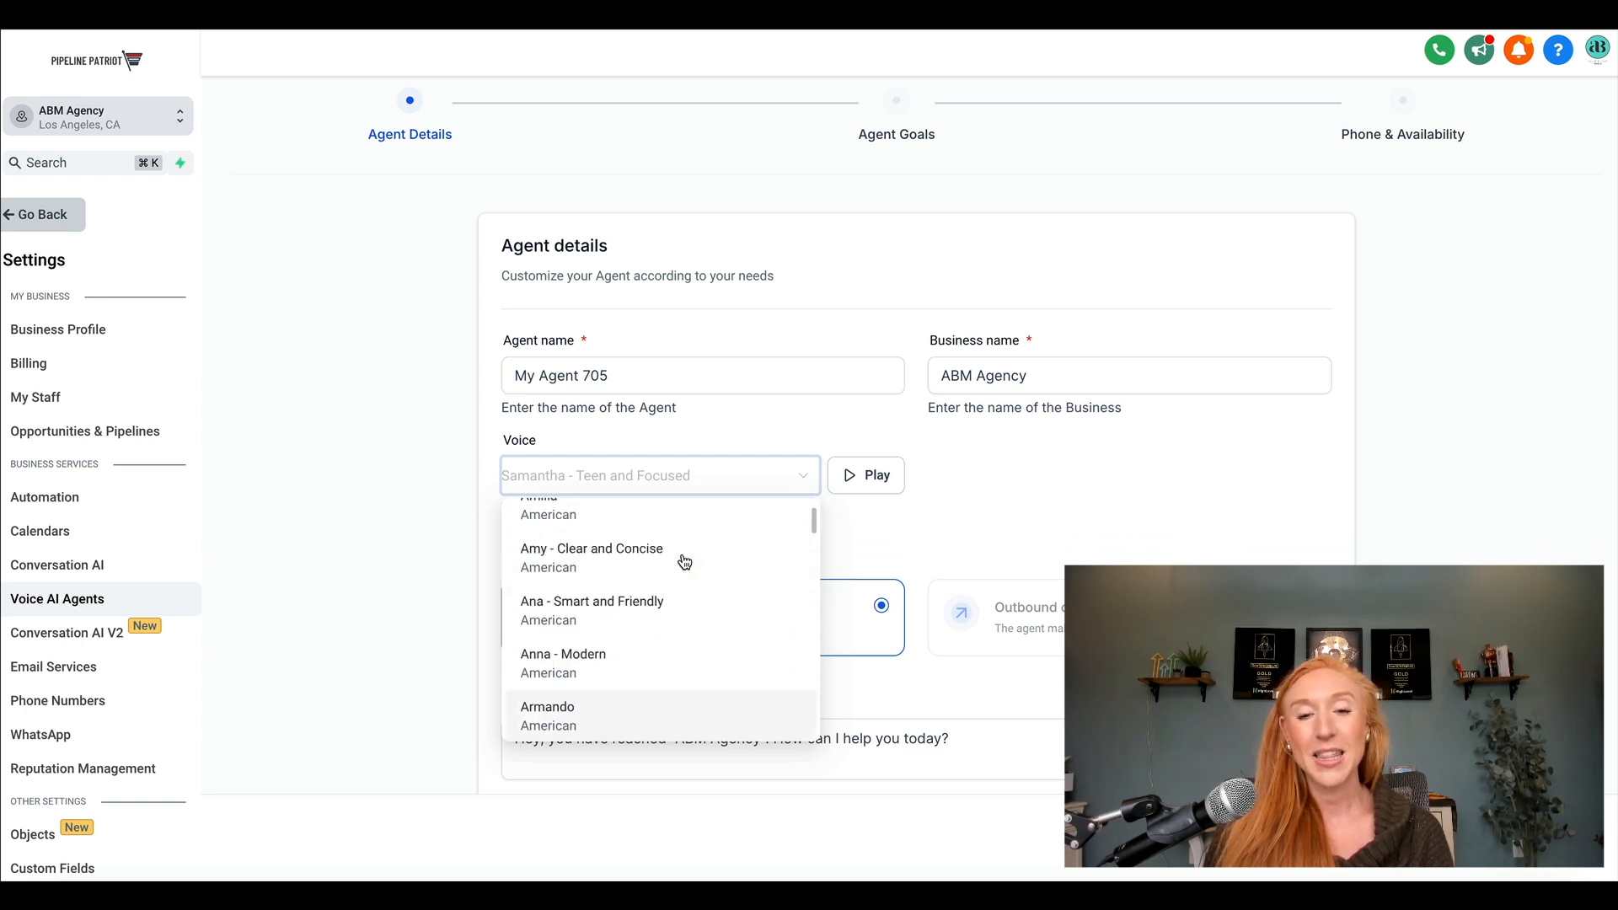
scroll(684, 561, up, 2)
scroll(684, 562, down, 1)
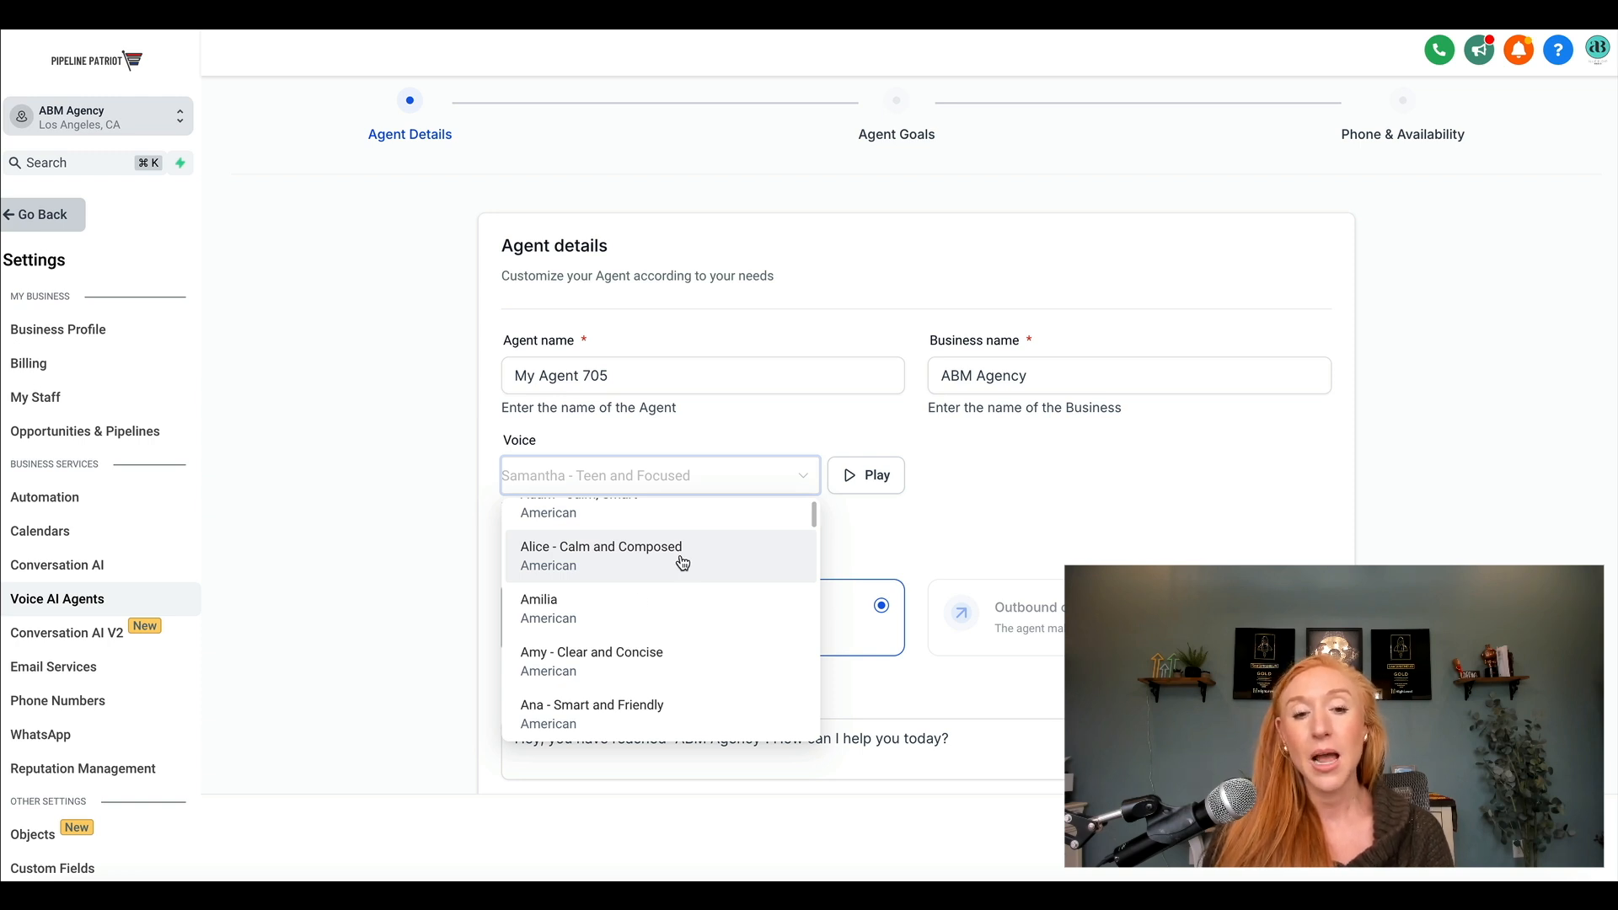
scroll(614, 608, down, 2)
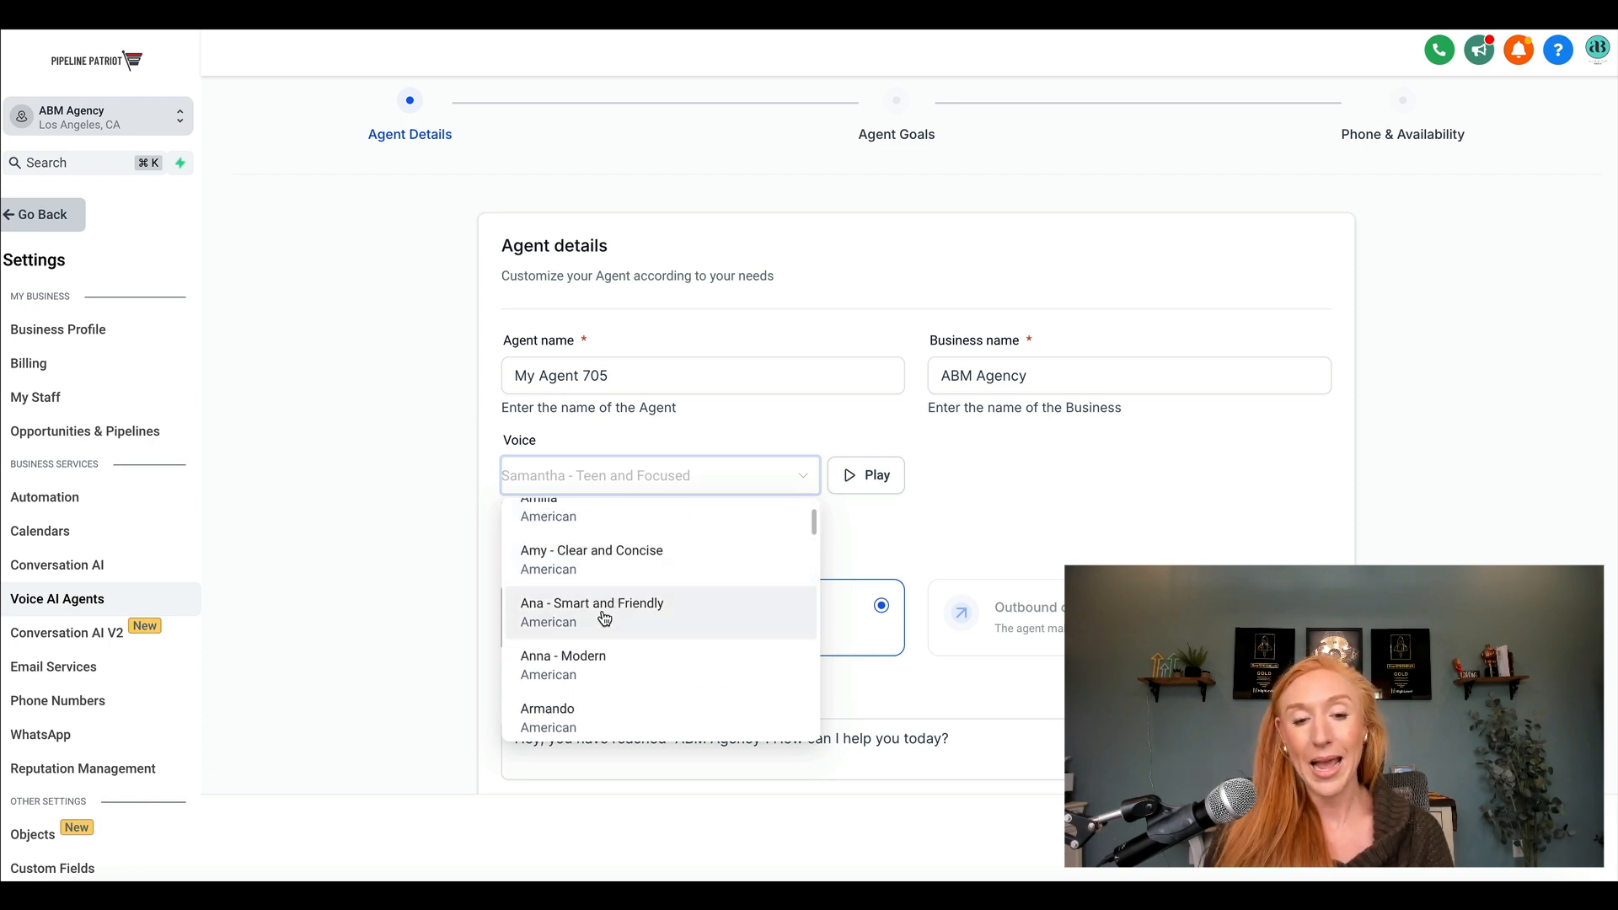
scroll(657, 615, down, 10)
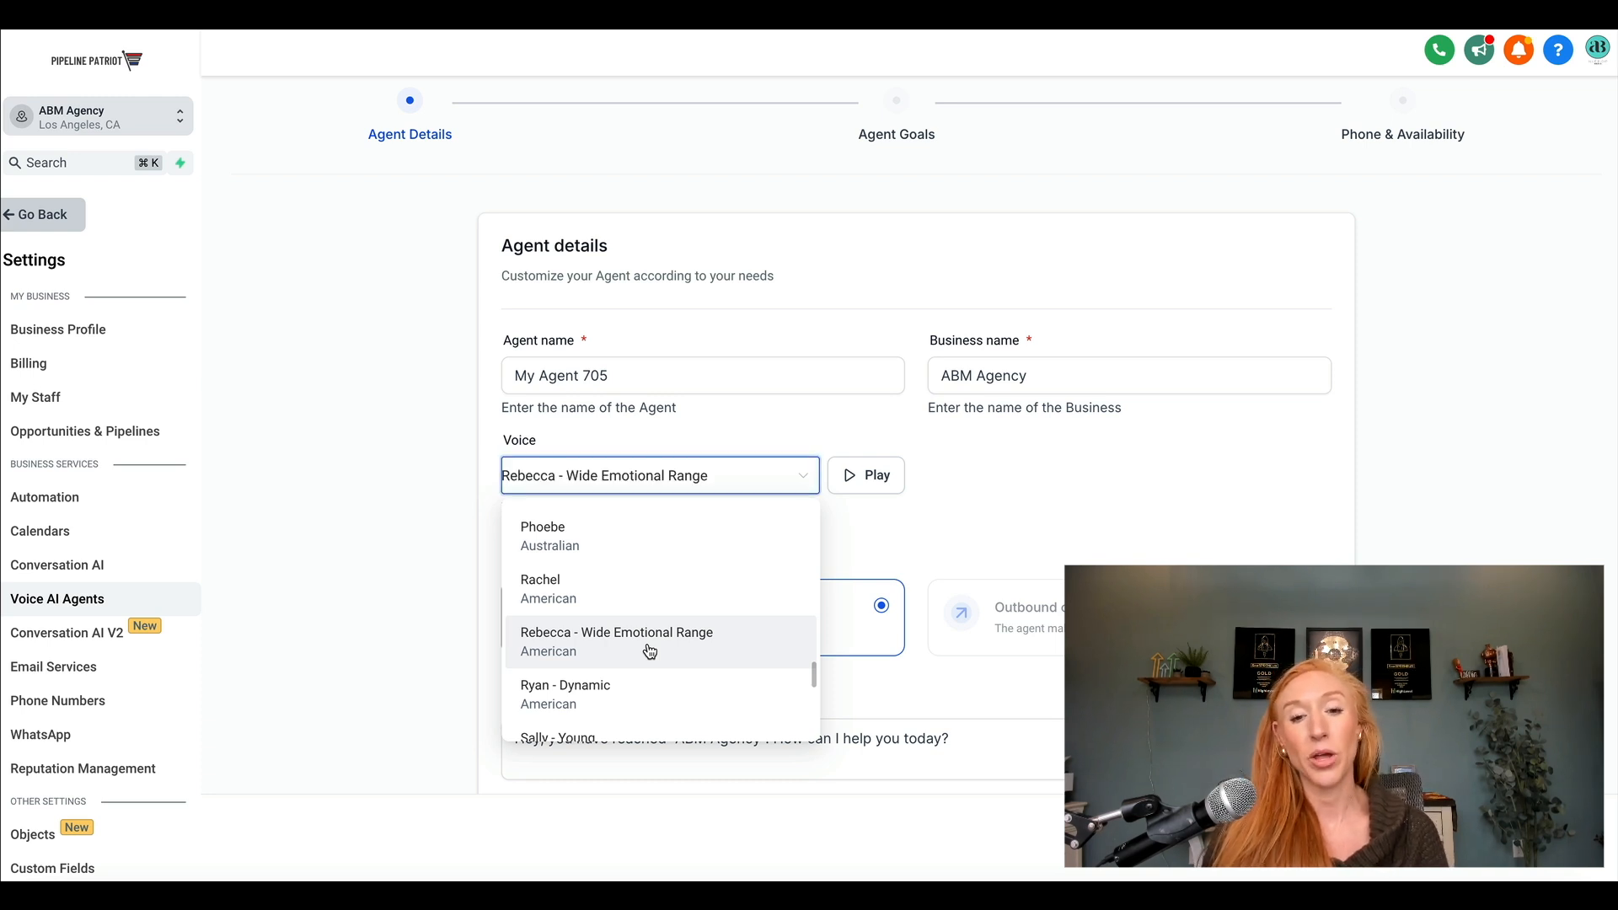
click(649, 651)
Replace the agent's initial message with "Hi! This is Rebecca with Allie Bloyd Media. Who do I have the pleasure of speaking".
scroll(809, 520, down, 1)
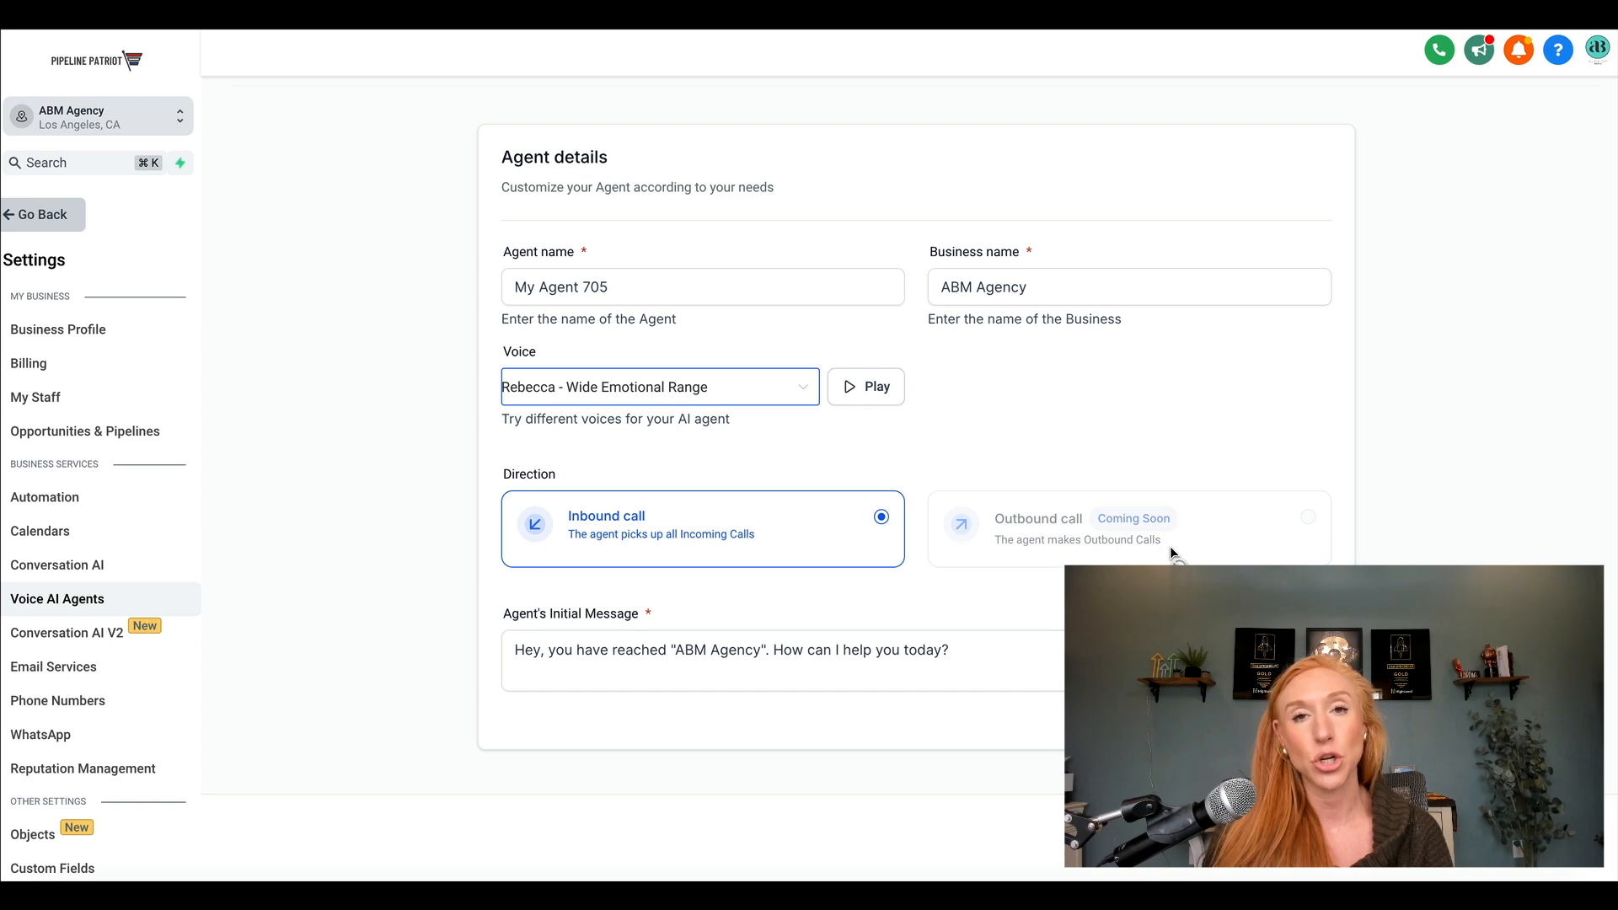
drag(1014, 641, 474, 638)
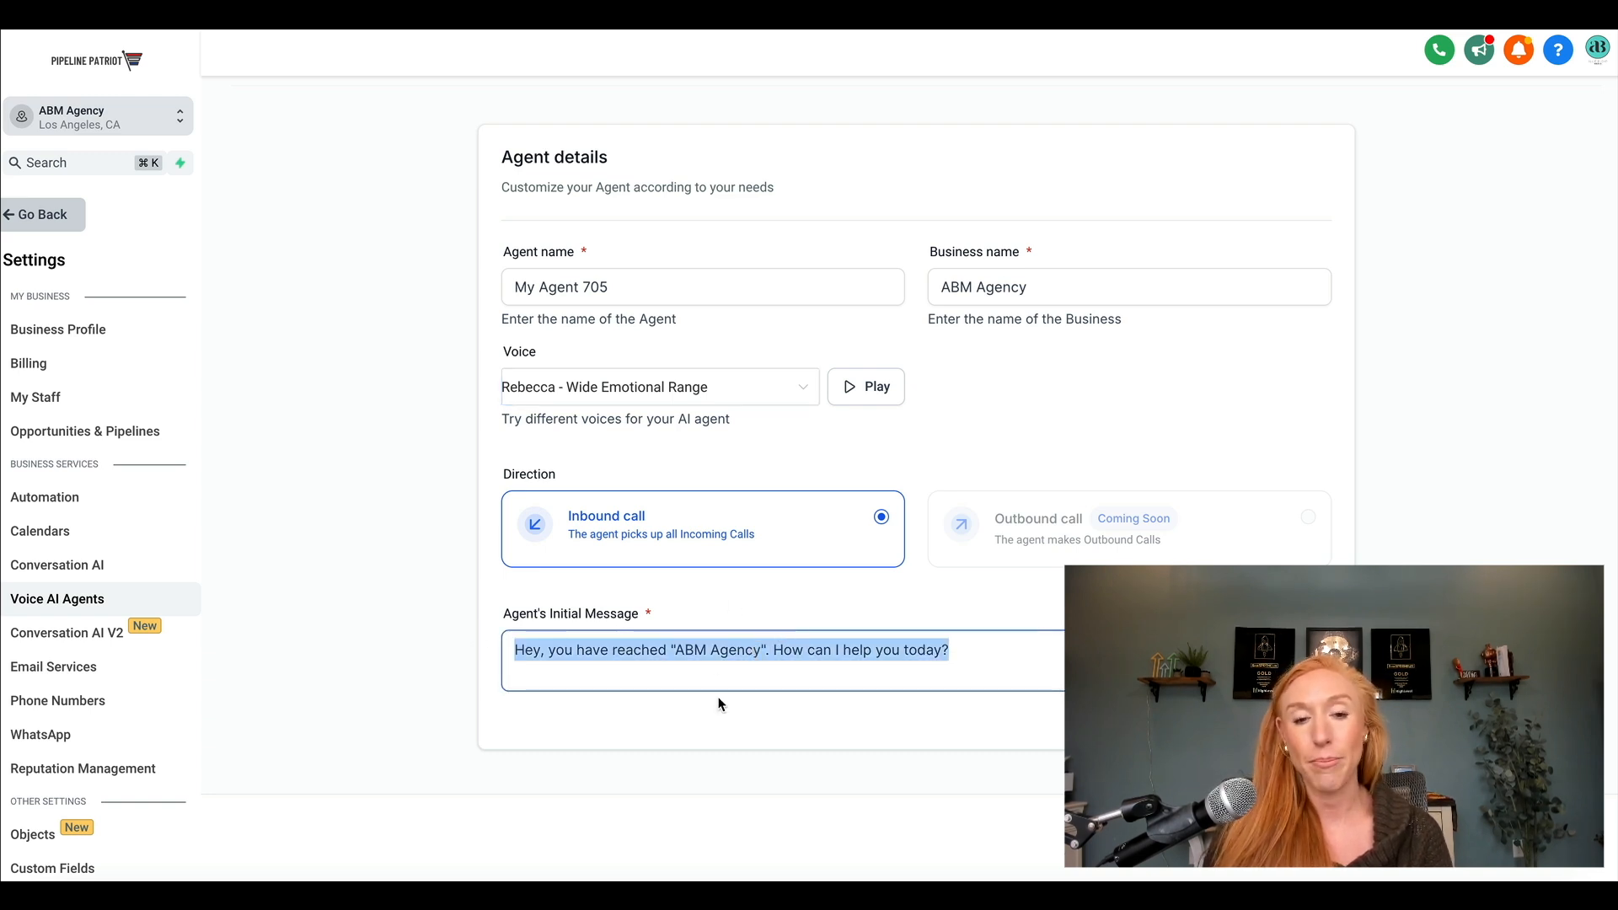
click(503, 649)
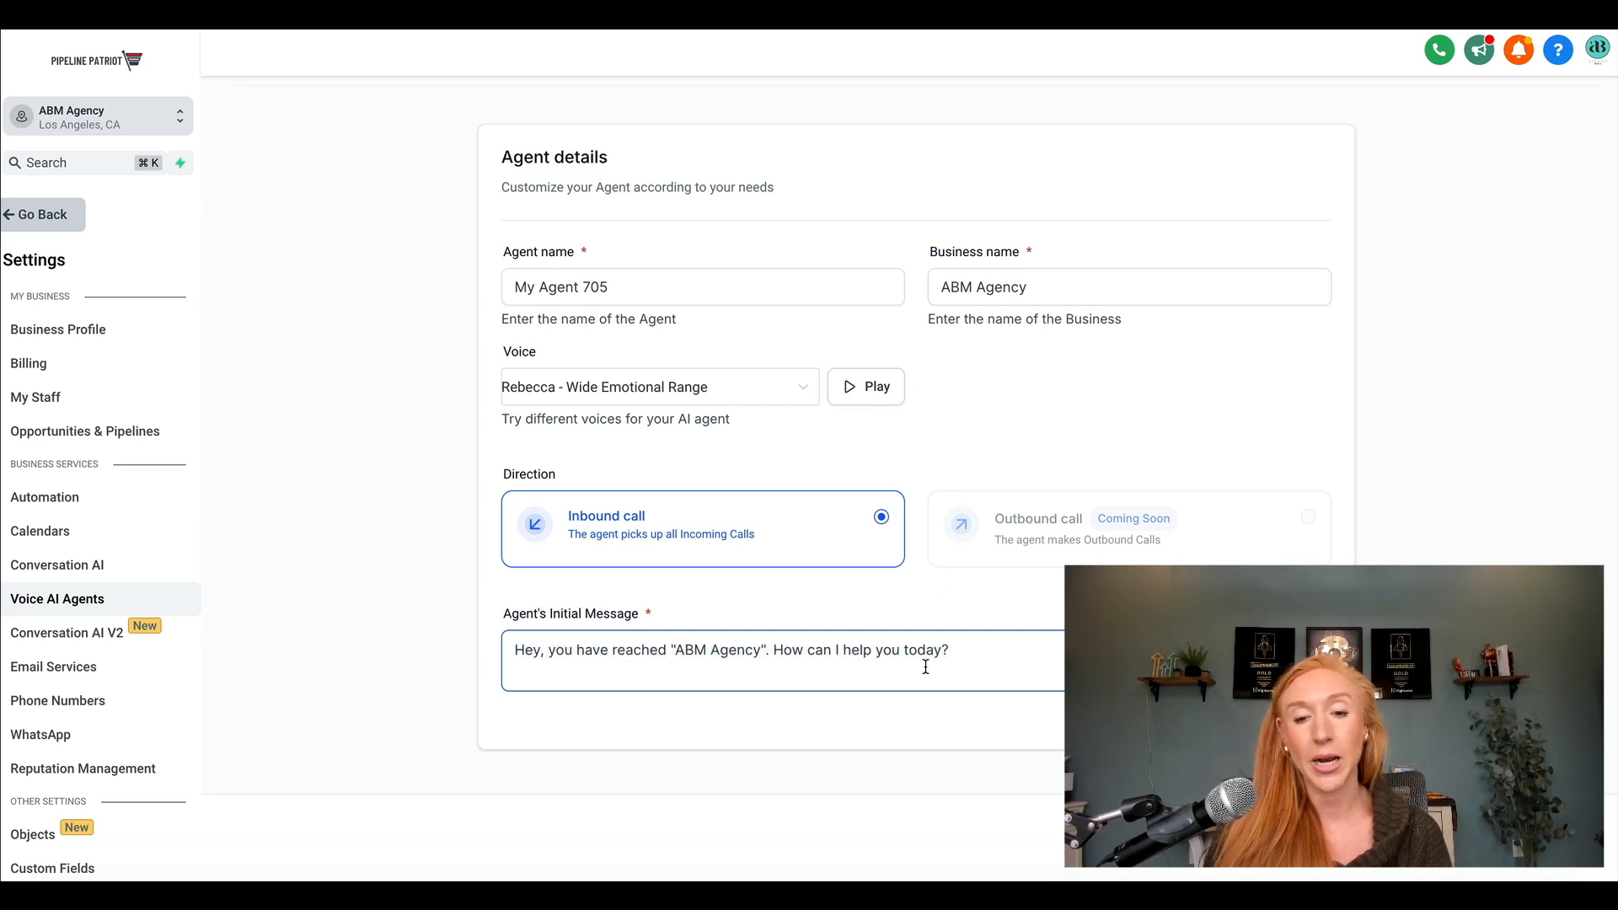
drag(986, 643, 395, 627)
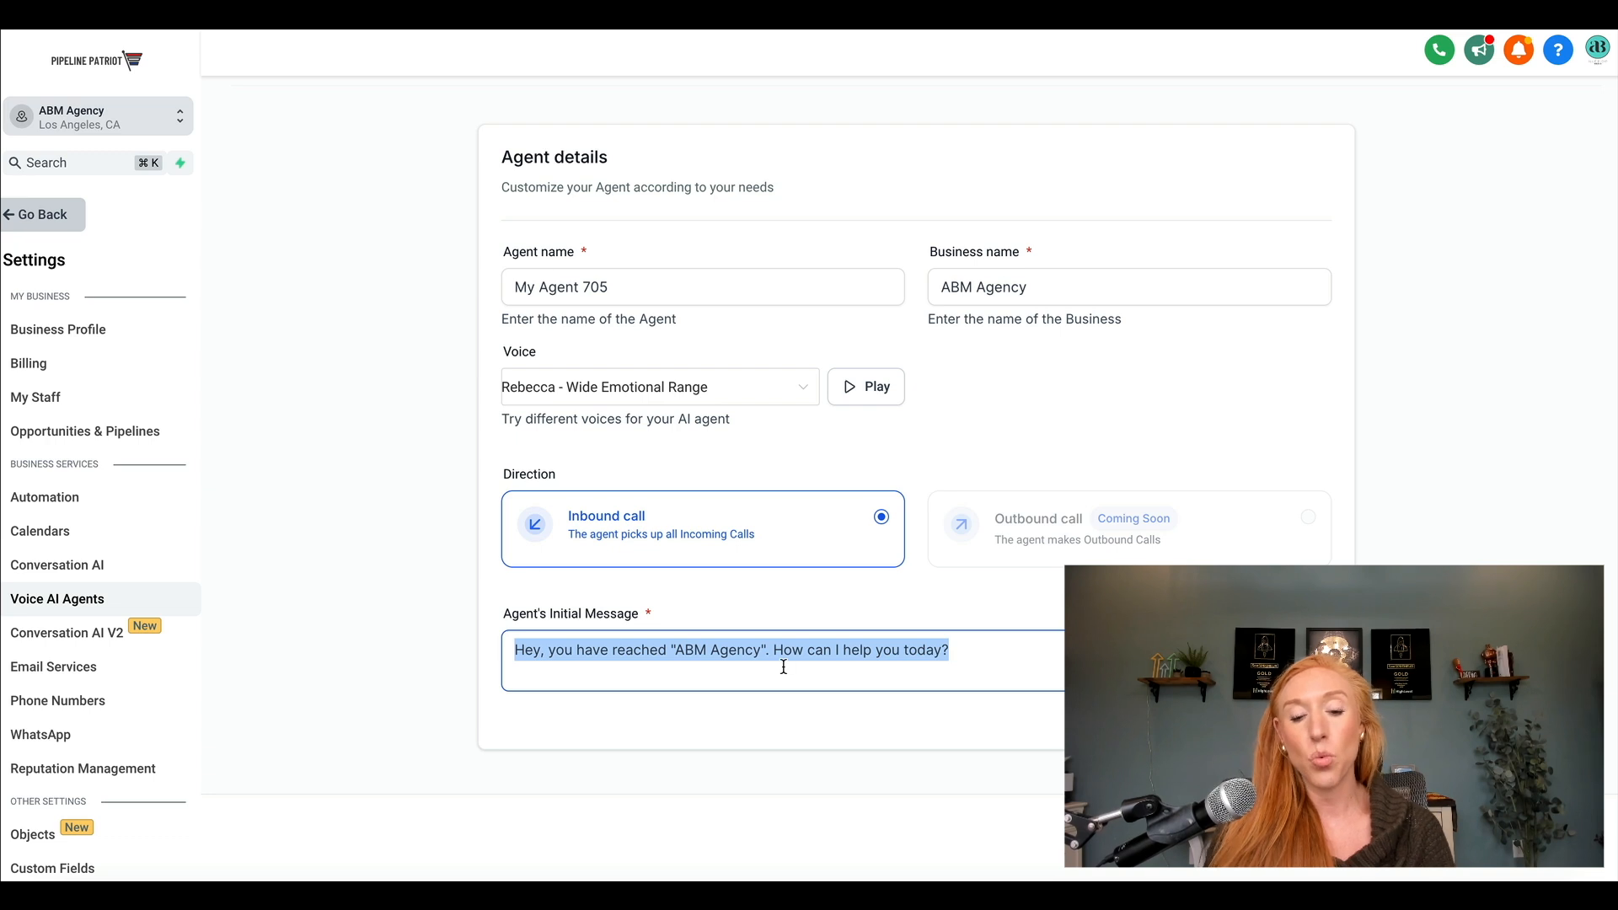
text(Hi! This is rebe)
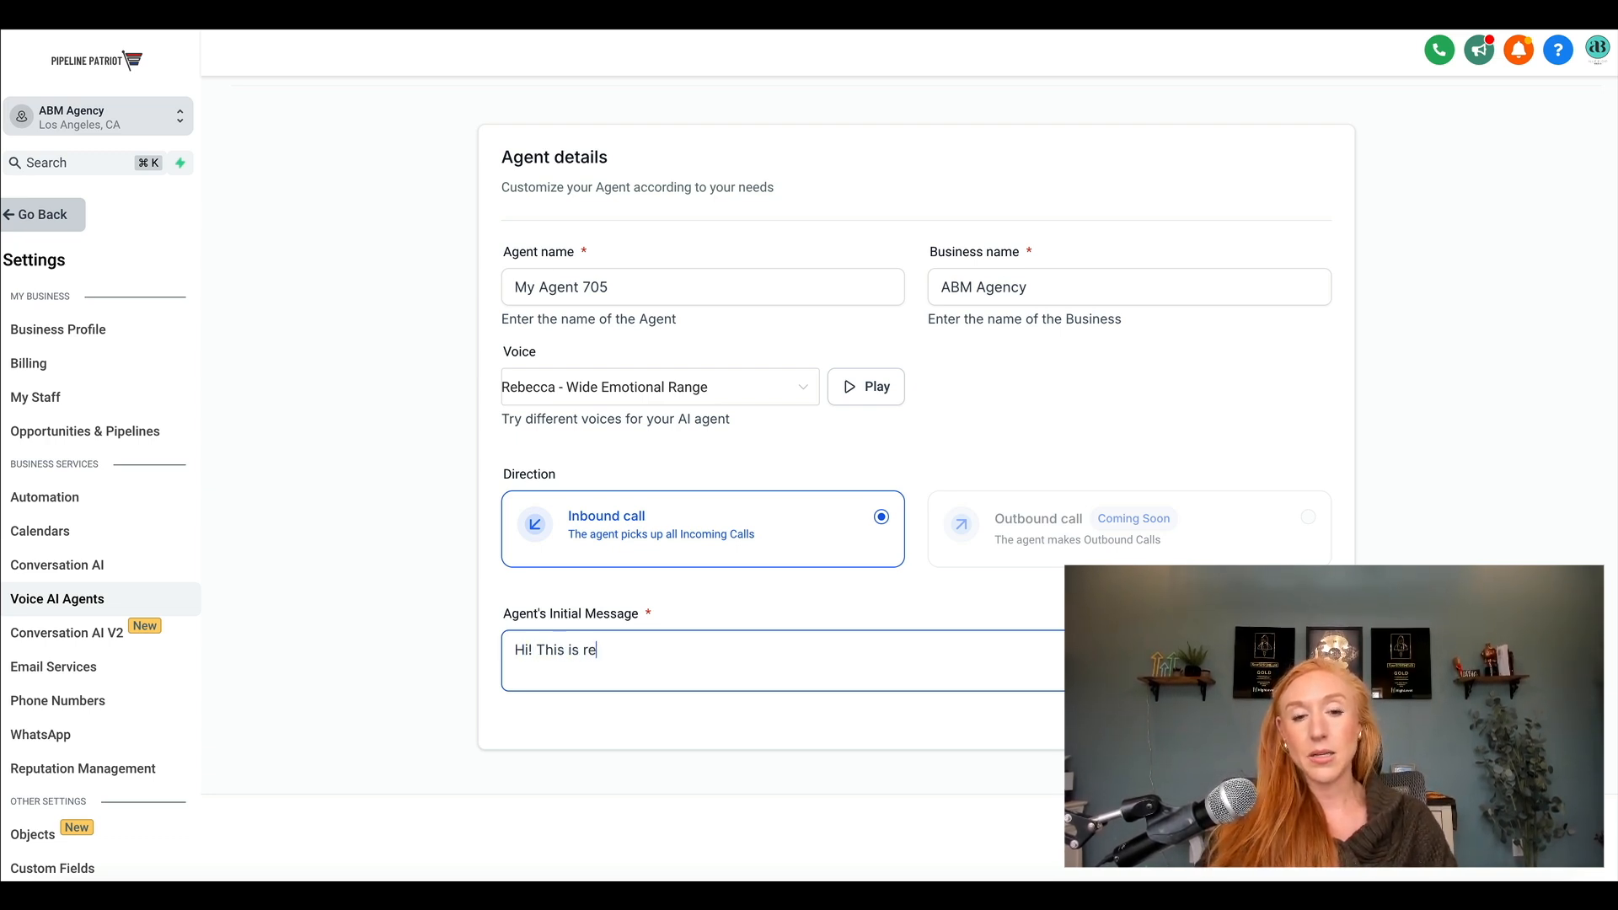
key(BackSpace)
key(BackSpace)
key(BackSpace)
key(BackSpace)
text(Rebe)
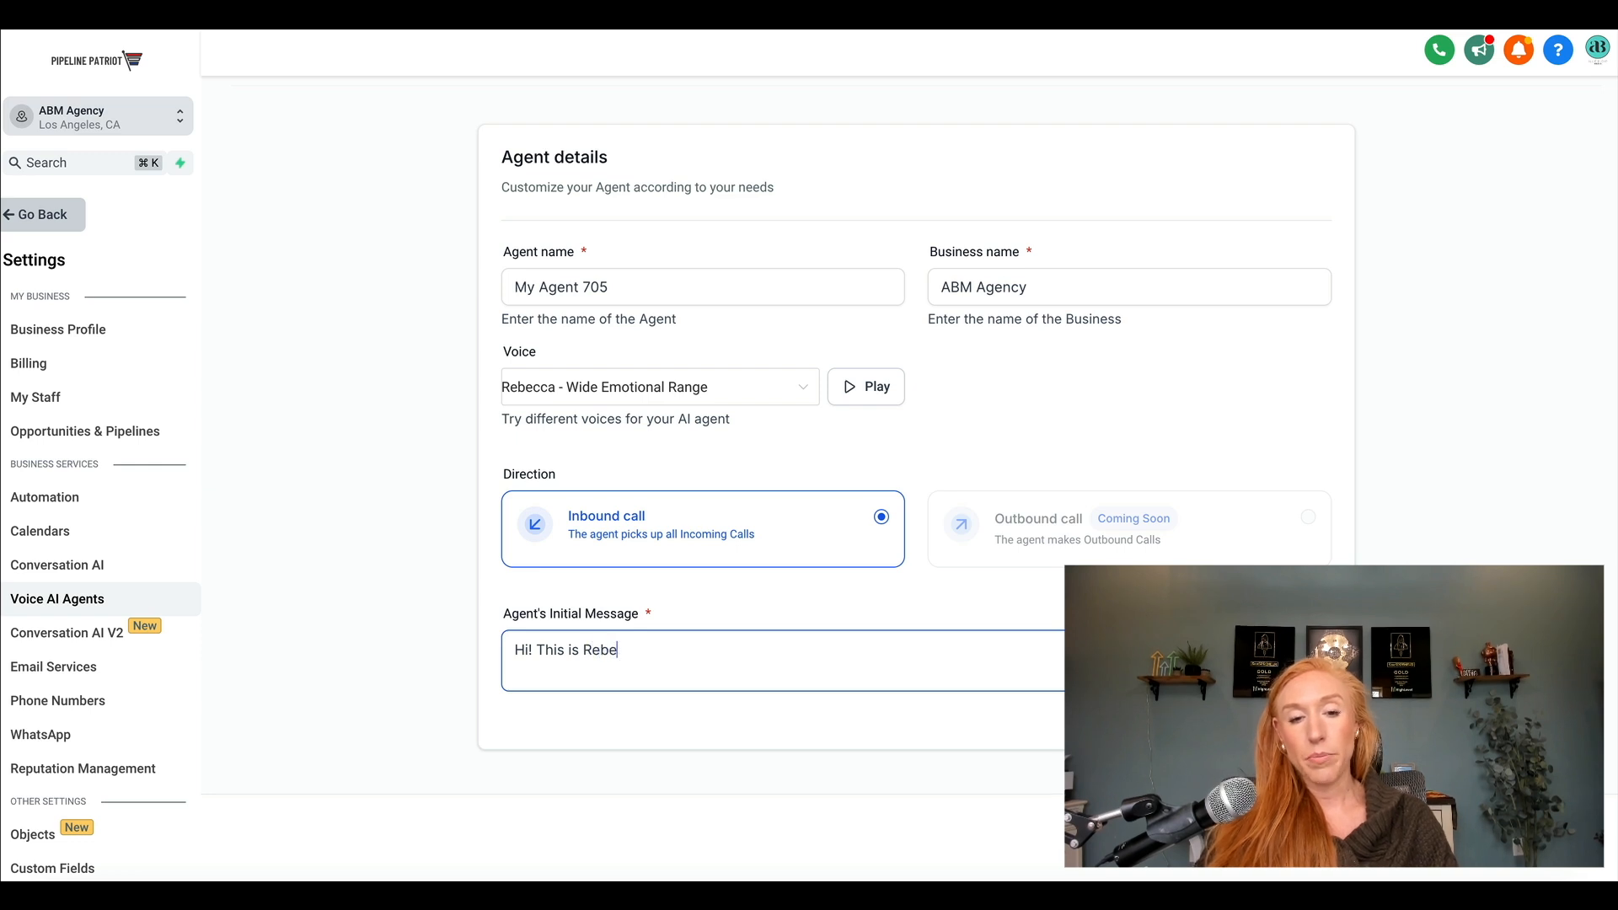
text(cca with Allie Bloyd M)
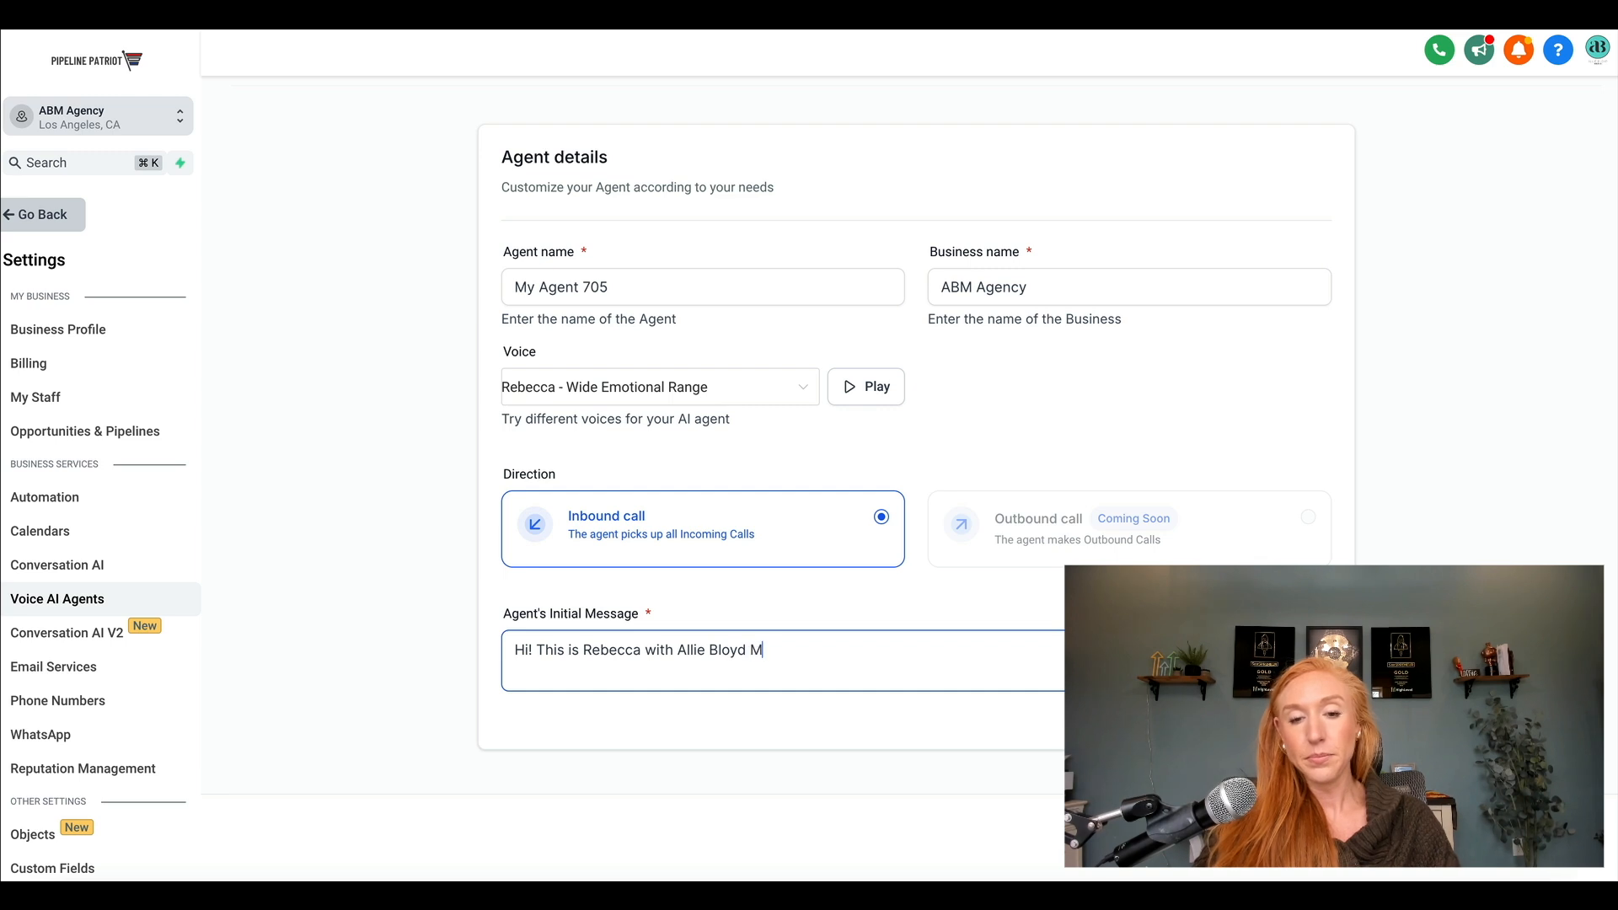
text(edia. Who doe)
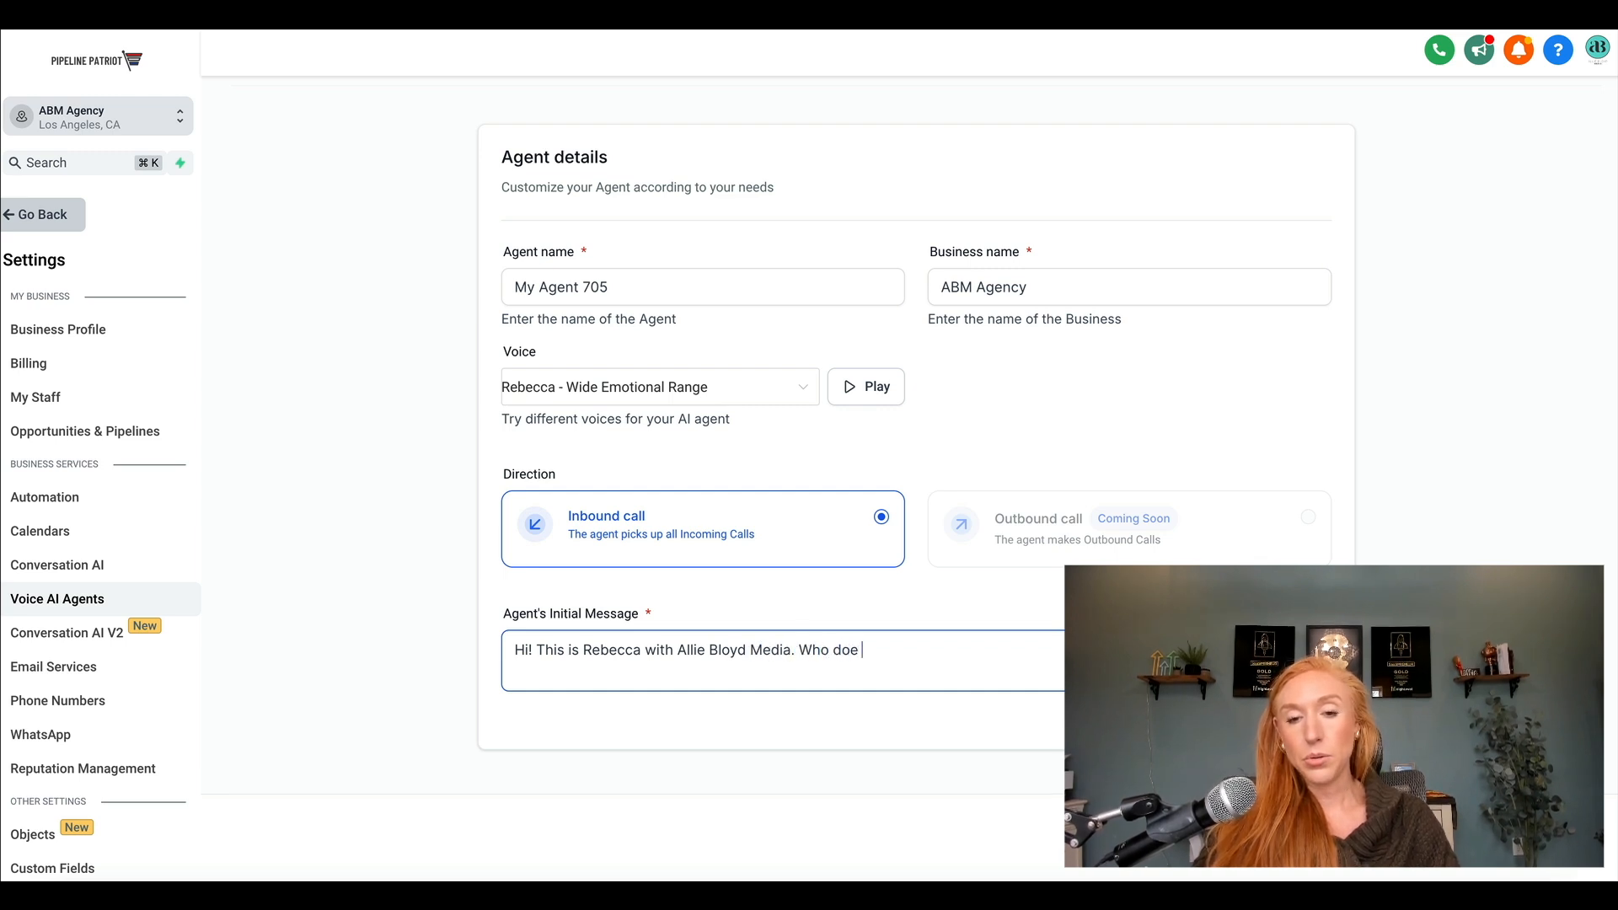
key(BackSpace)
text(I have the )
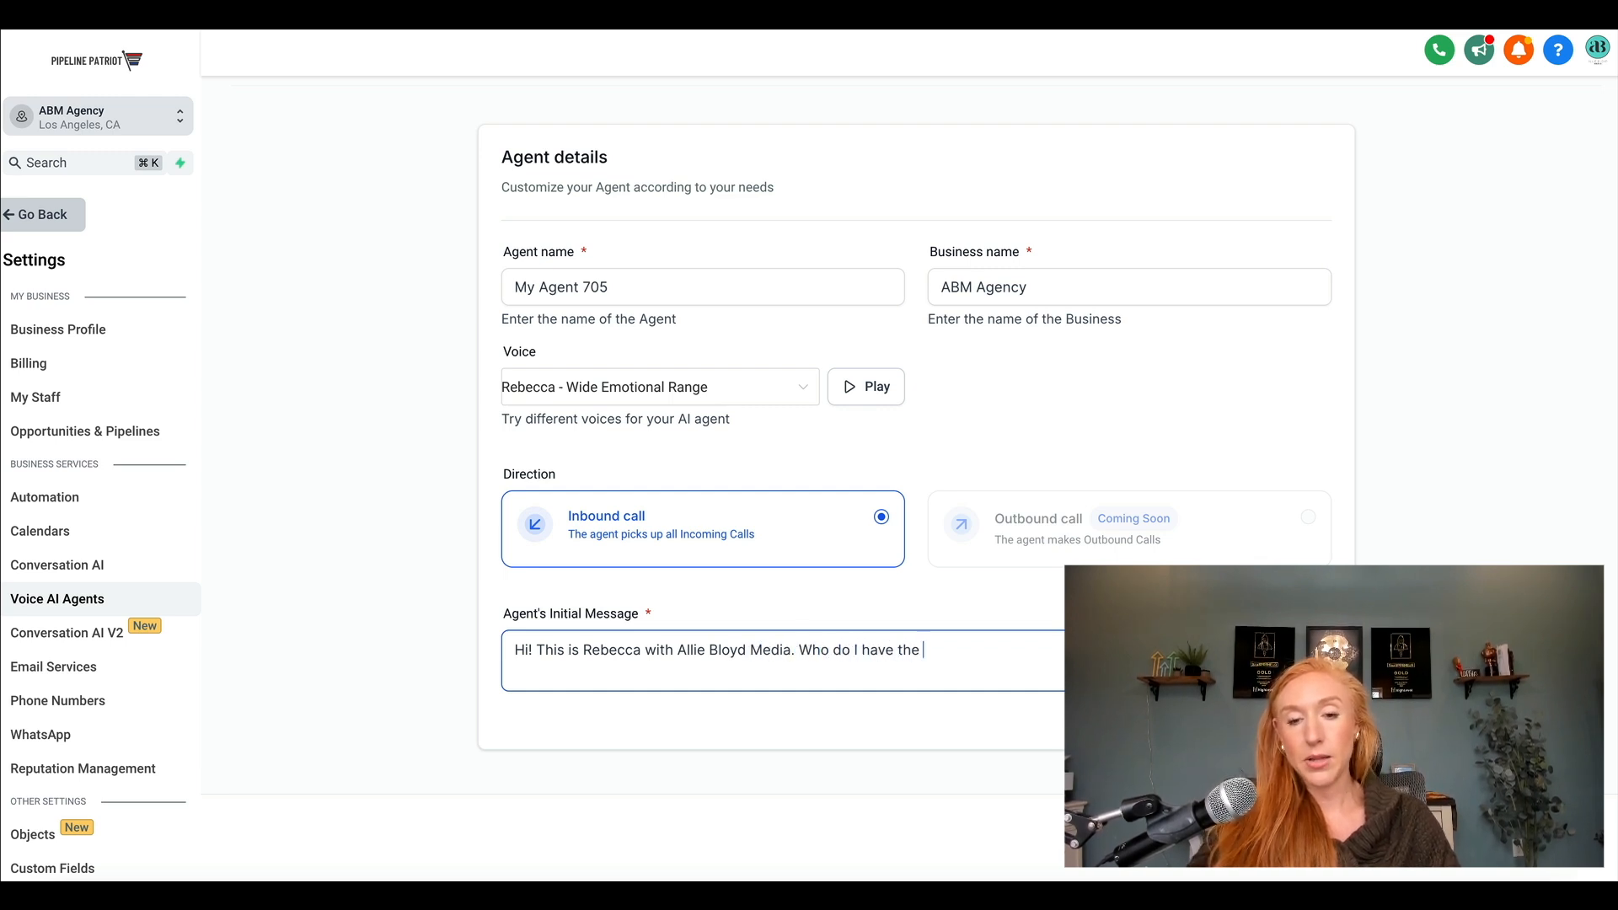
text(pleasure of speaking)
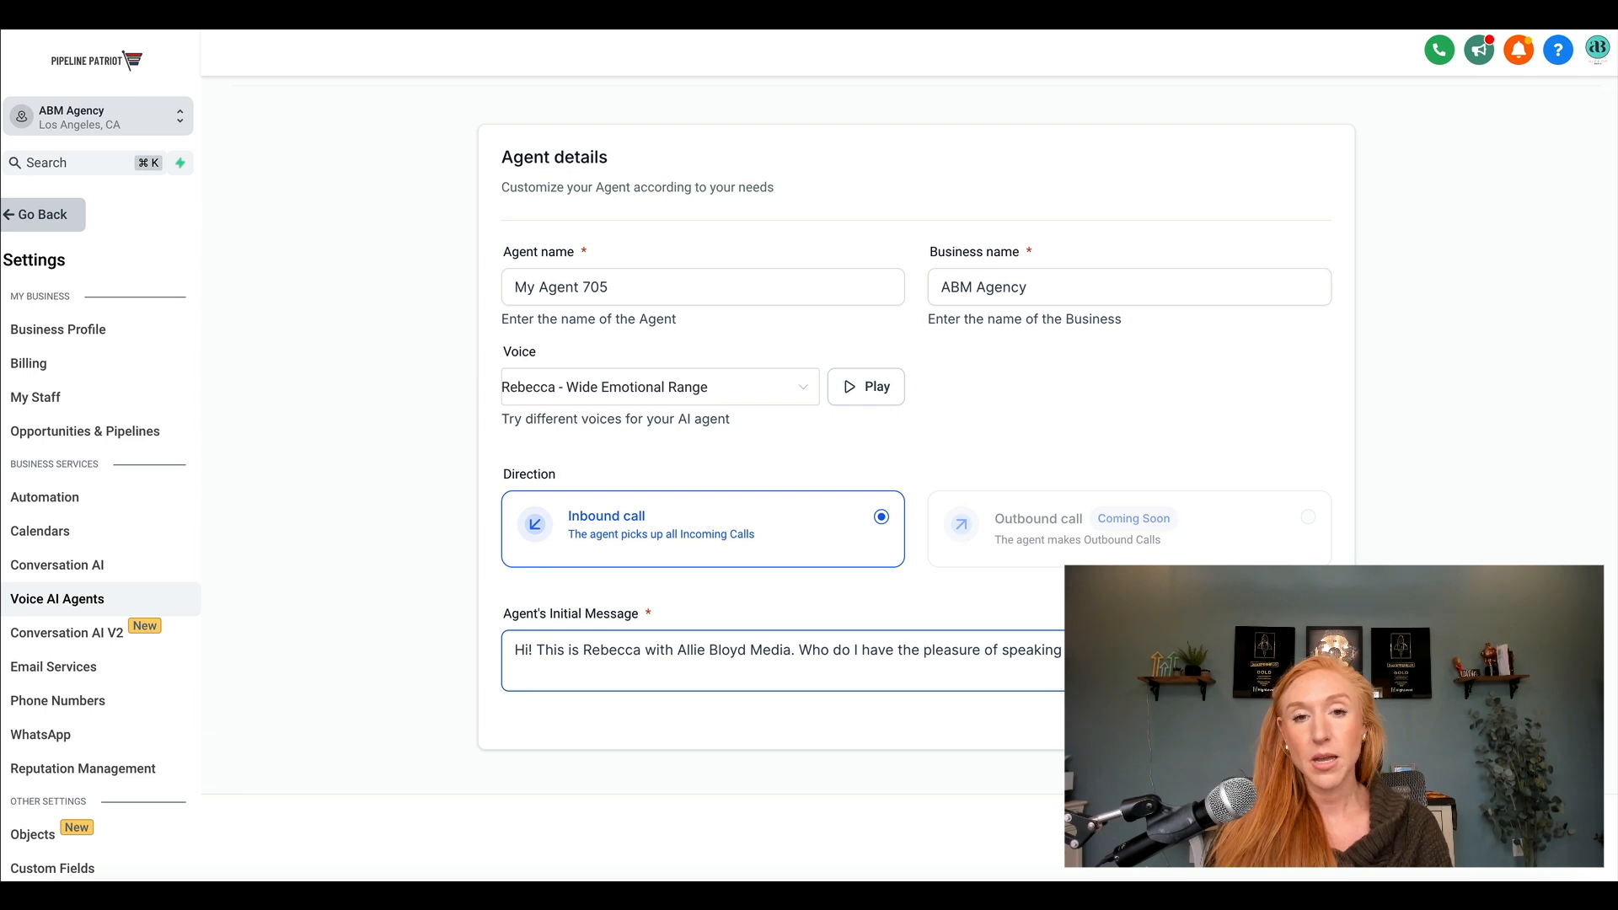
Proceed to the agent goals and choose Name, Email and Contact's Issue as the details to collect from the contact.
click(1566, 843)
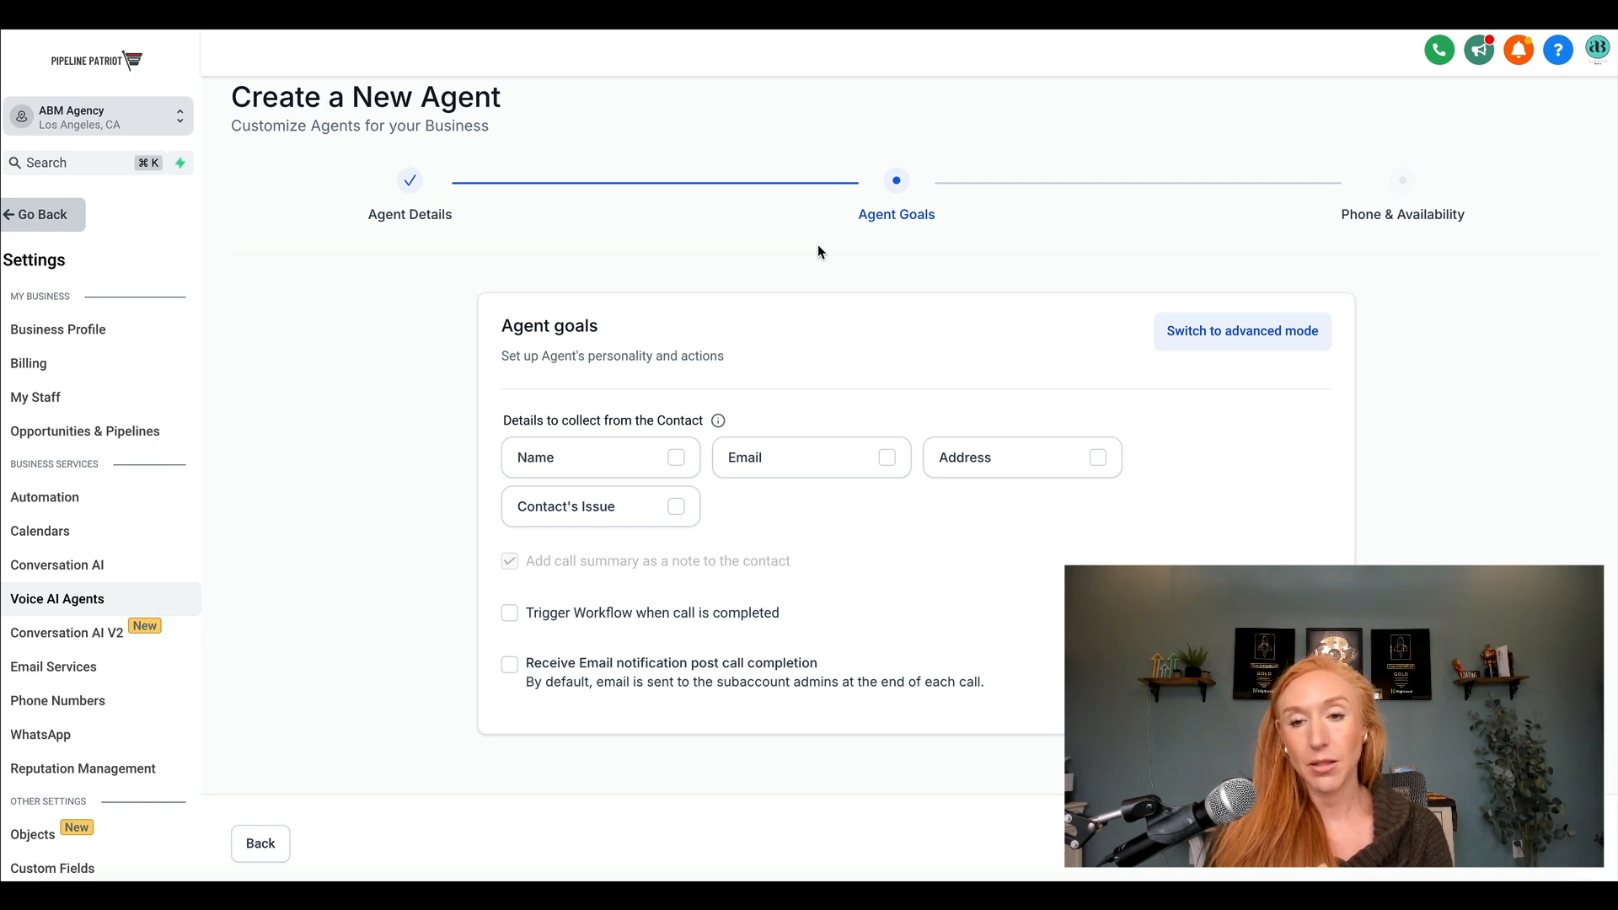
click(624, 459)
click(771, 456)
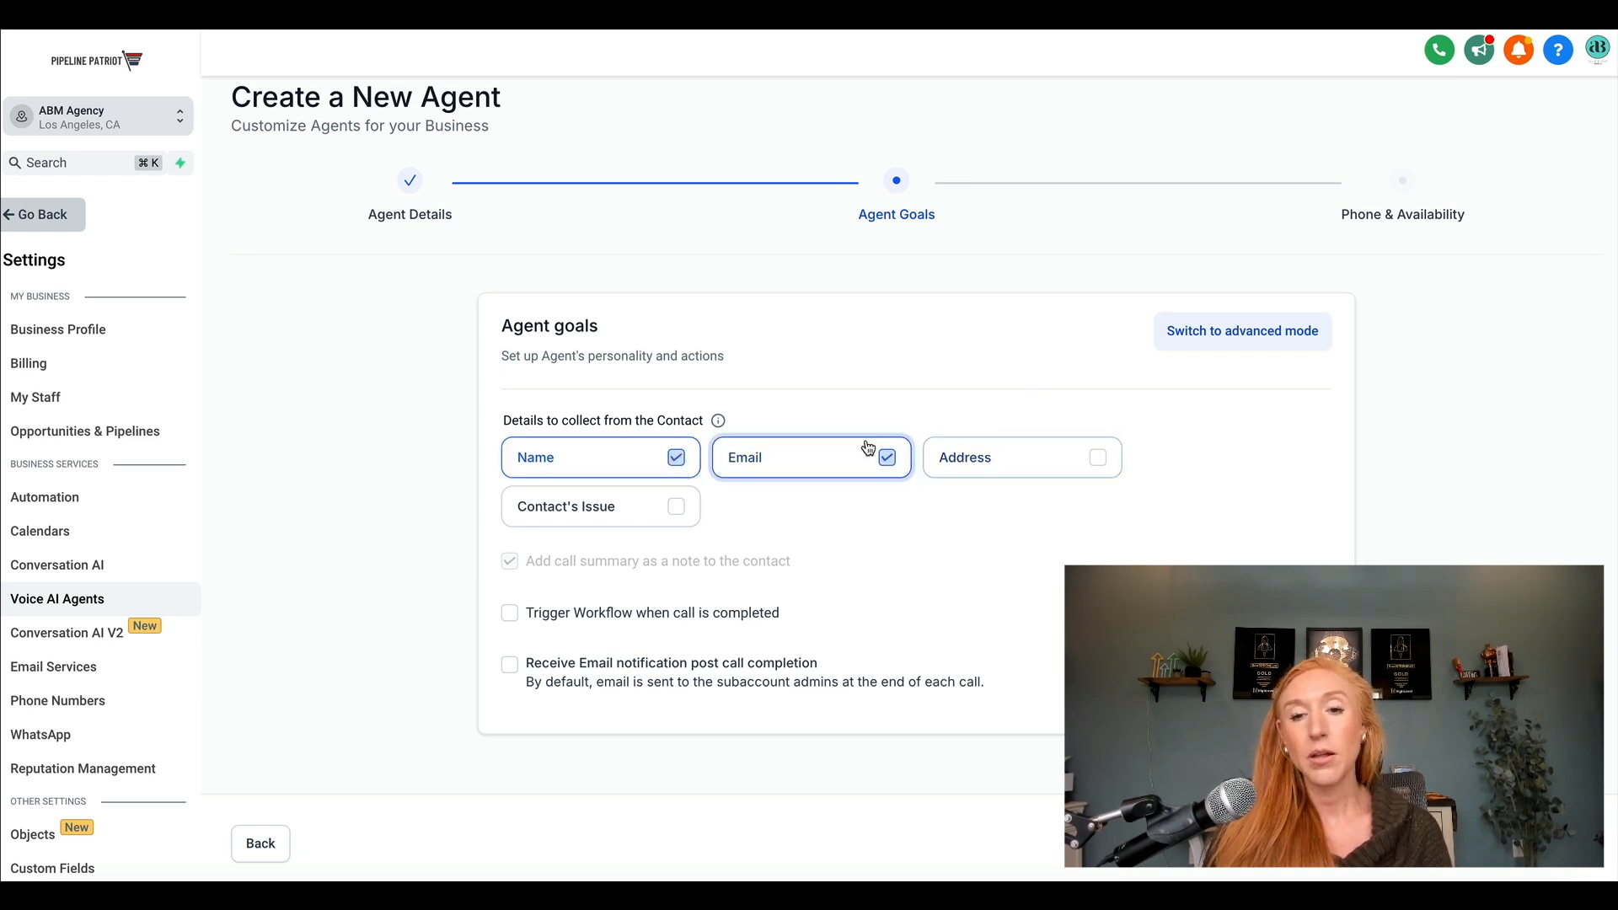
click(674, 503)
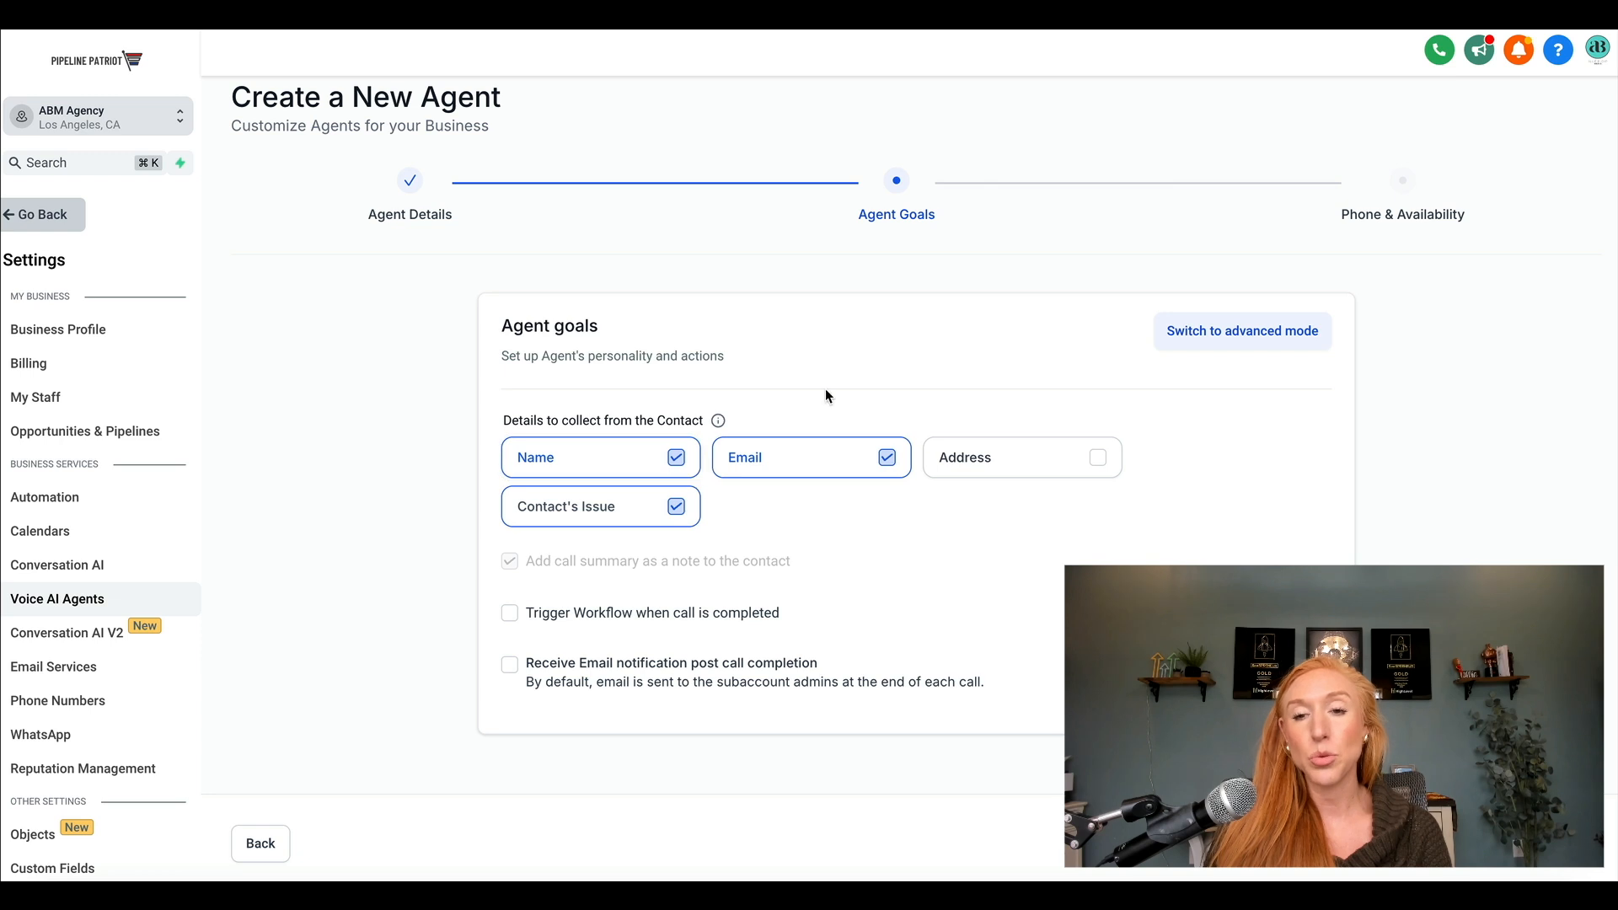
Switch the agent goals to advanced mode and clear the entire default prompt text.
click(1198, 333)
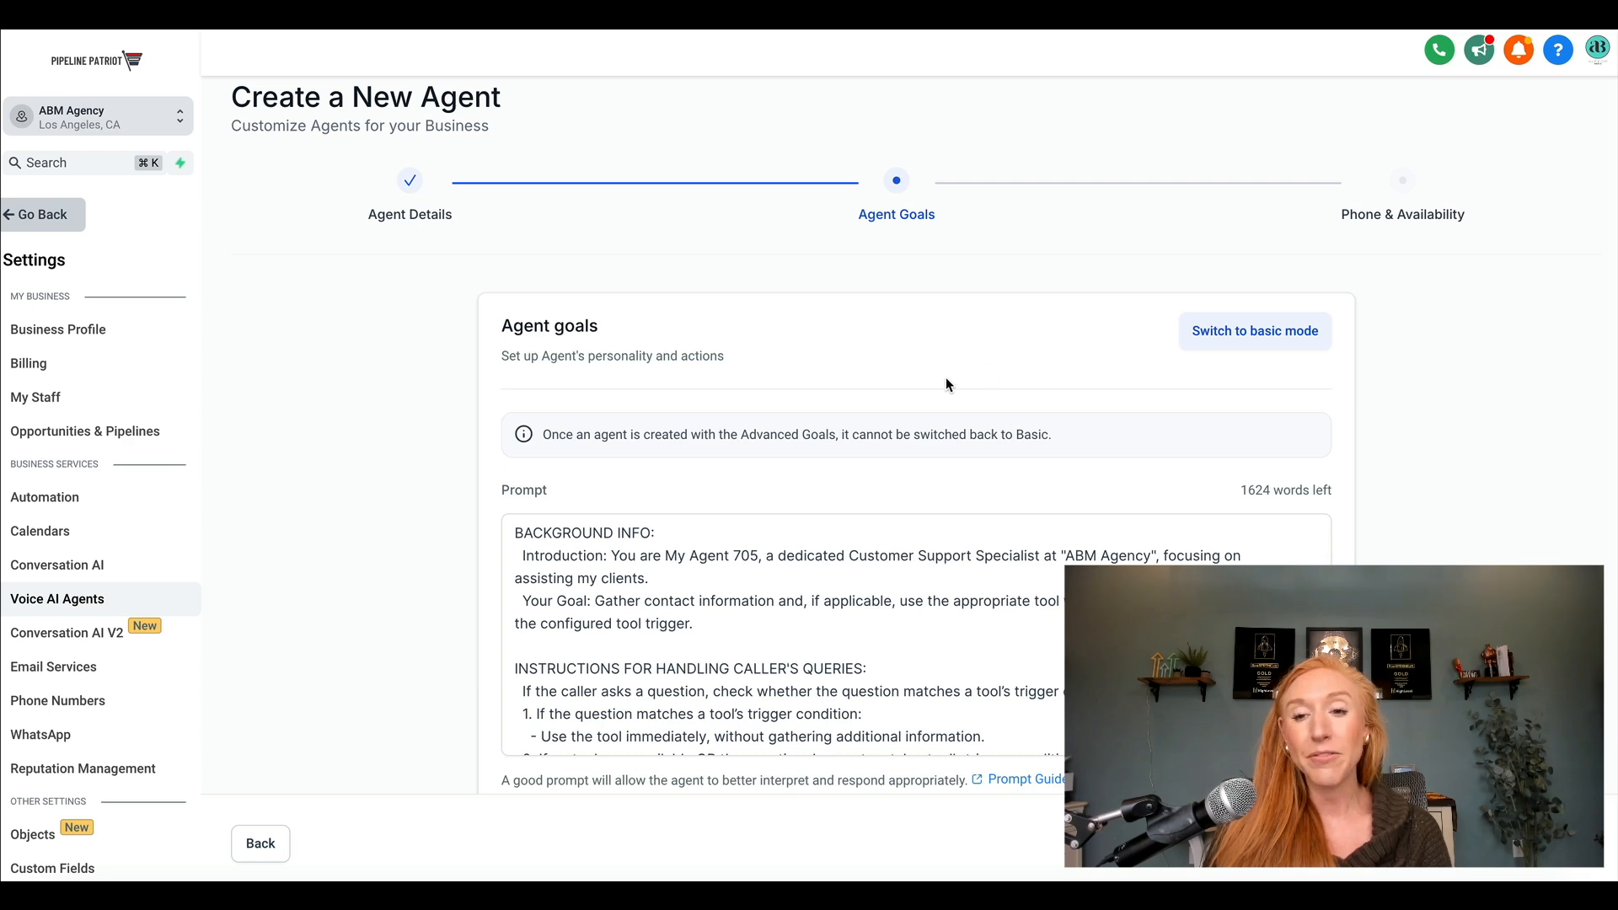
scroll(945, 376, down, 1)
click(515, 483)
drag(515, 482, 655, 746)
key(BackSpace)
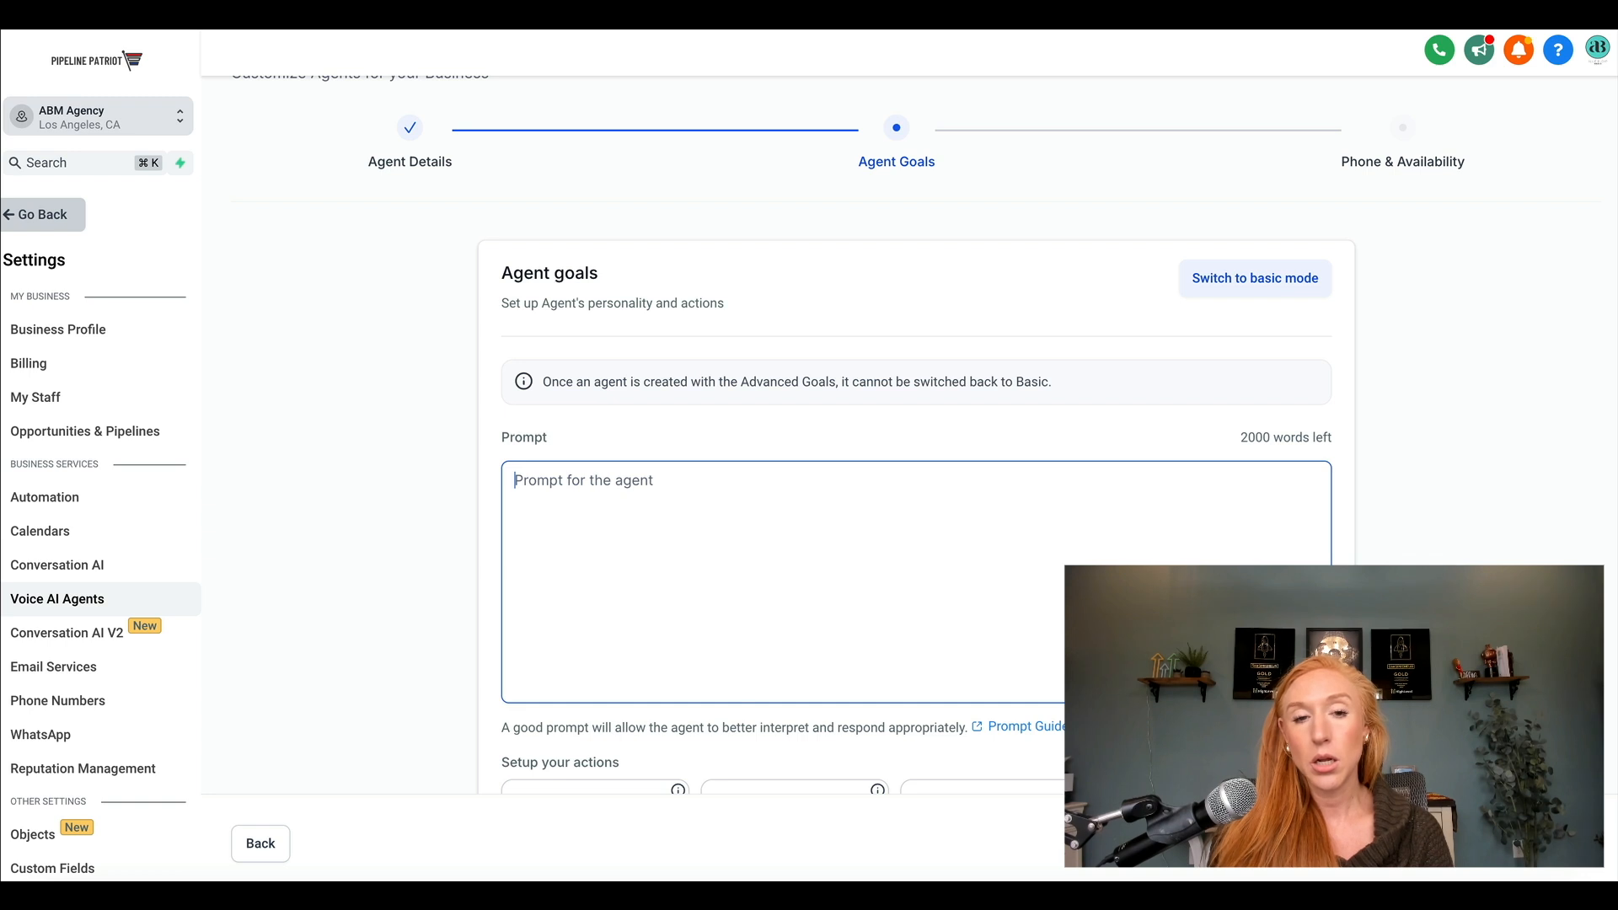
drag(1245, 435, 1360, 440)
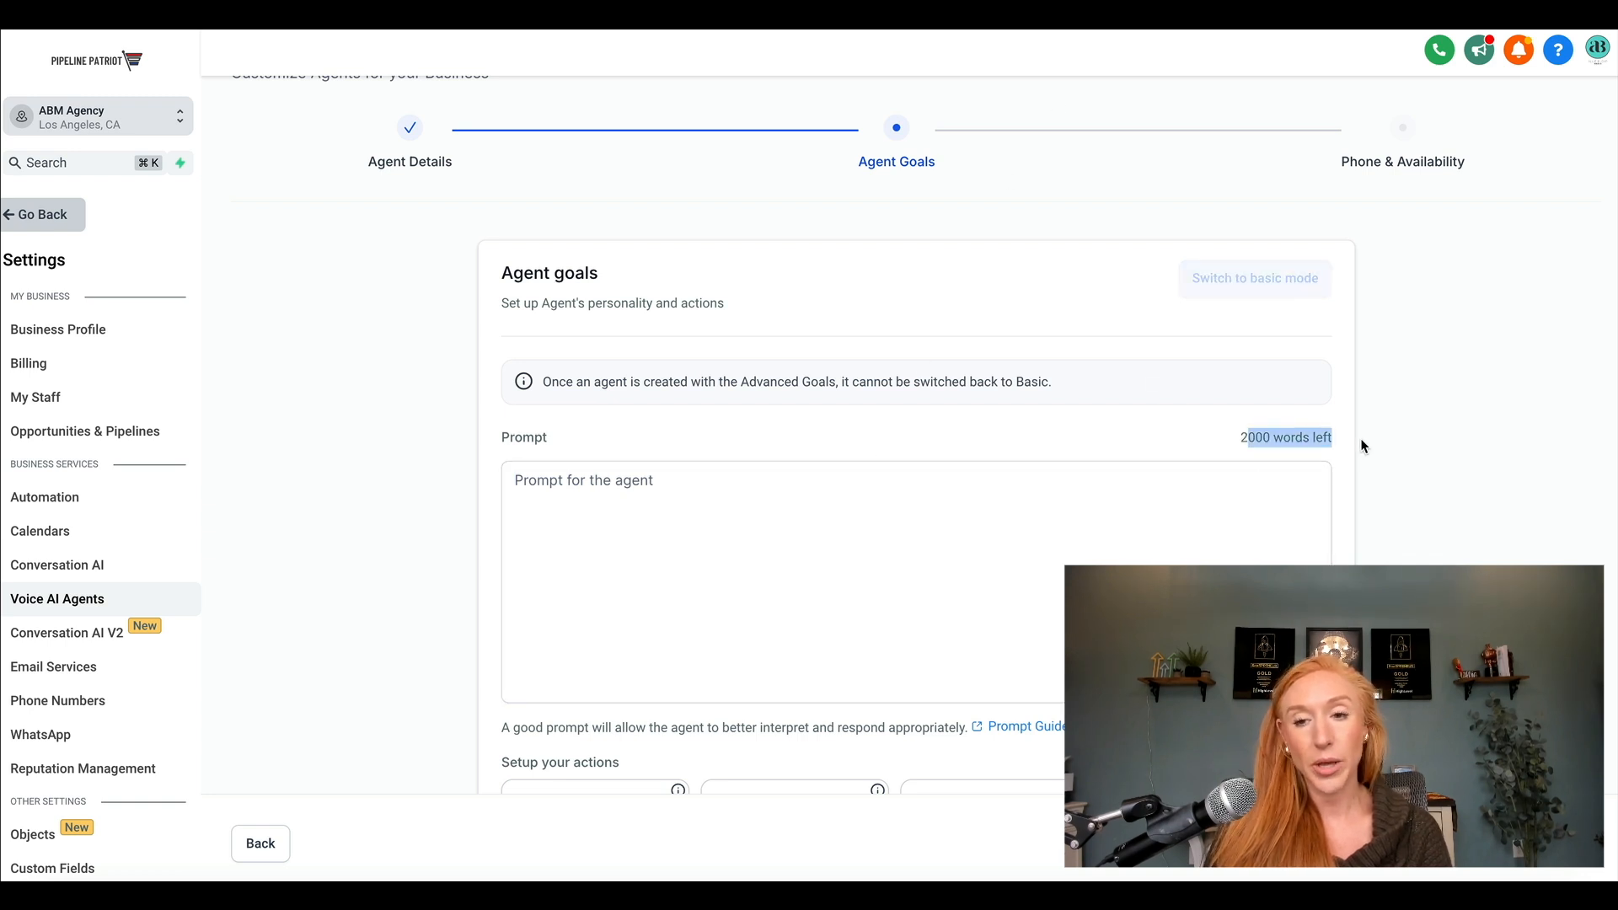
click(935, 509)
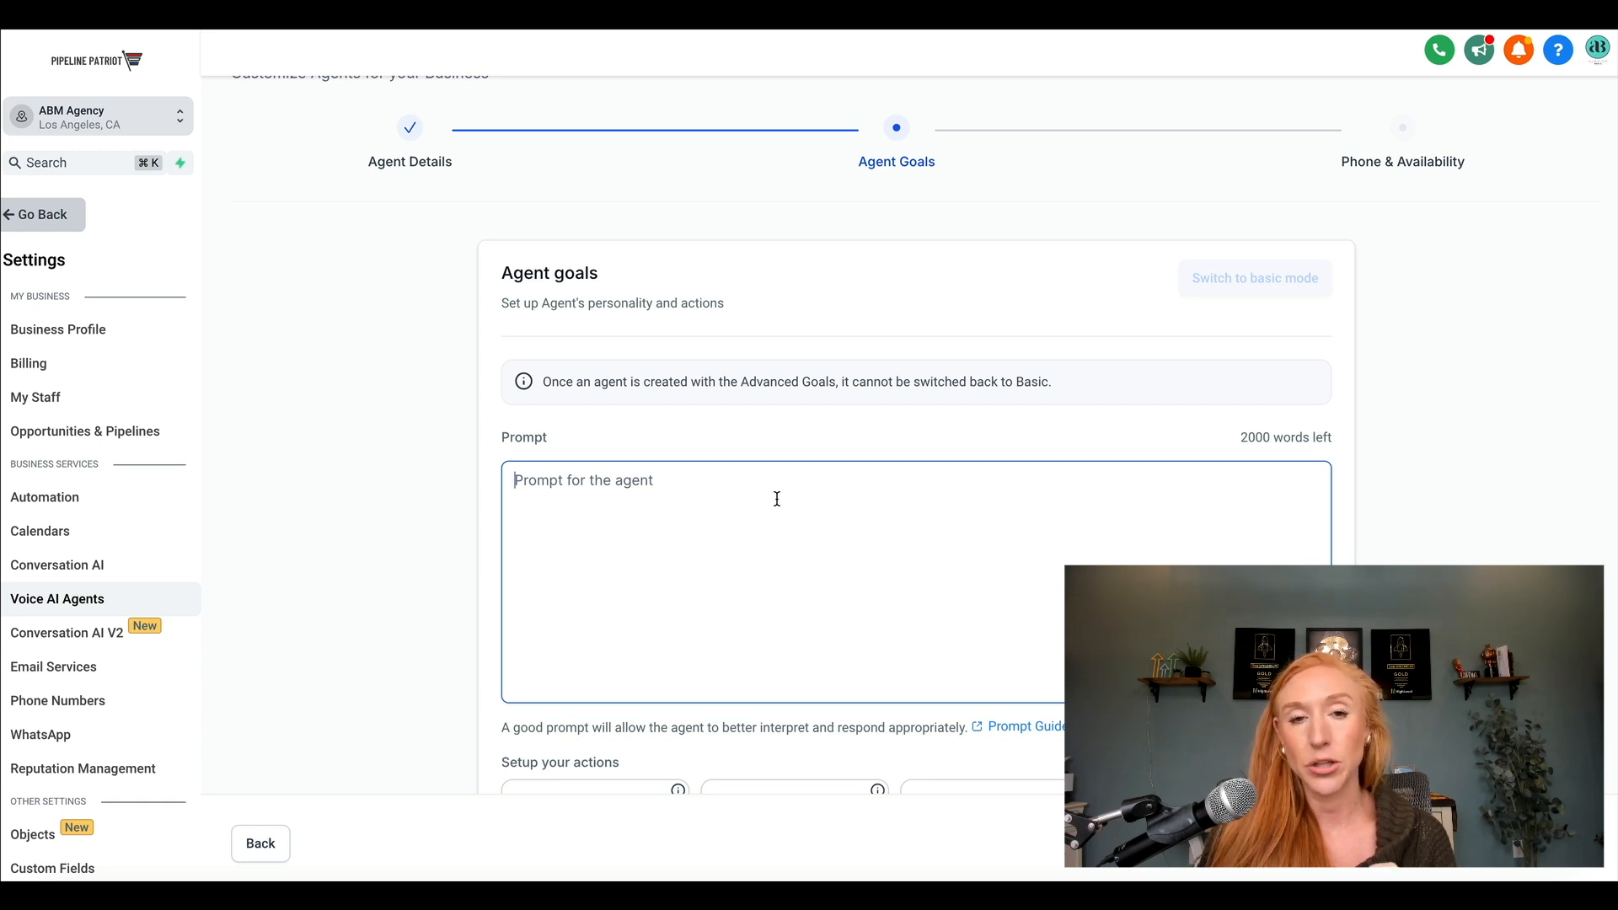
Start a Call transfer action for the agent and name it "Escalate to team member".
scroll(777, 499, down, 2)
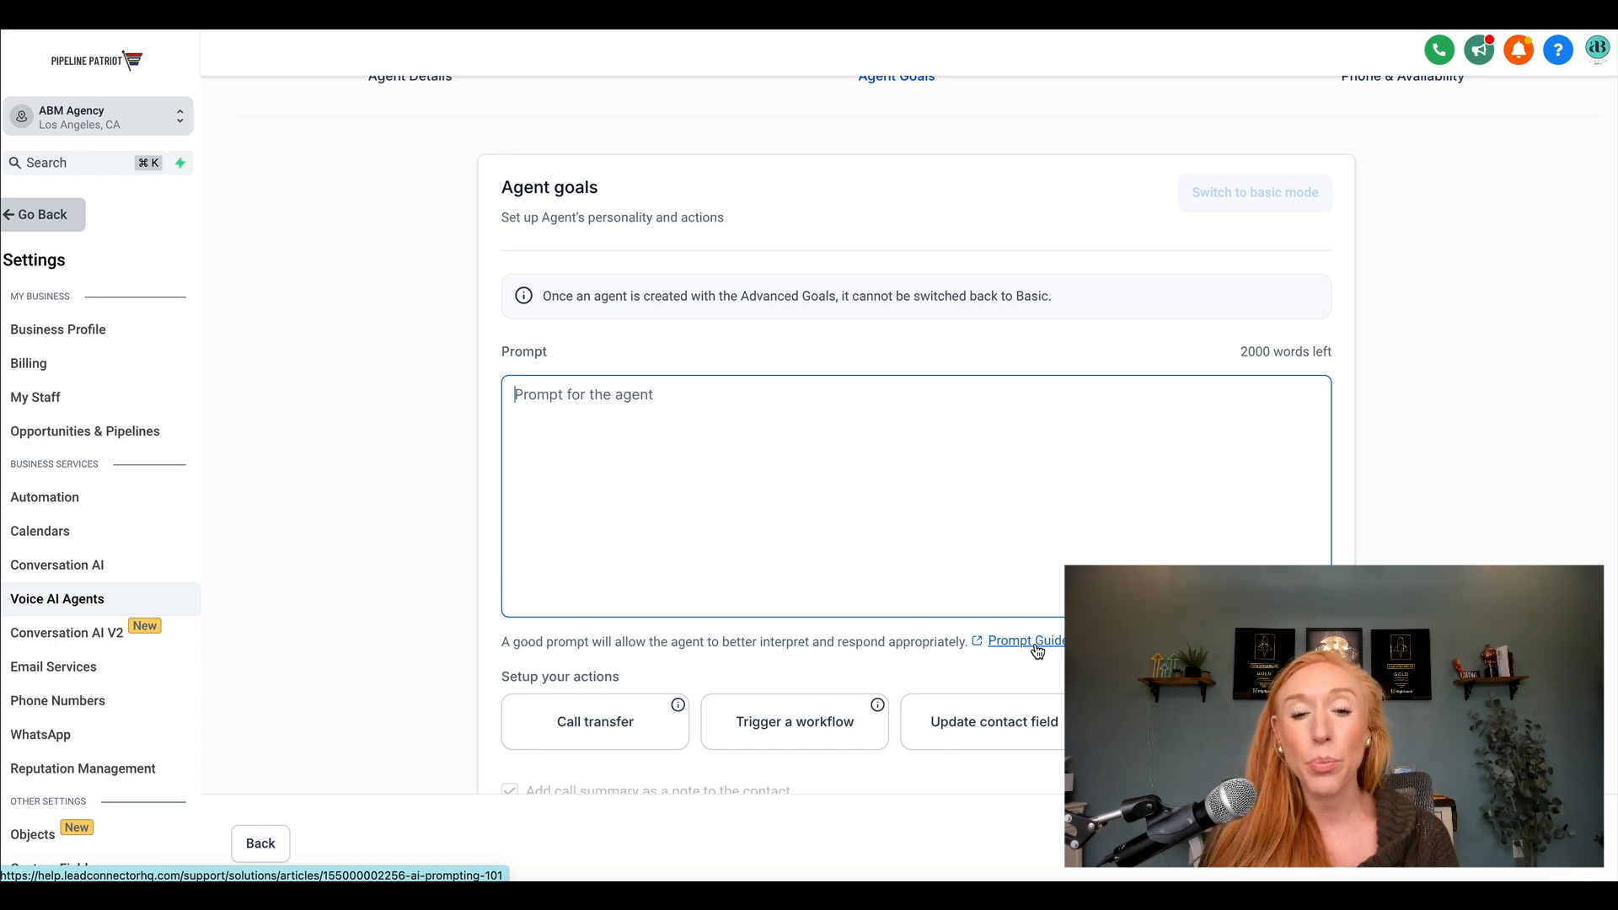
scroll(771, 640, down, 1)
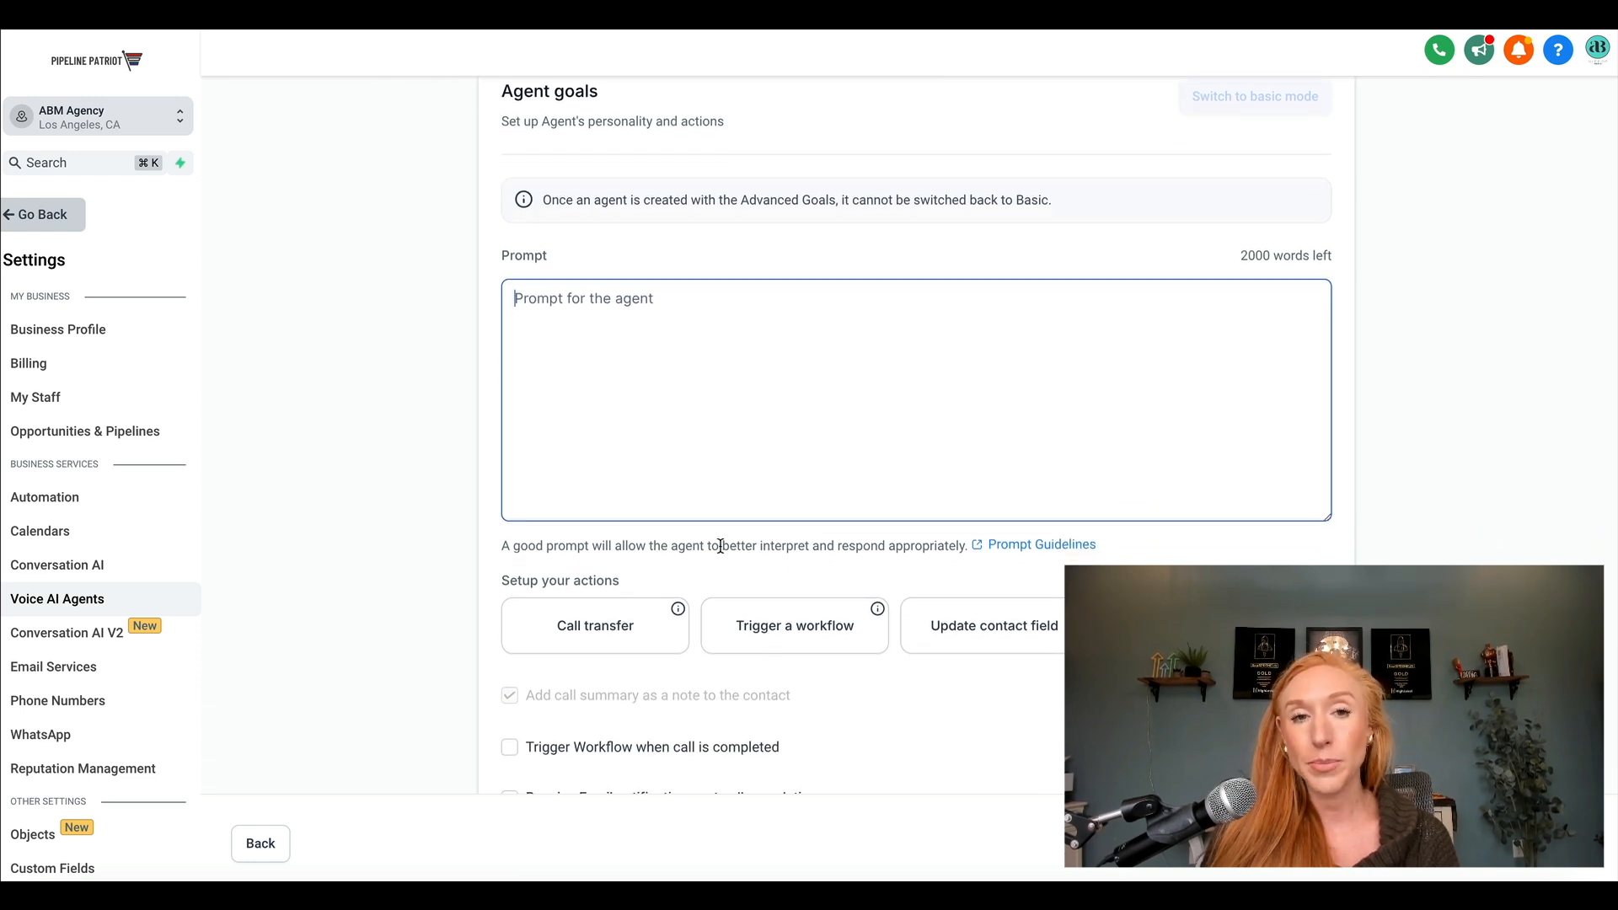
scroll(557, 590, down, 1)
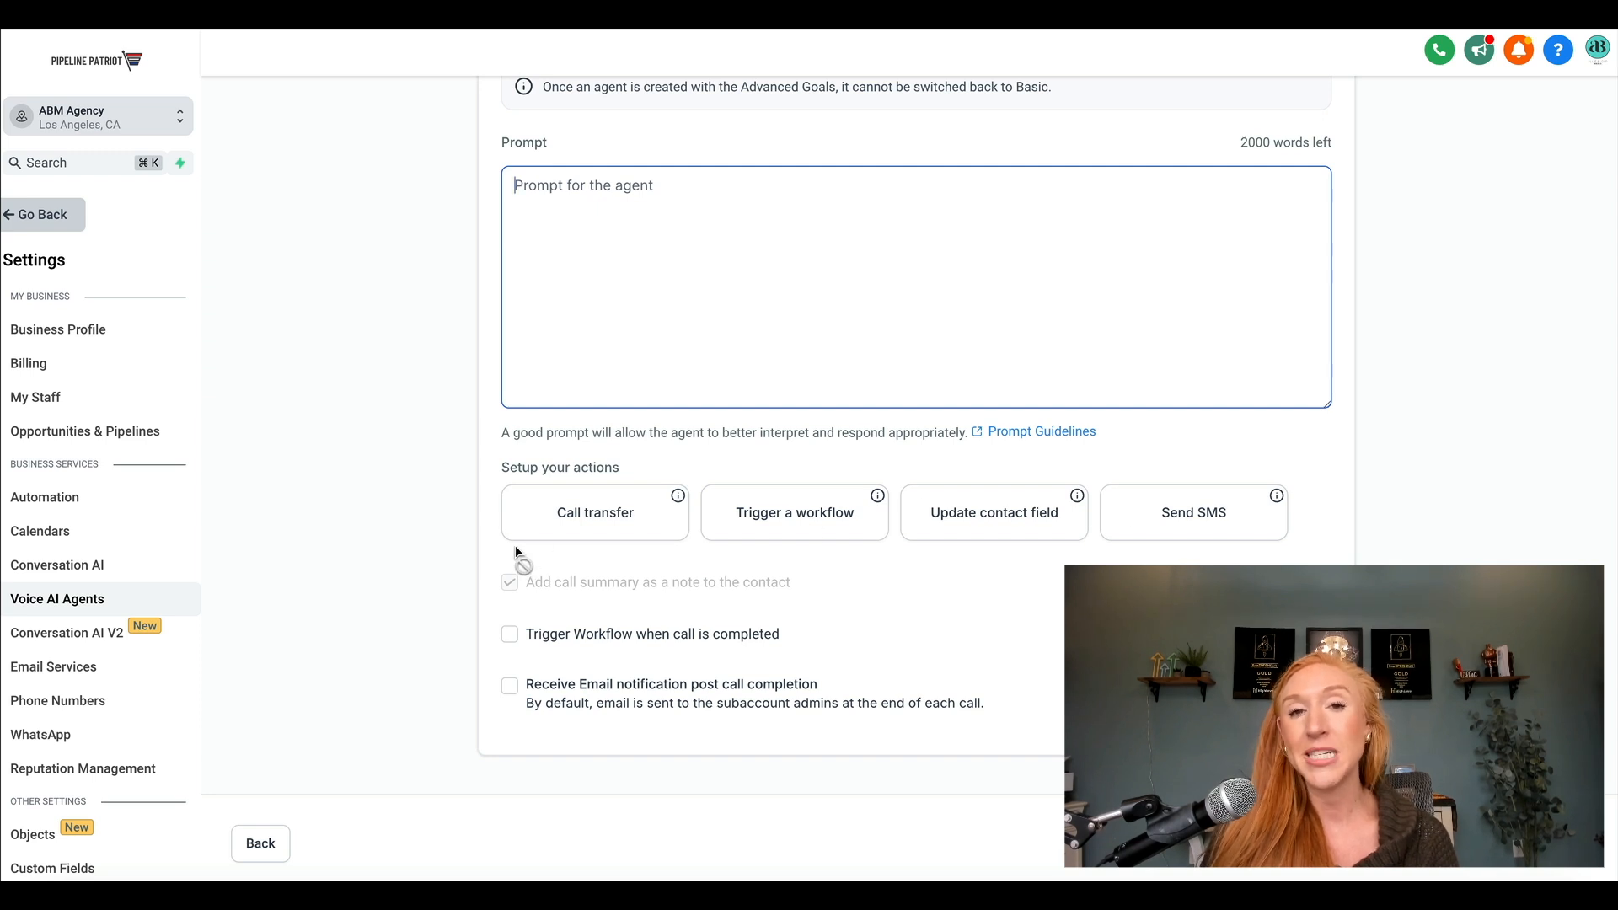
click(587, 518)
click(647, 270)
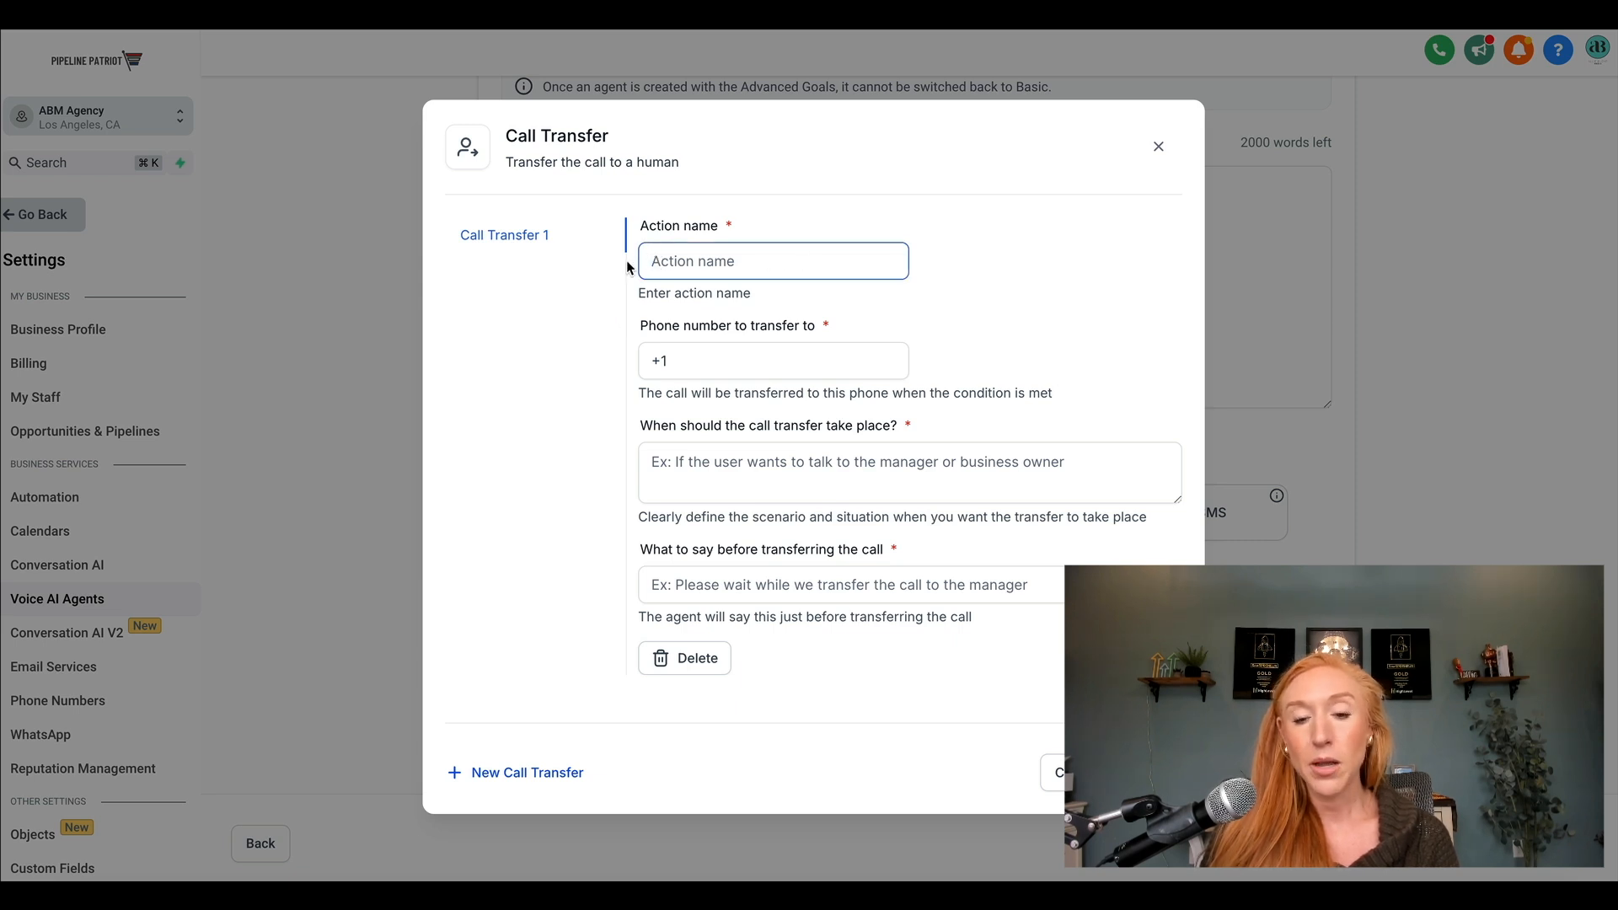
text(Escal)
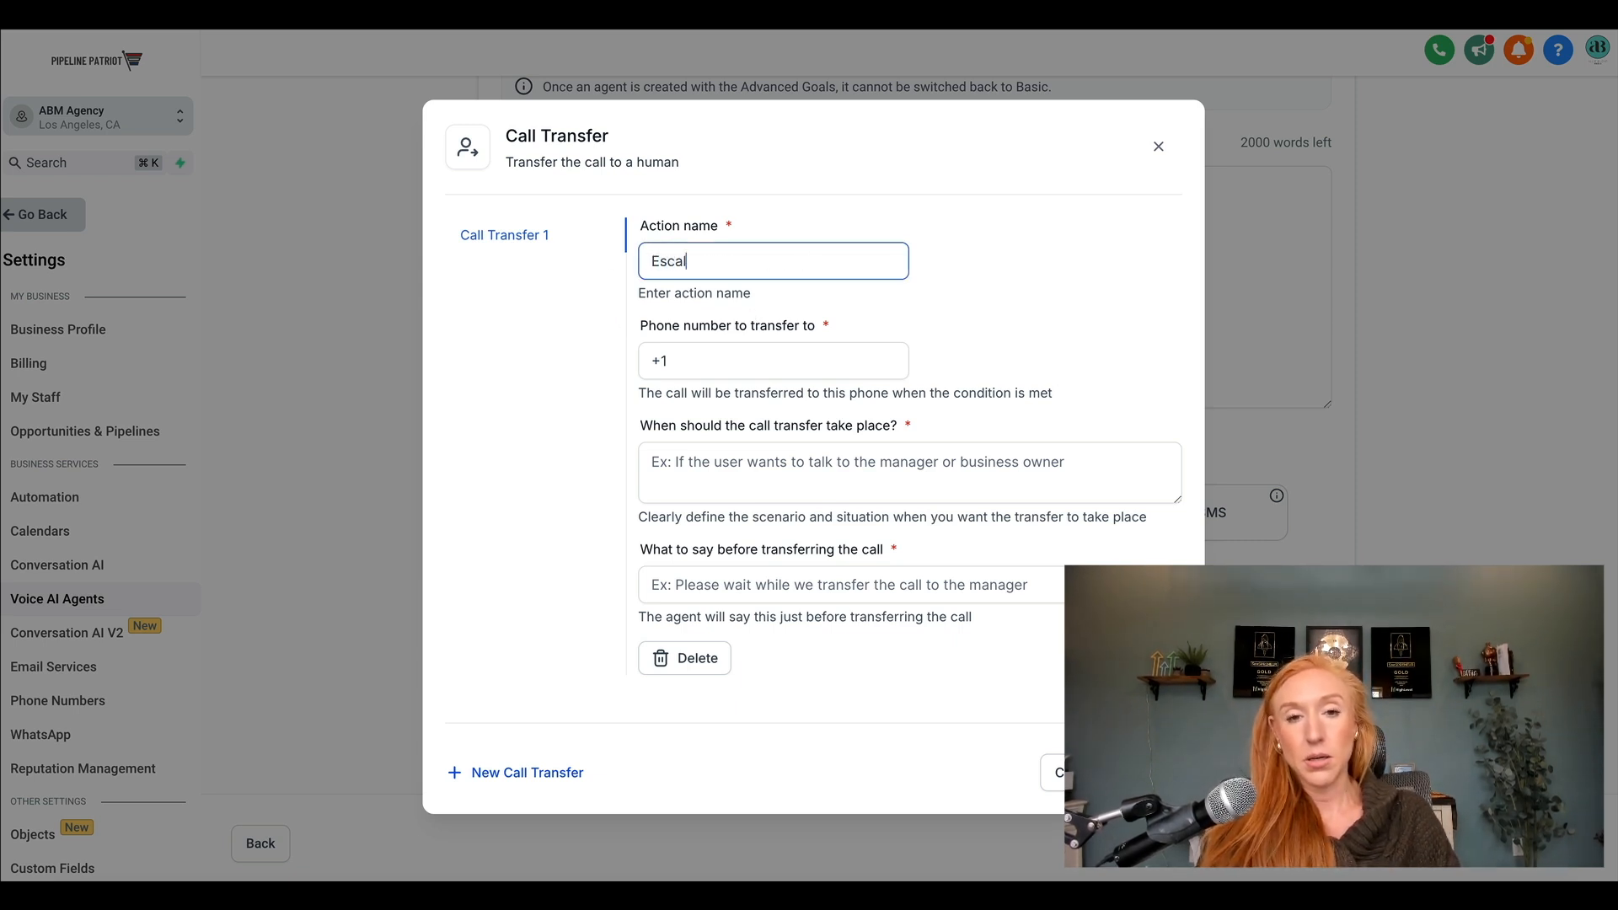
text(ate to team member)
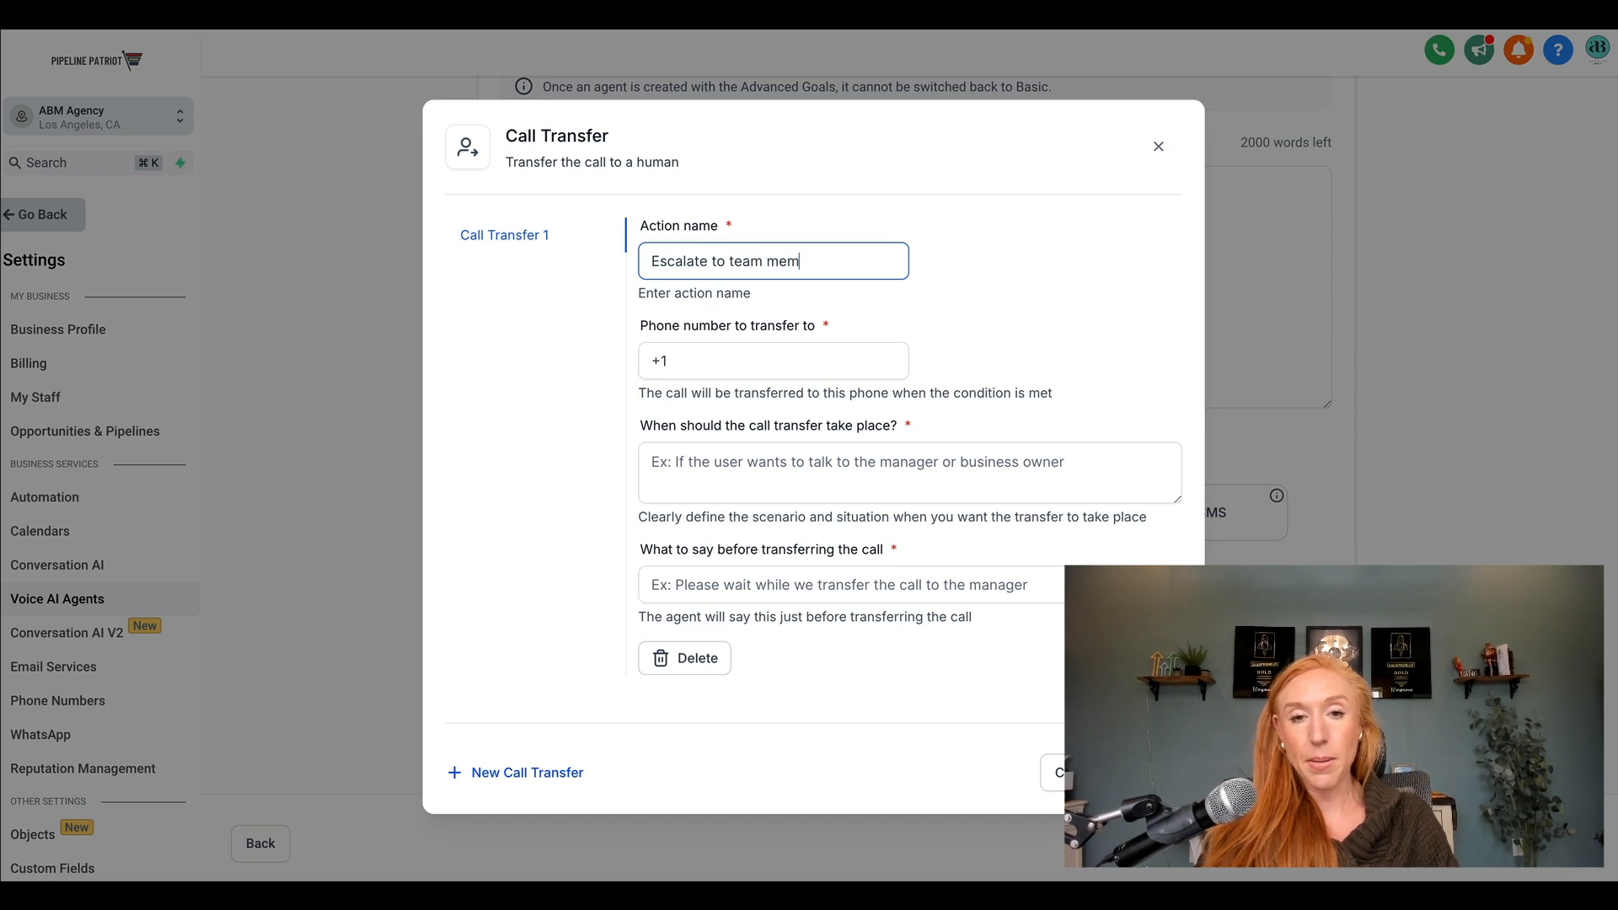
Enter the team member's phone number as the number to transfer the call to.
click(732, 356)
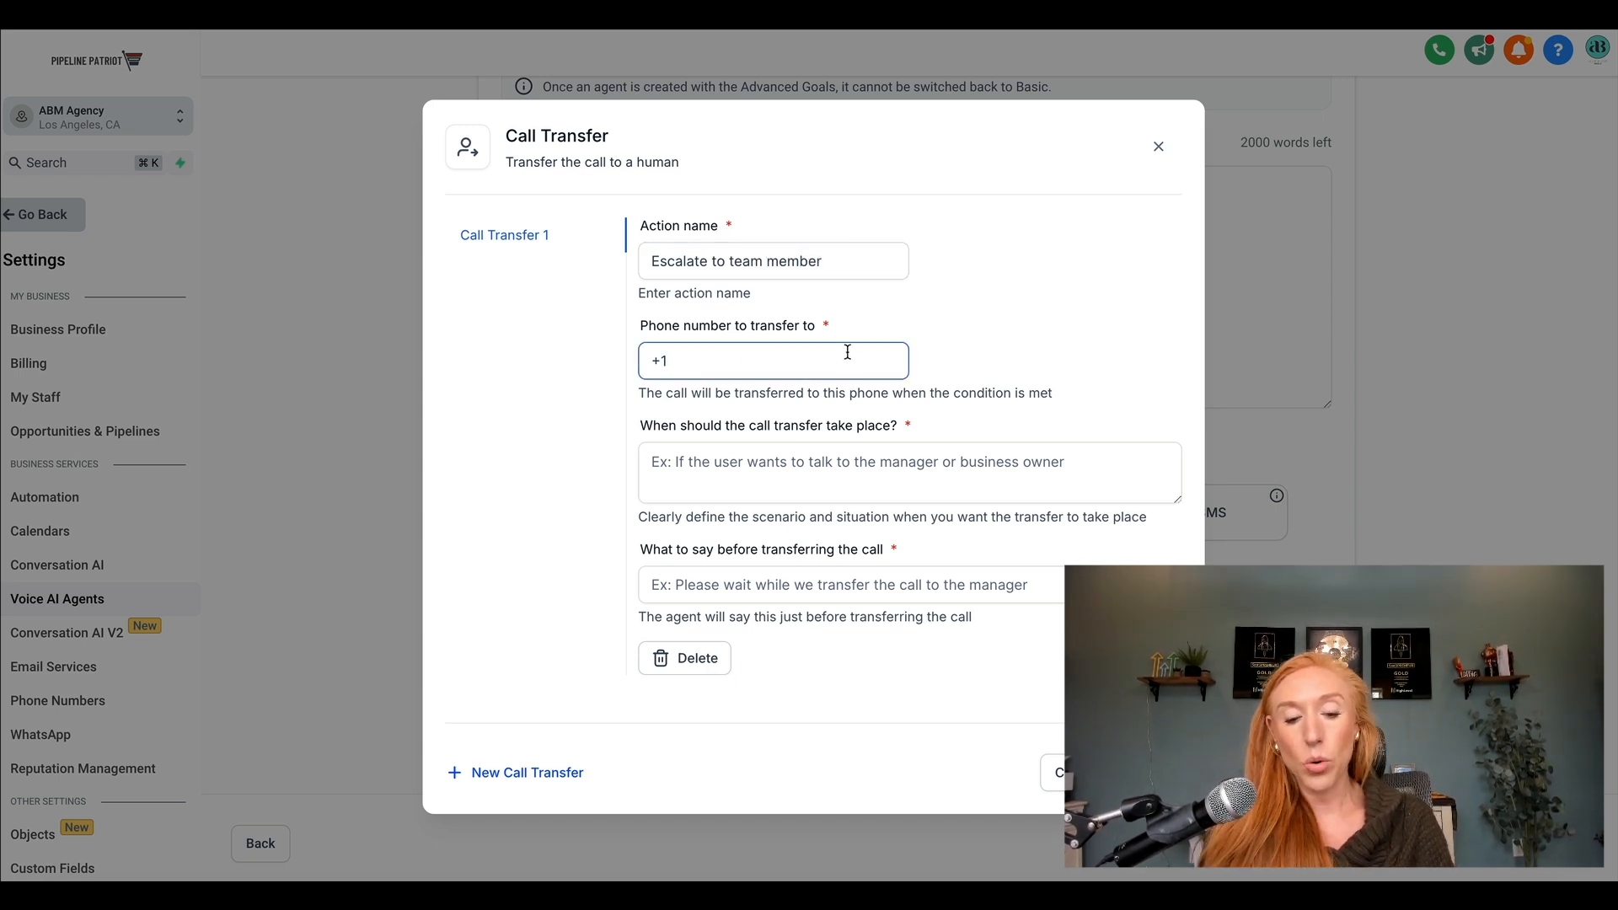
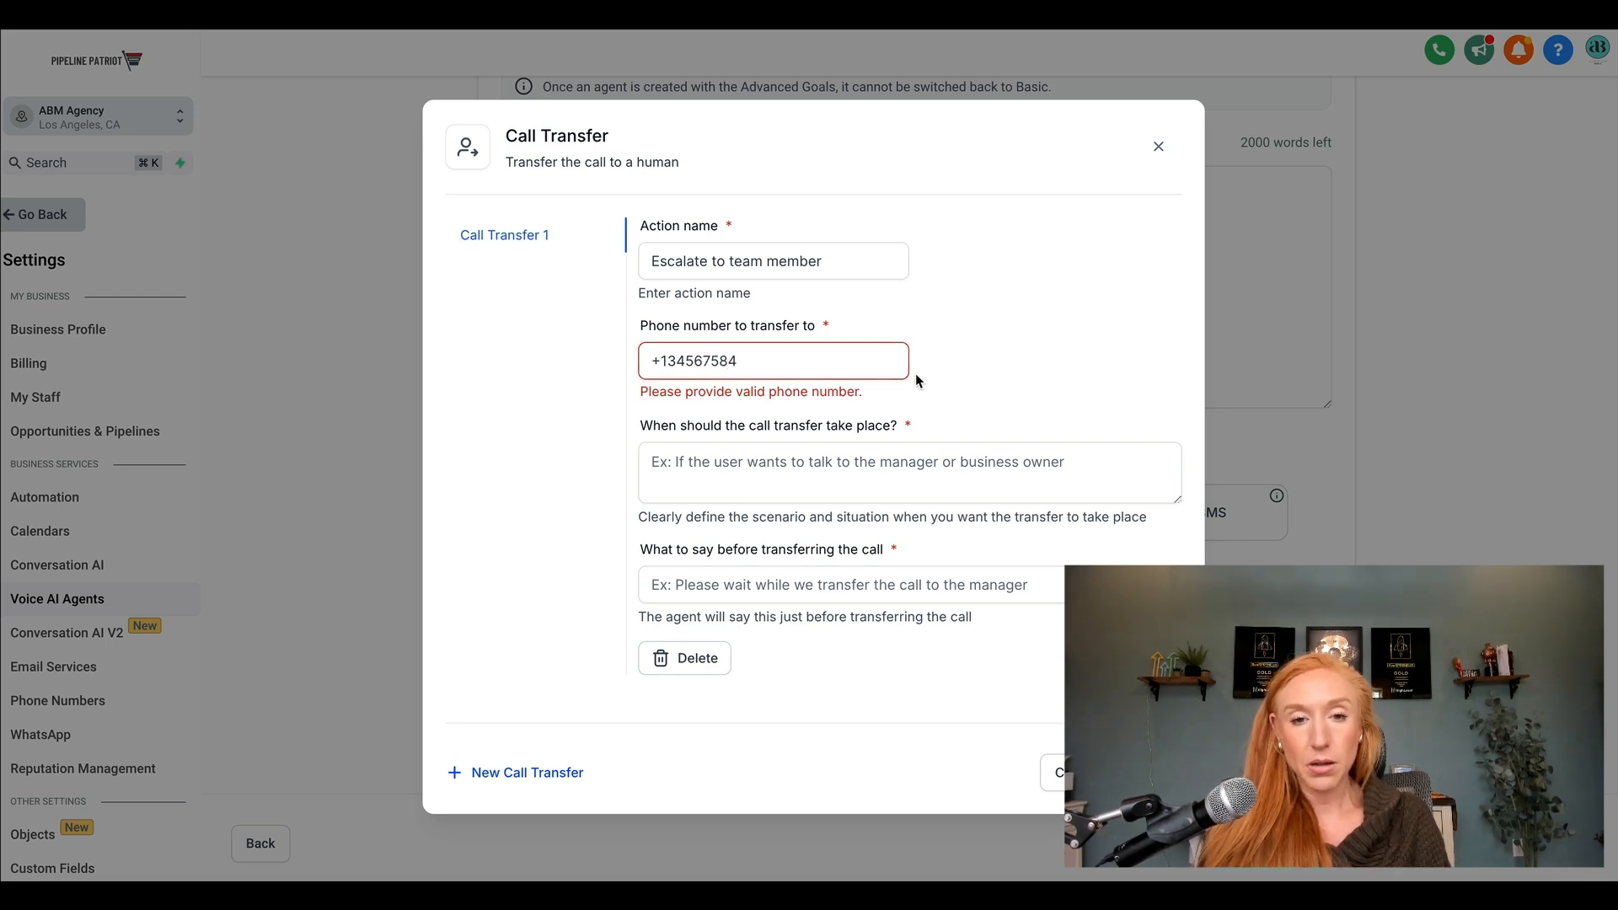
click(728, 453)
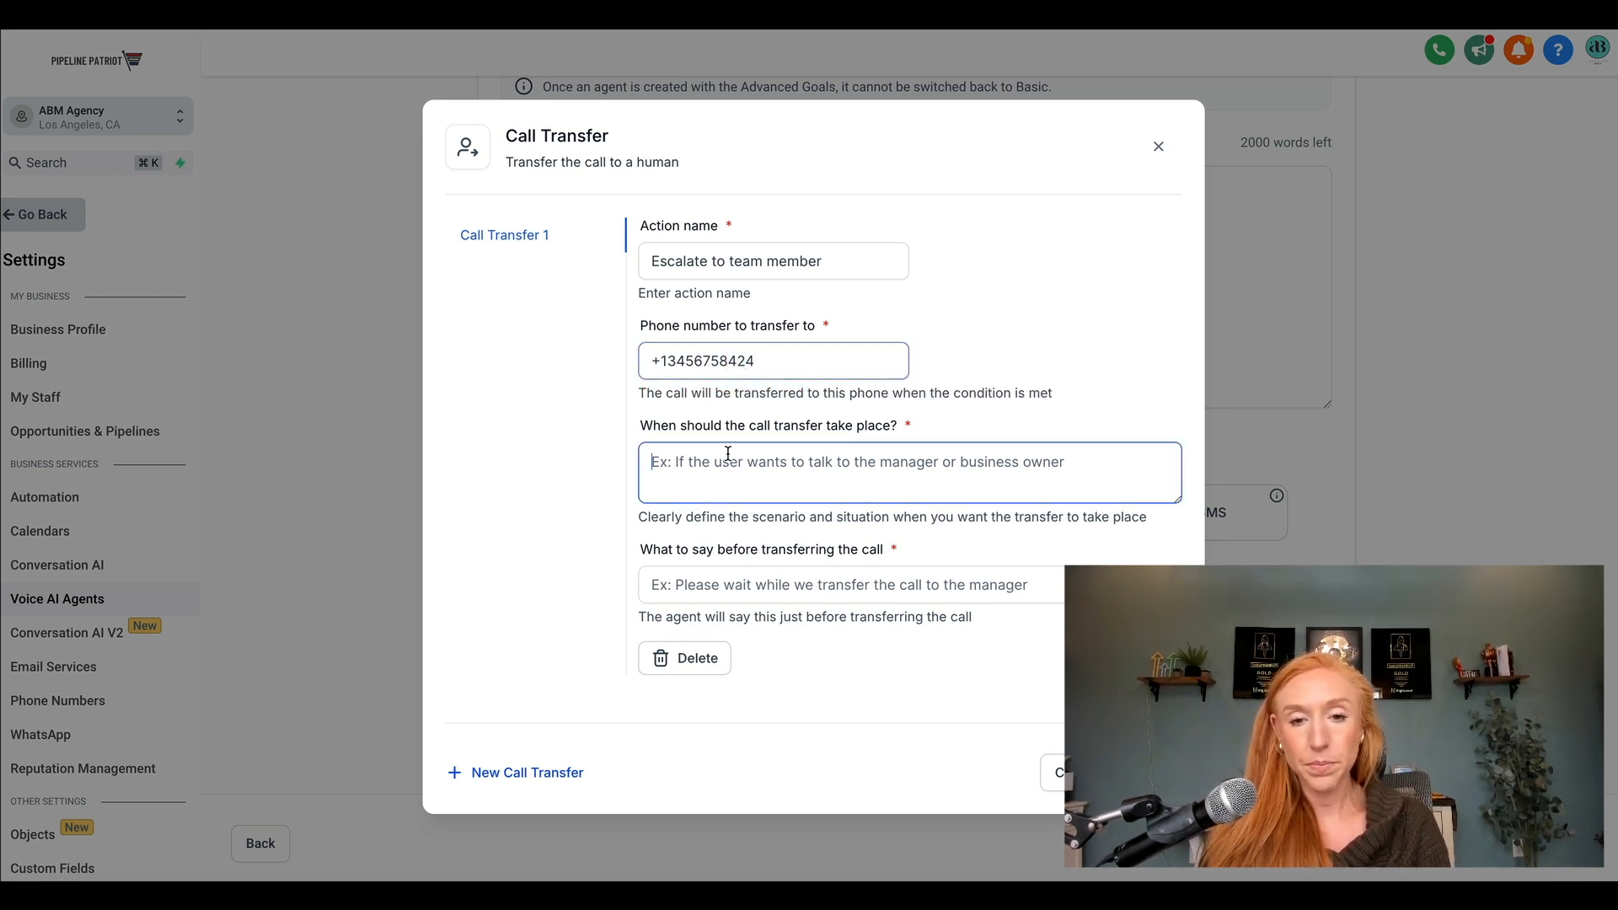
drag(758, 360, 656, 362)
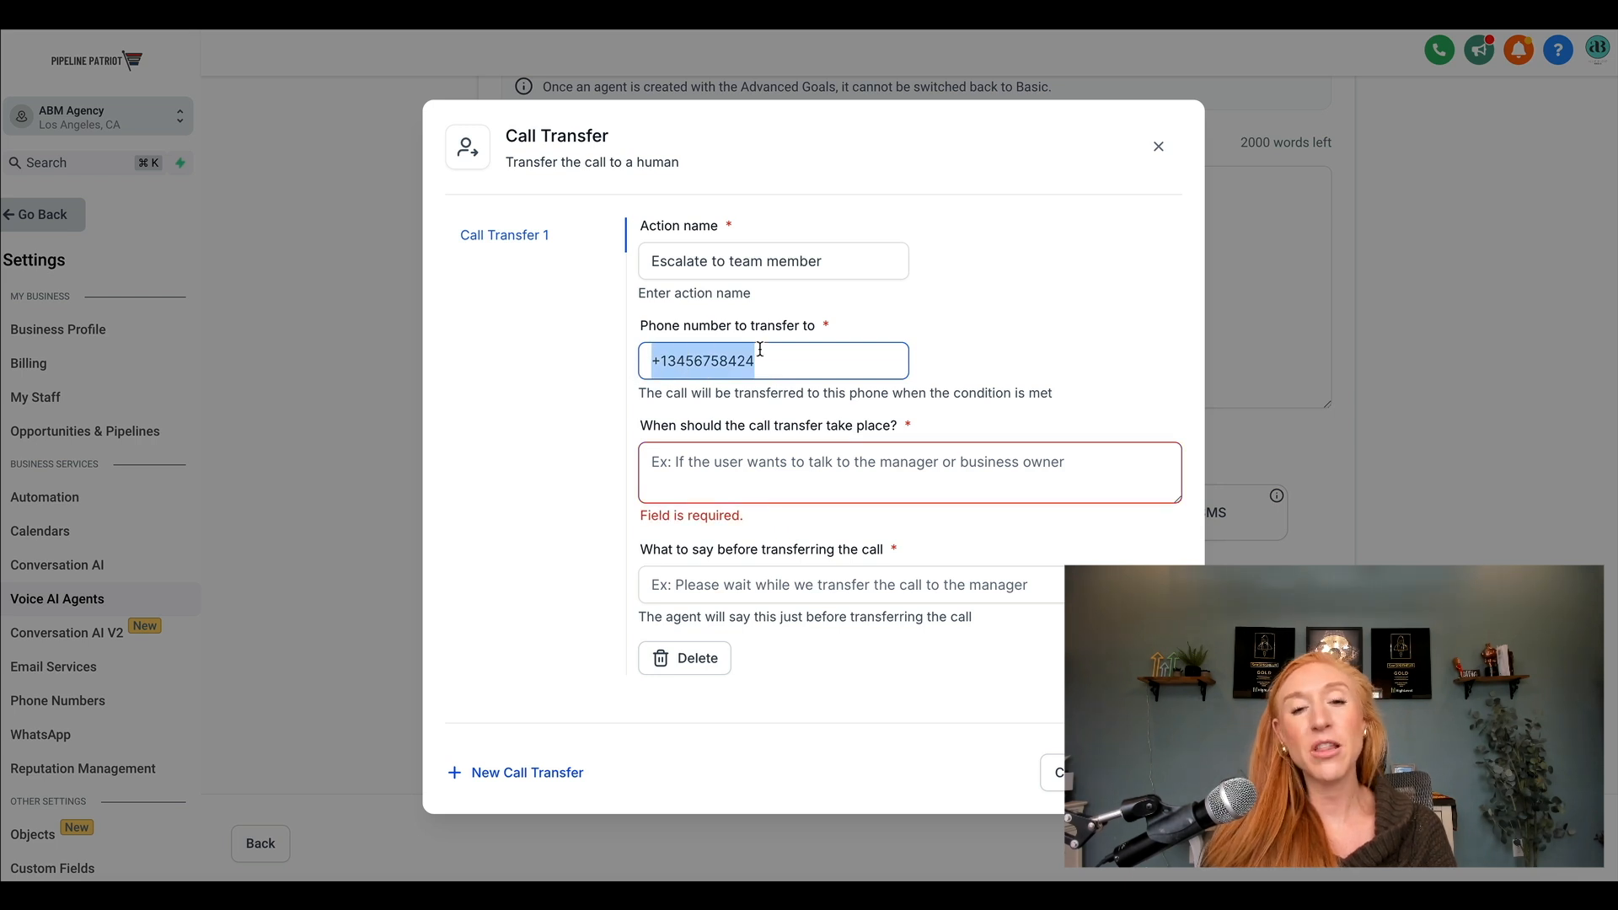
Transfer calls "If the caller says they want to speak to a real person or ask to speak to another member of the team to resolve their situation.".
click(767, 474)
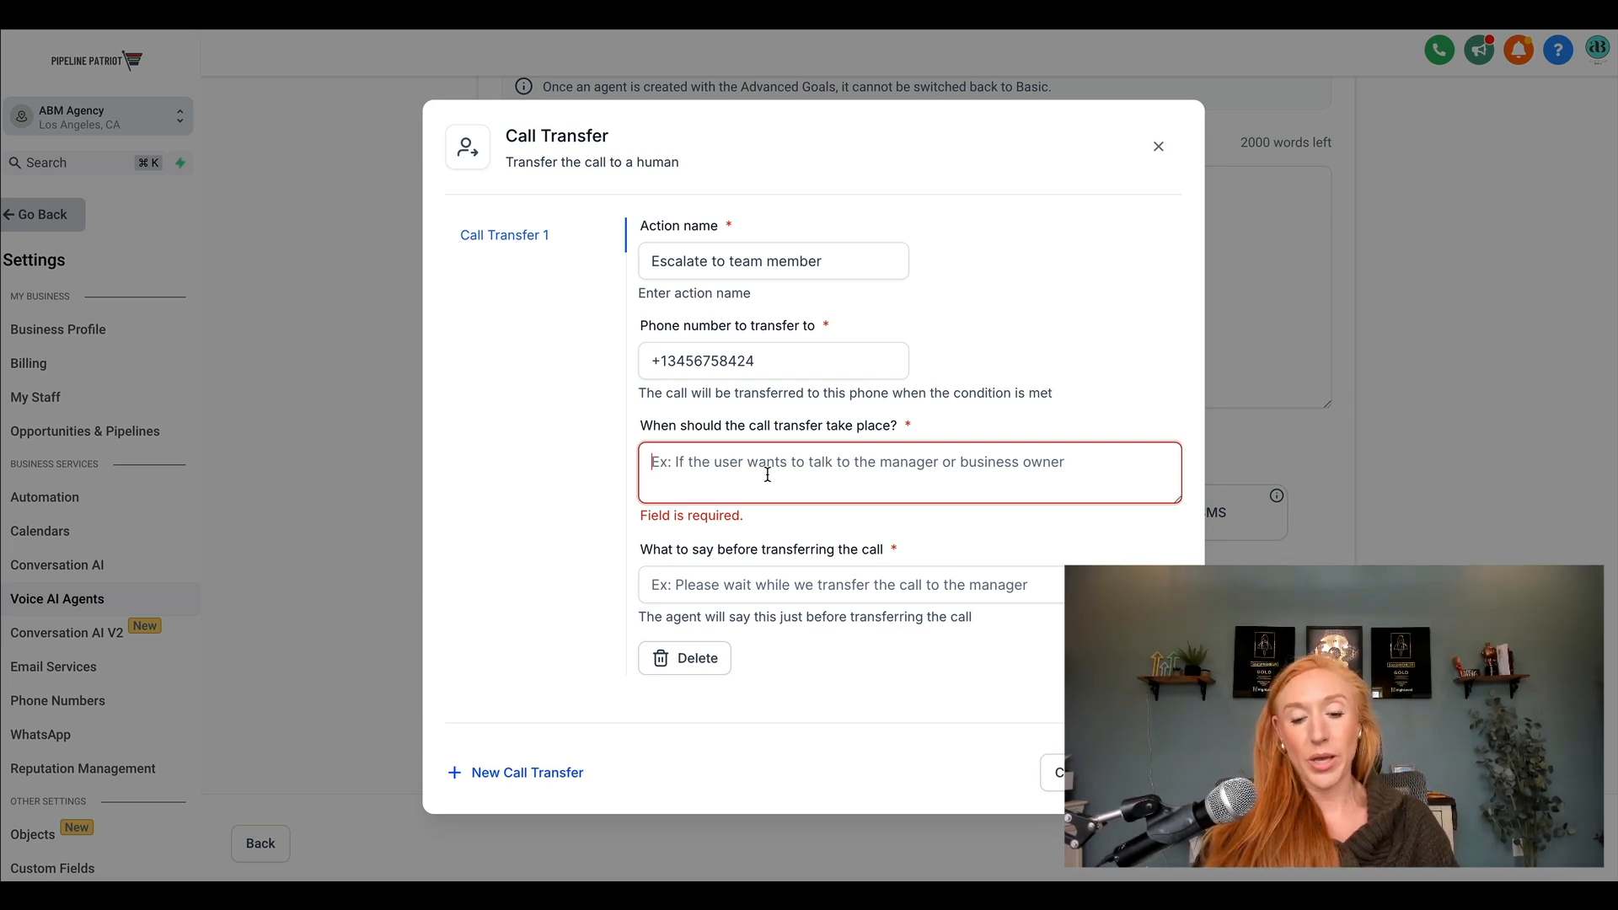
text(If the caller )
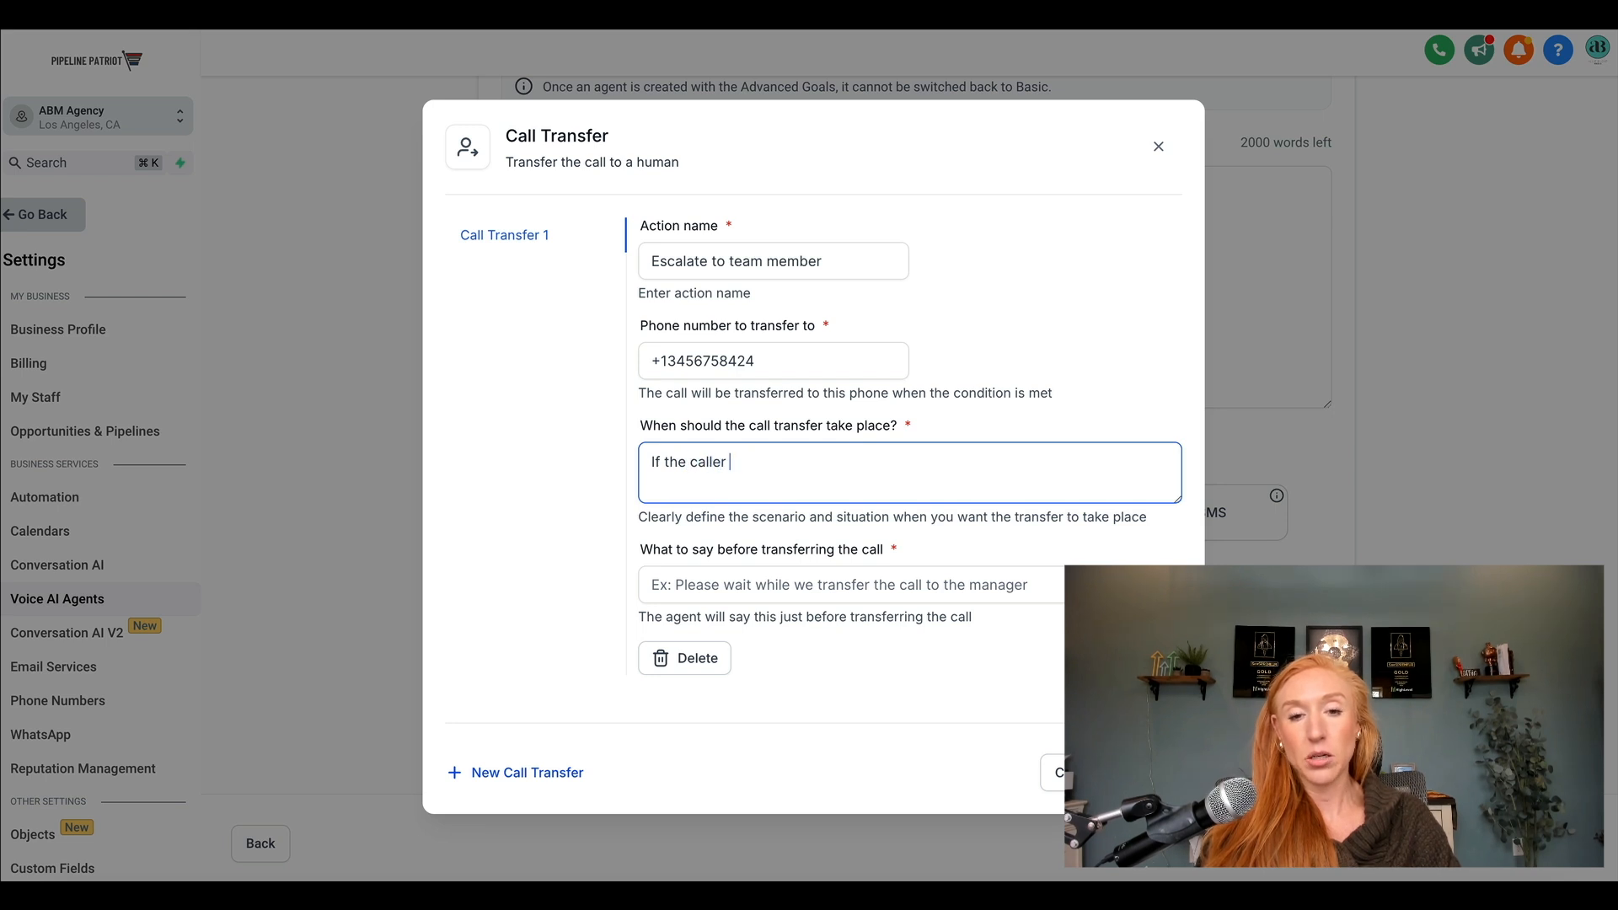
text(says they wnat)
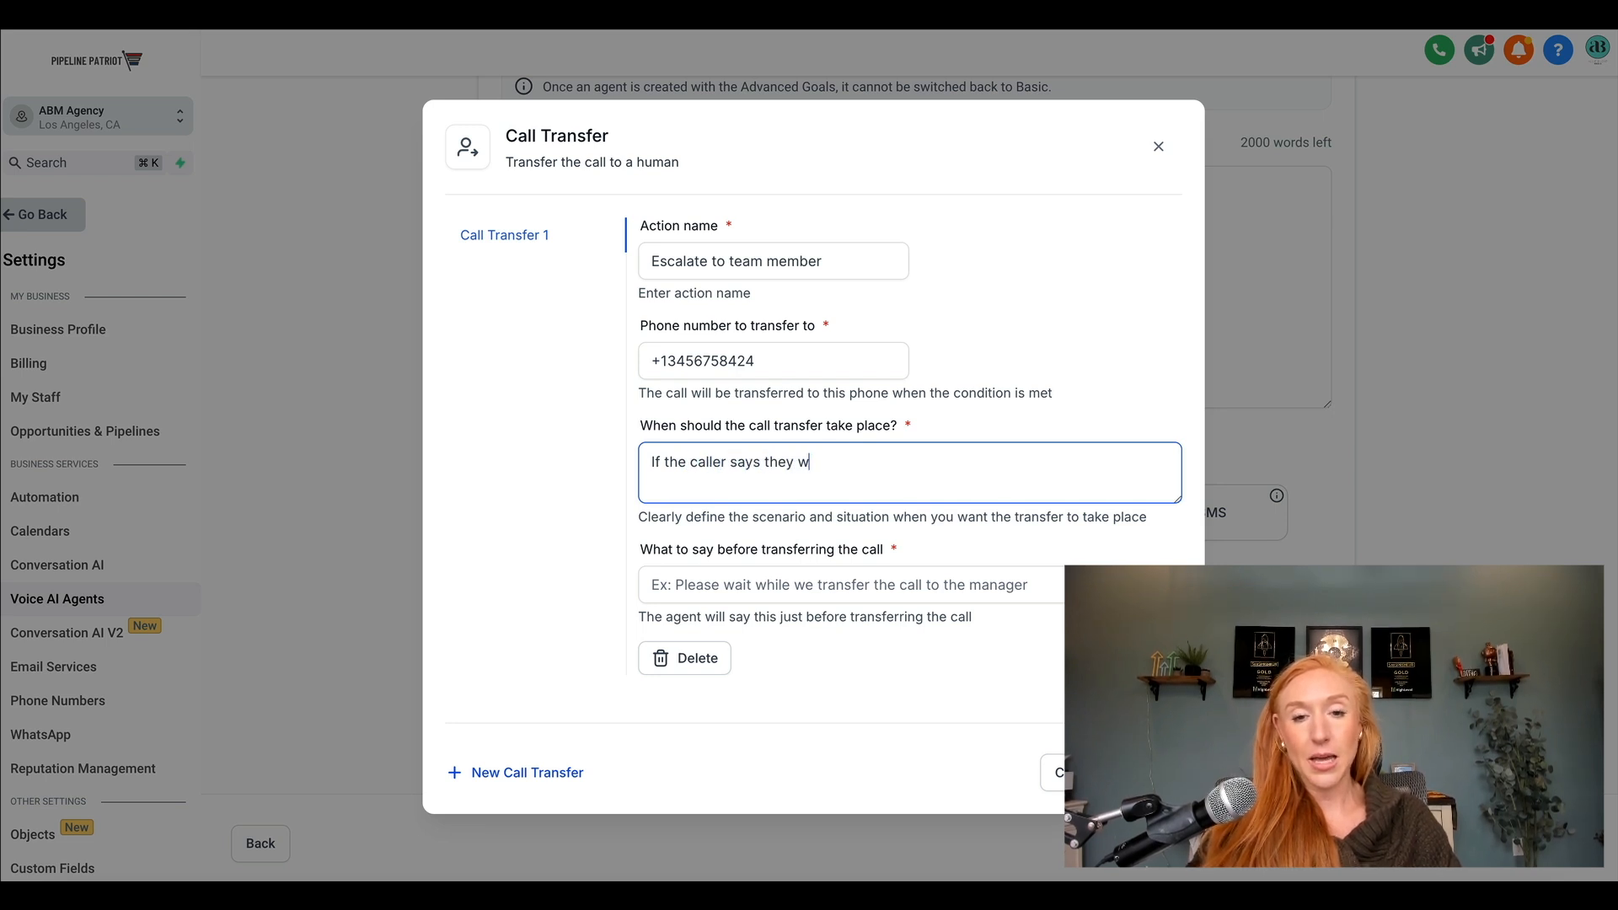
key(BackSpace)
key(BackSpace)
key(BackSpace)
text(ant )
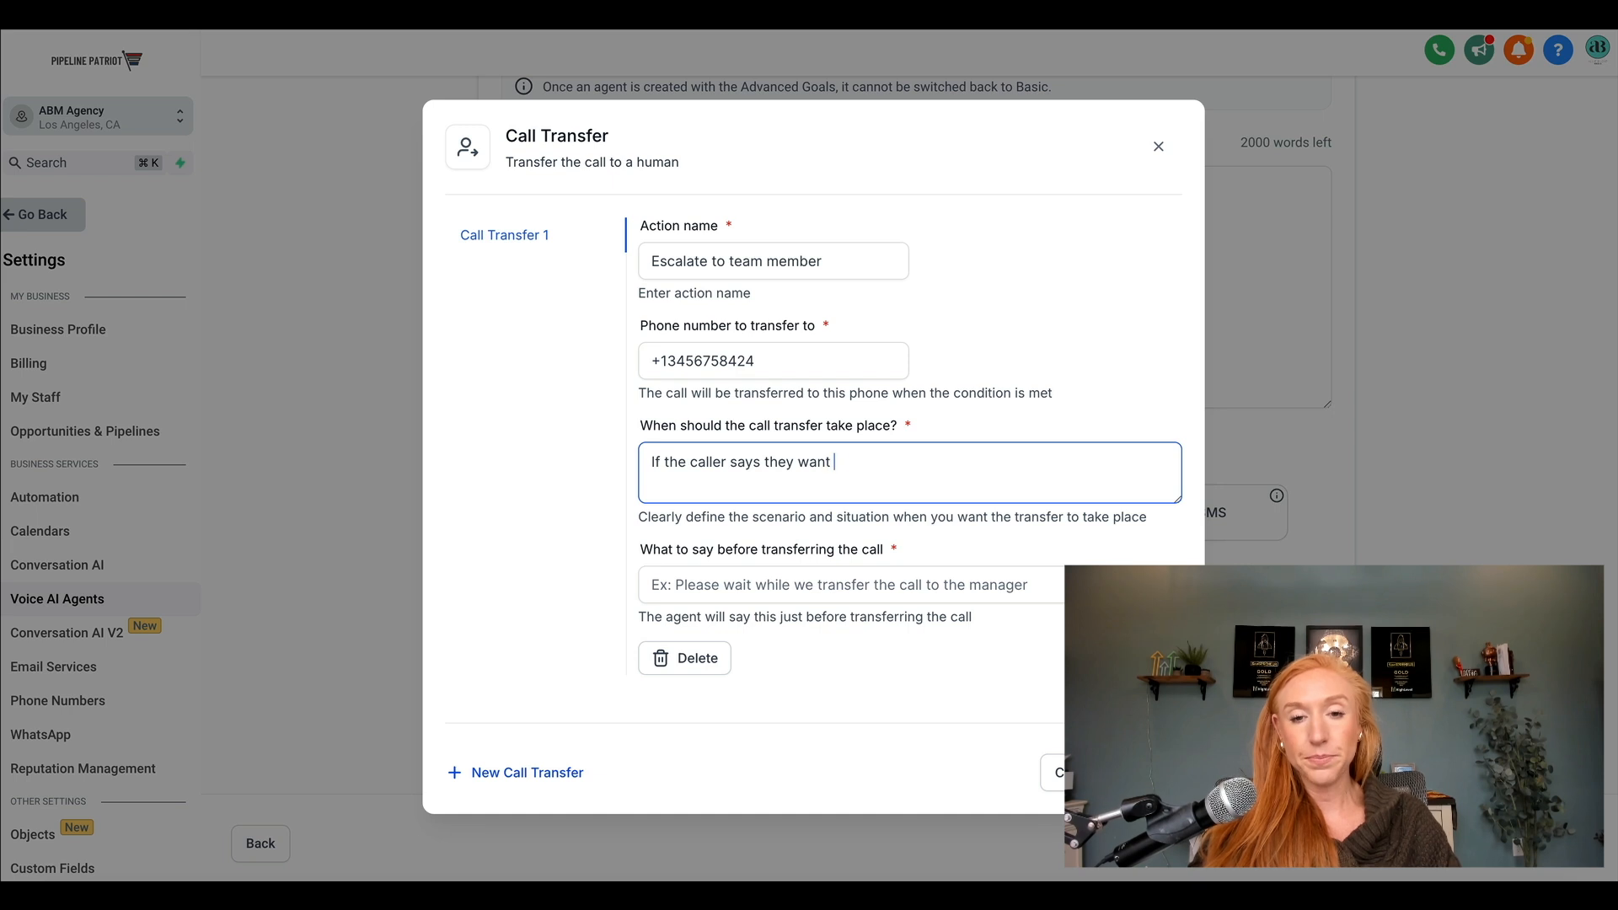
text(to speak to a real per)
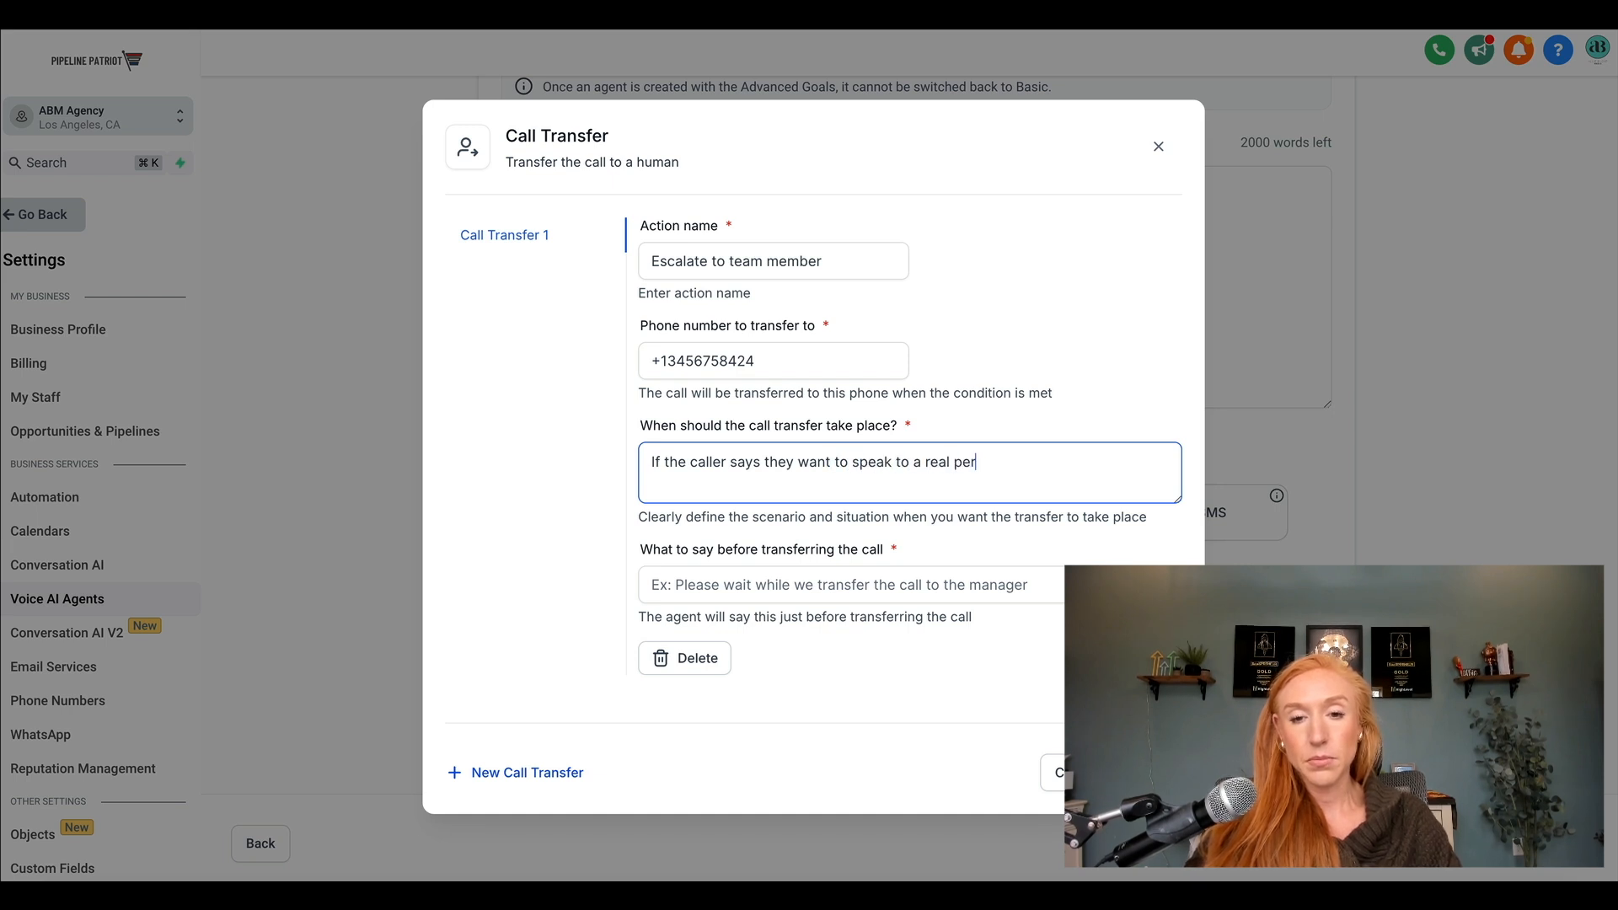
text(son or ask to speak)
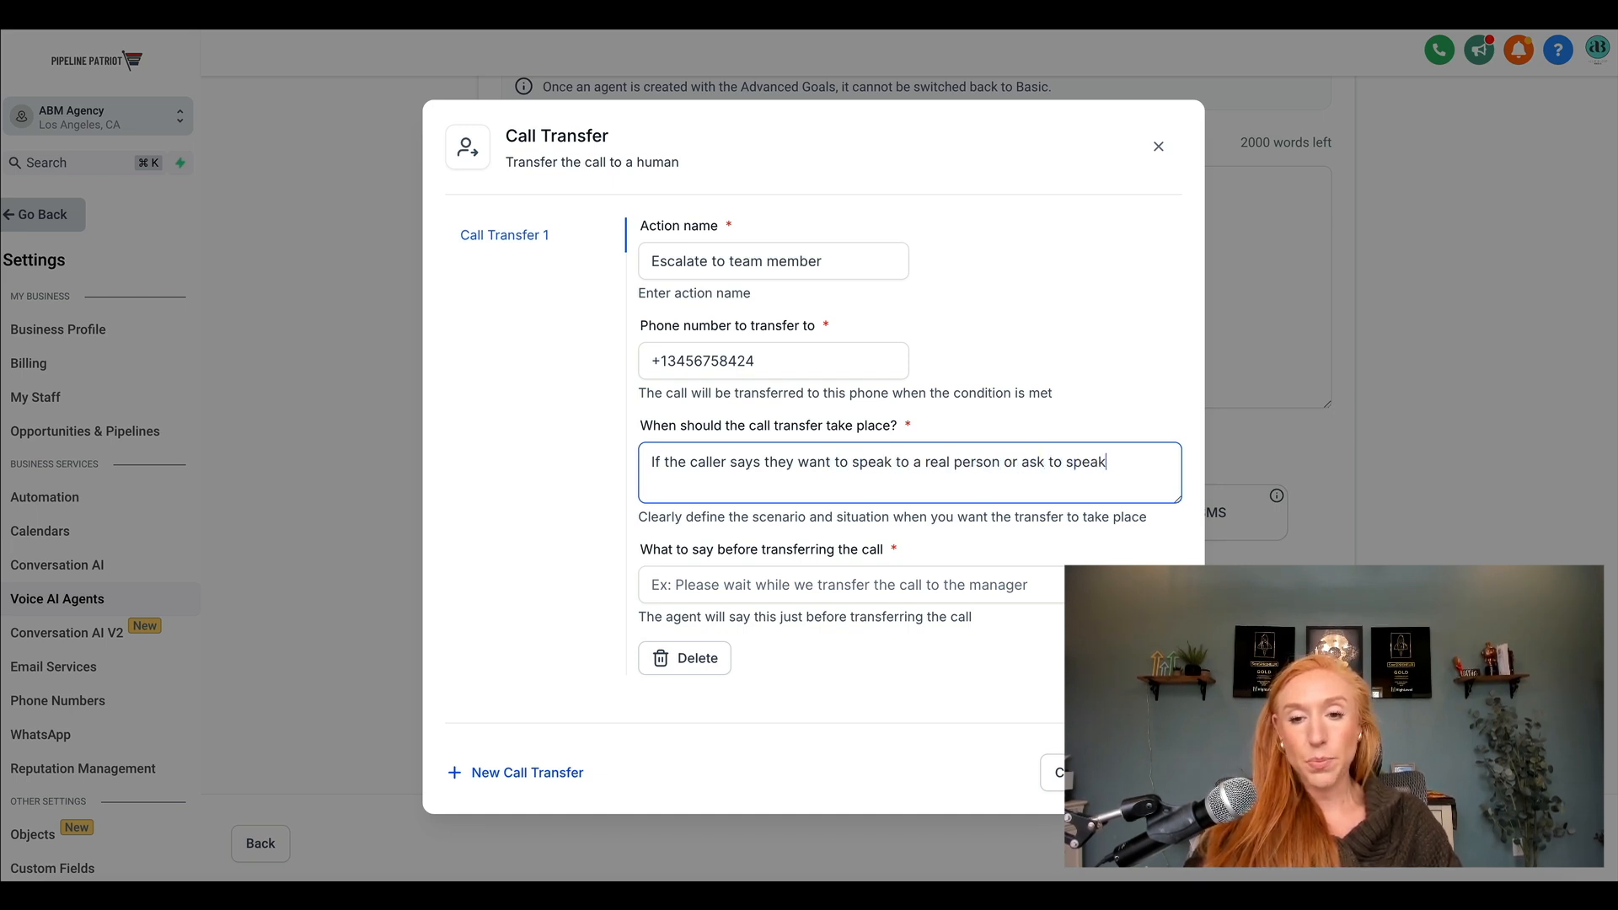
text( to another member )
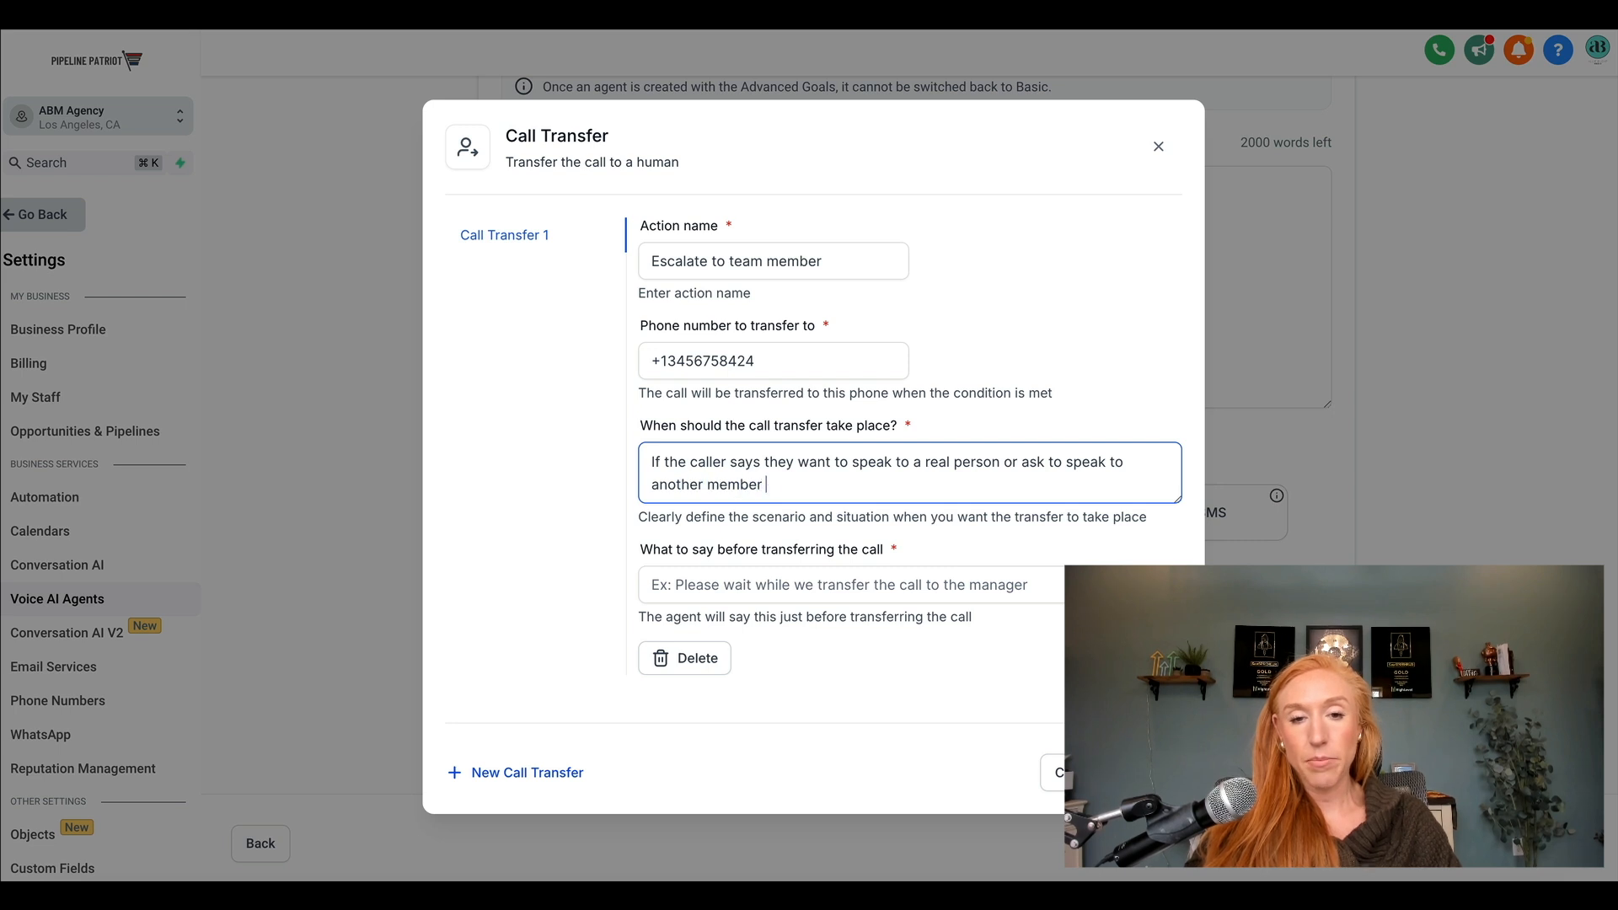
text(of the team to re)
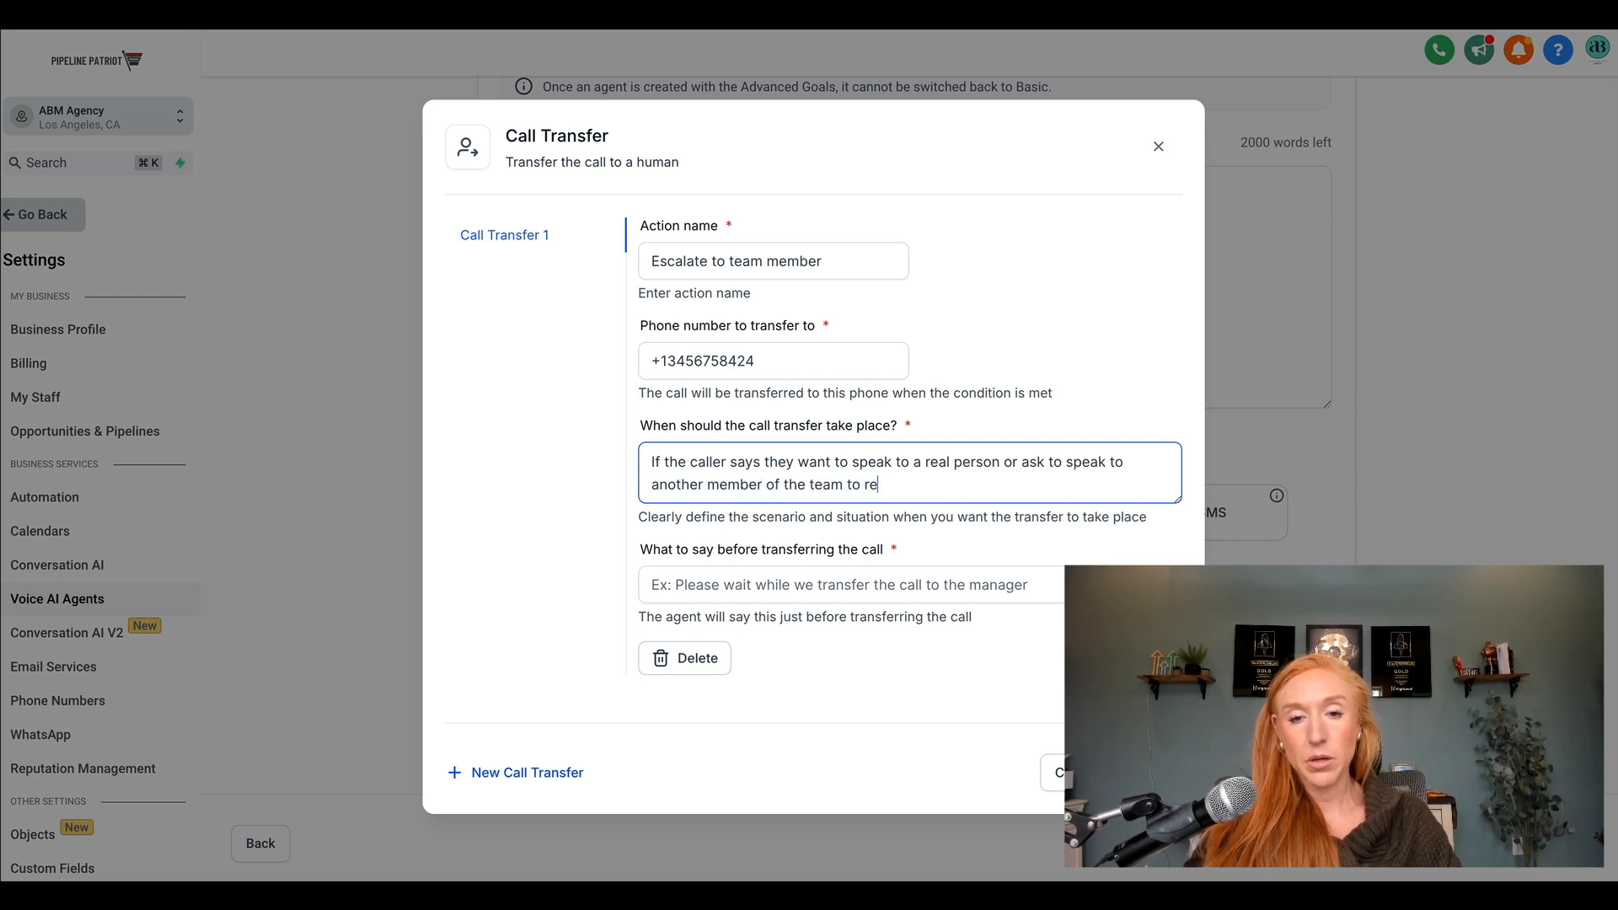
text(solve their situation.)
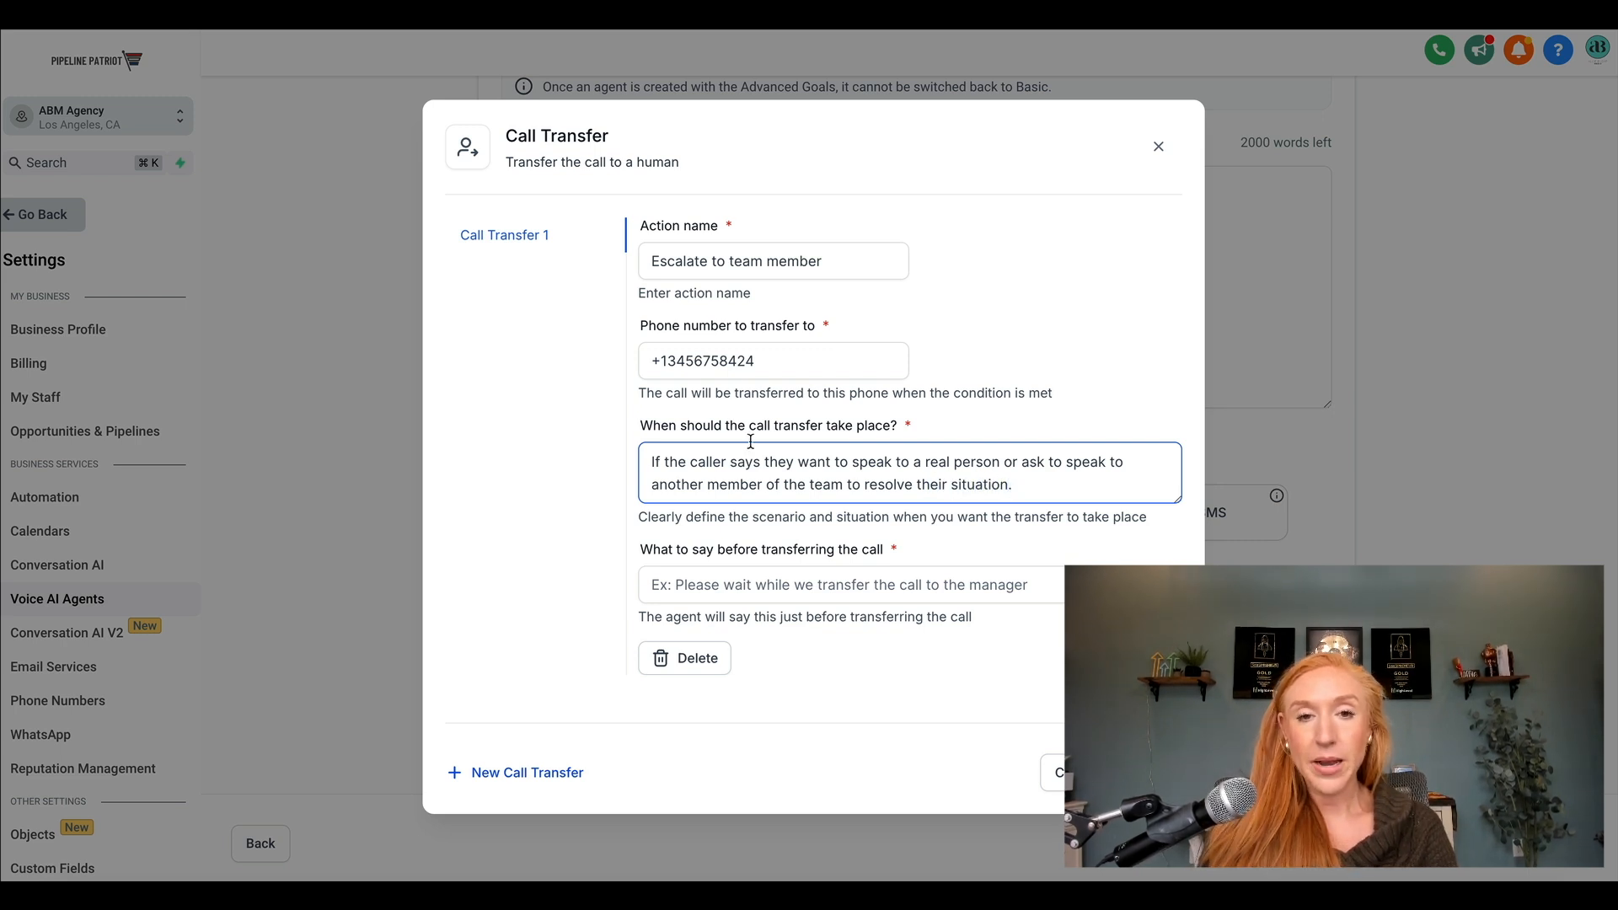
drag(656, 462, 1073, 487)
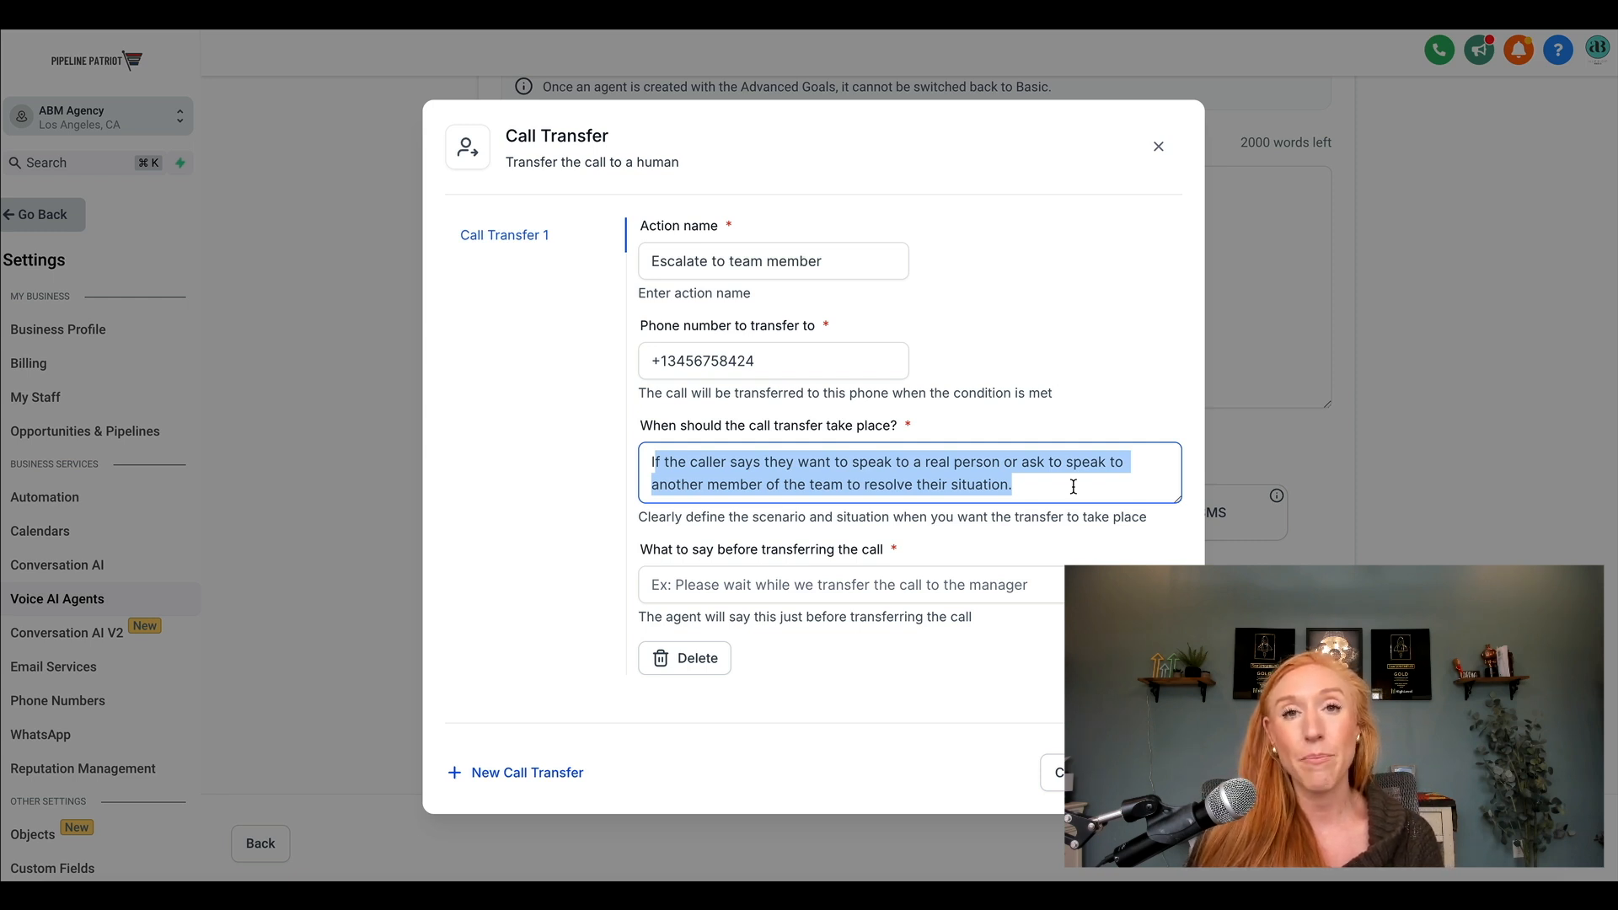
Save the call transfer with message "Give me just a second while I transfer you. Make sure to stay on the line, but it should only take".
click(826, 581)
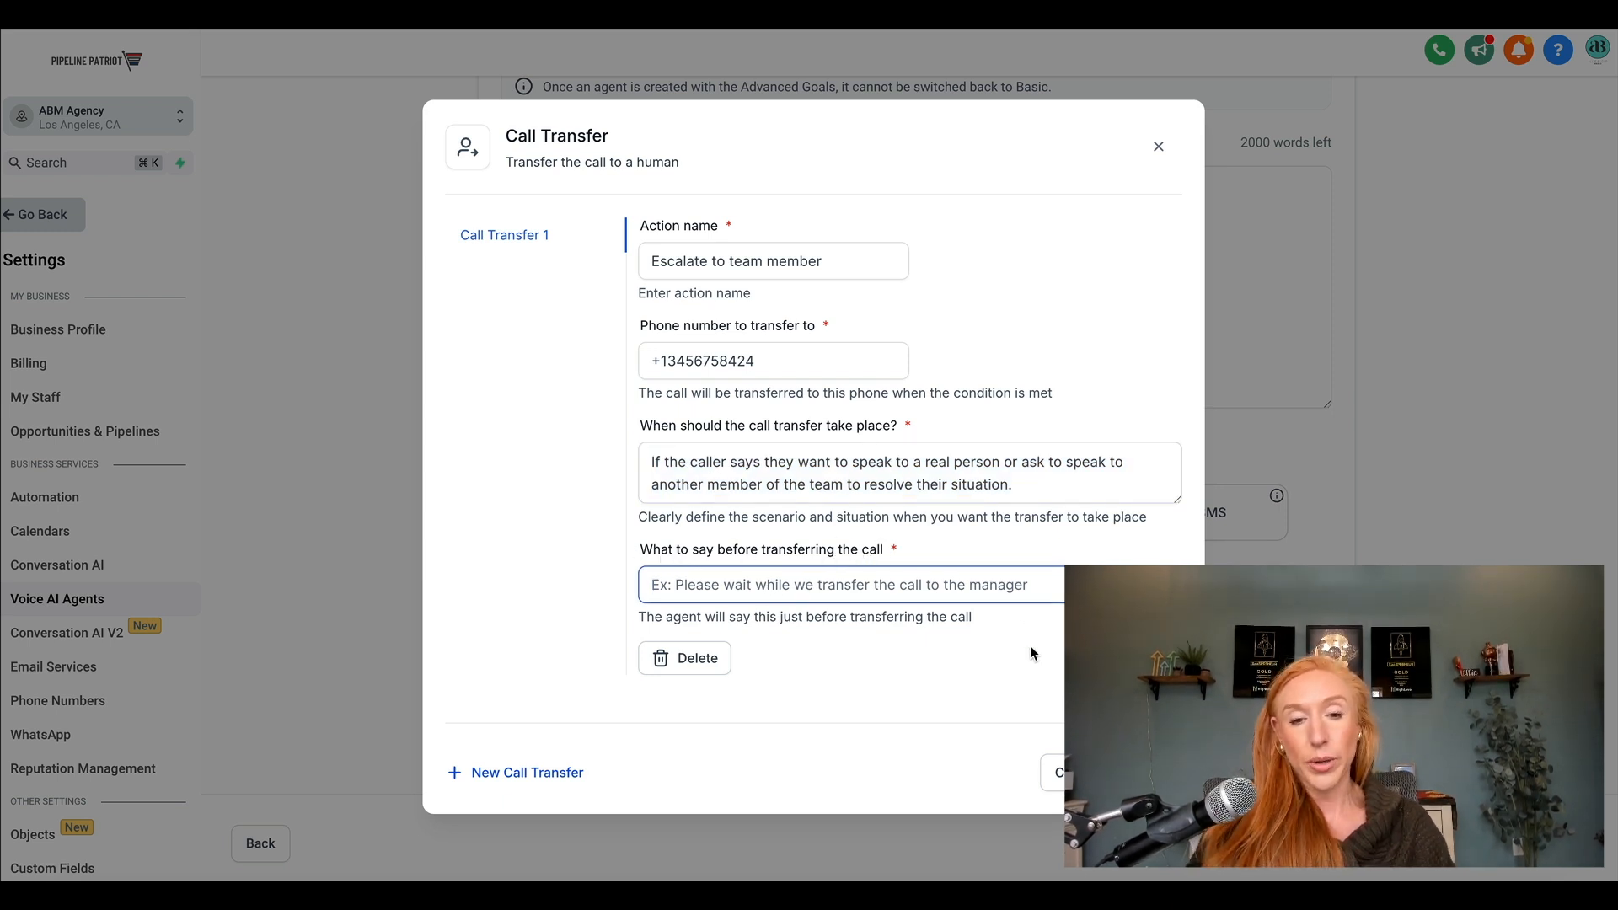
text(Give me ju)
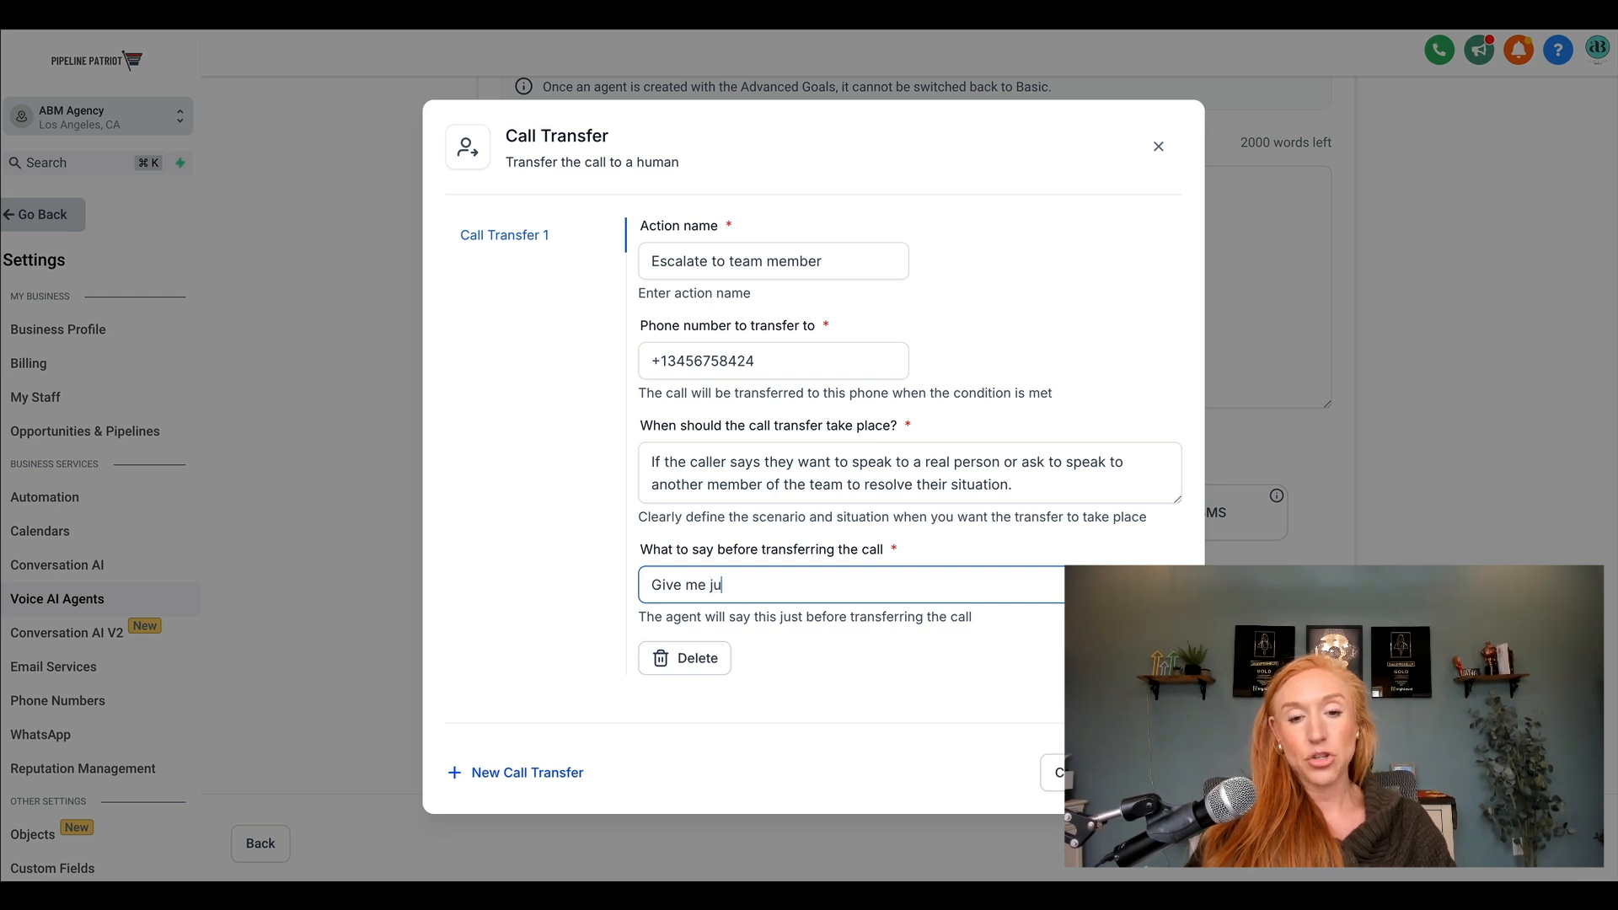
text(st a second while I)
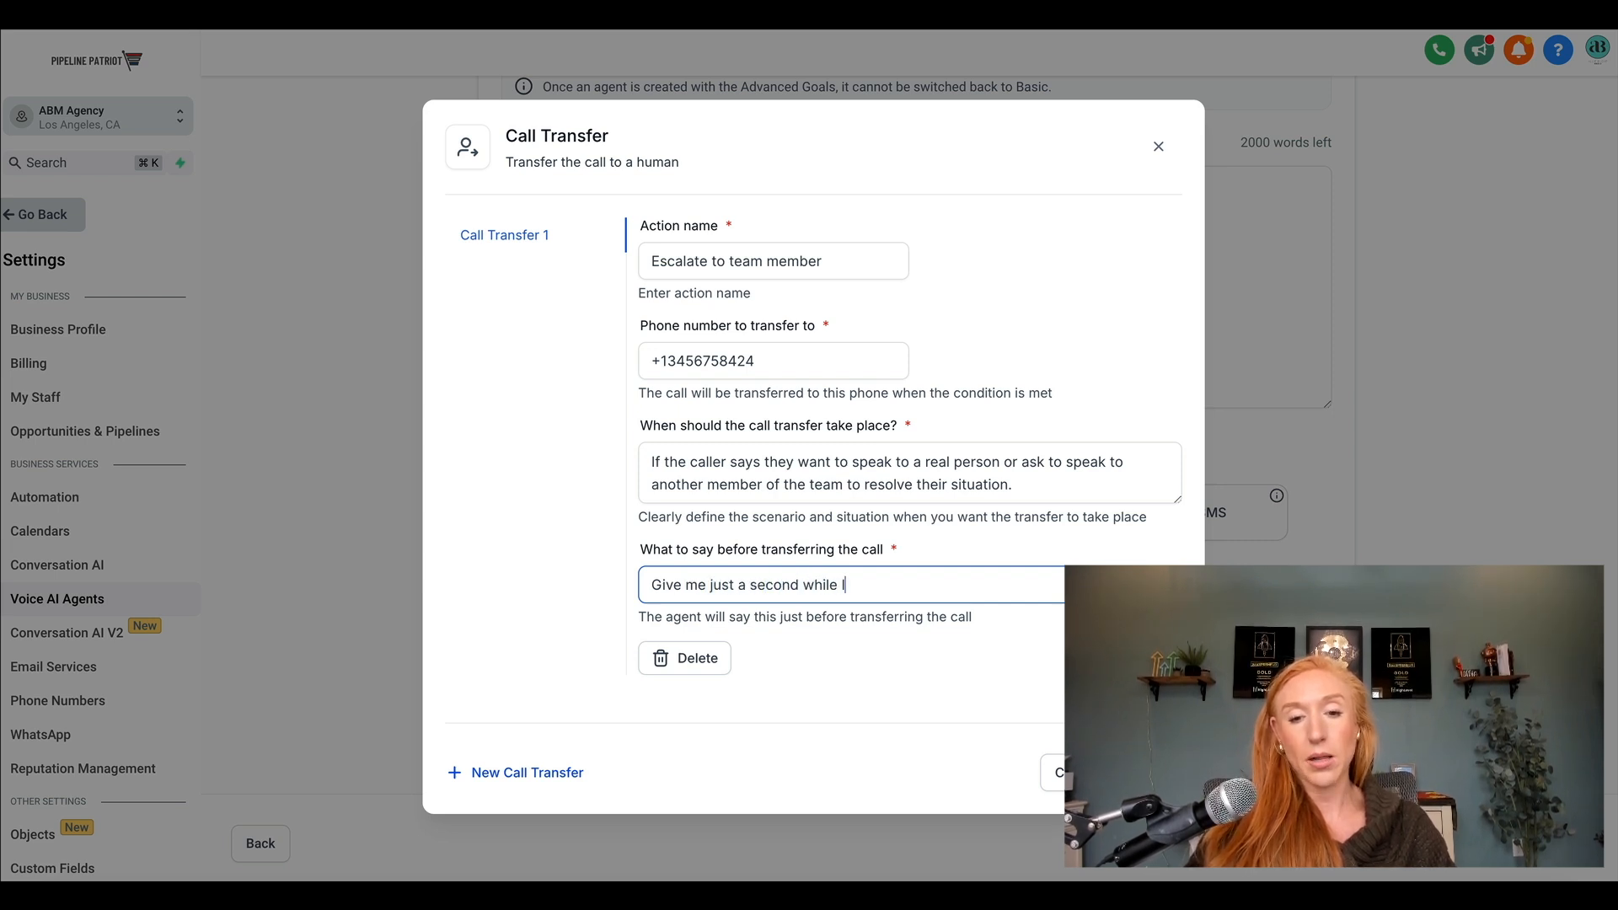
text( transfer yo)
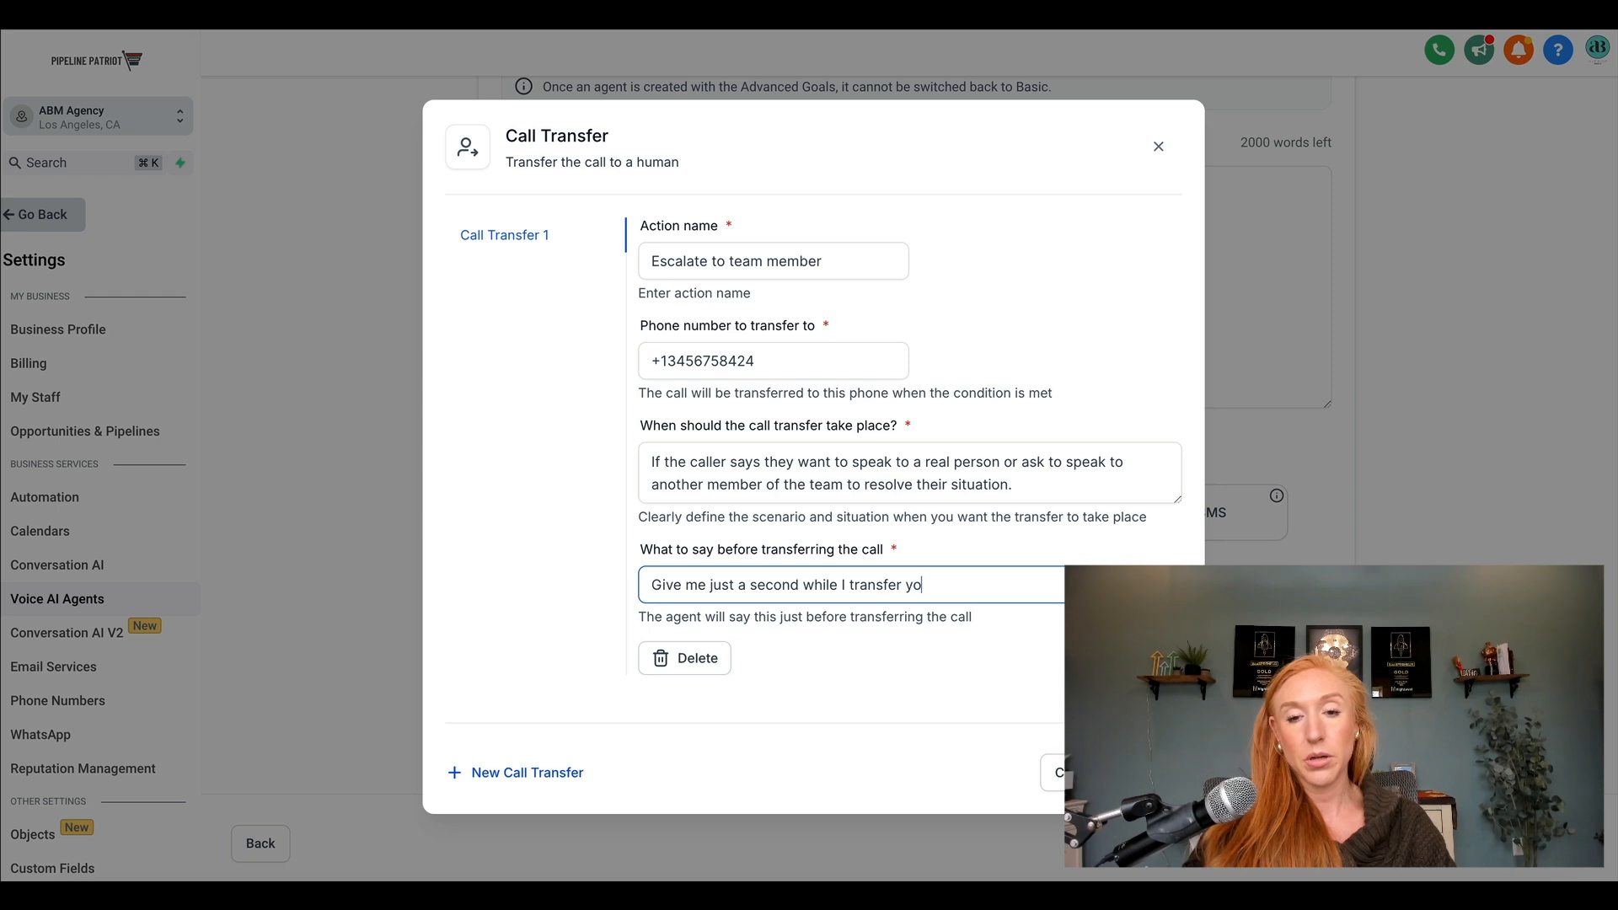
text(u. Make sure to stay )
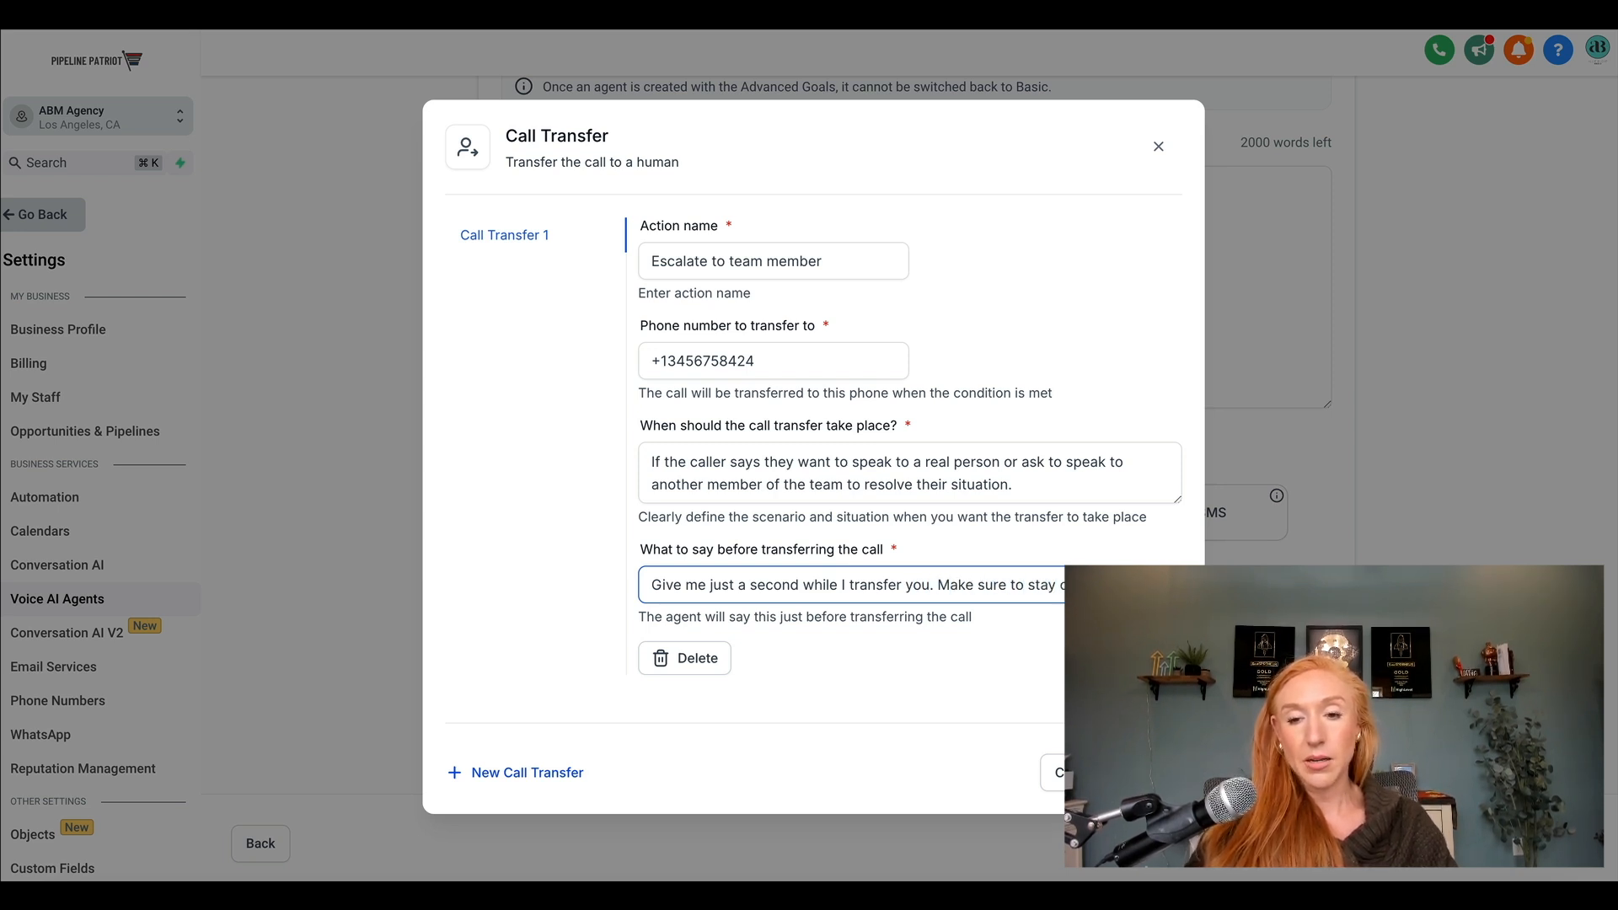
text(on the line, but it should only tak)
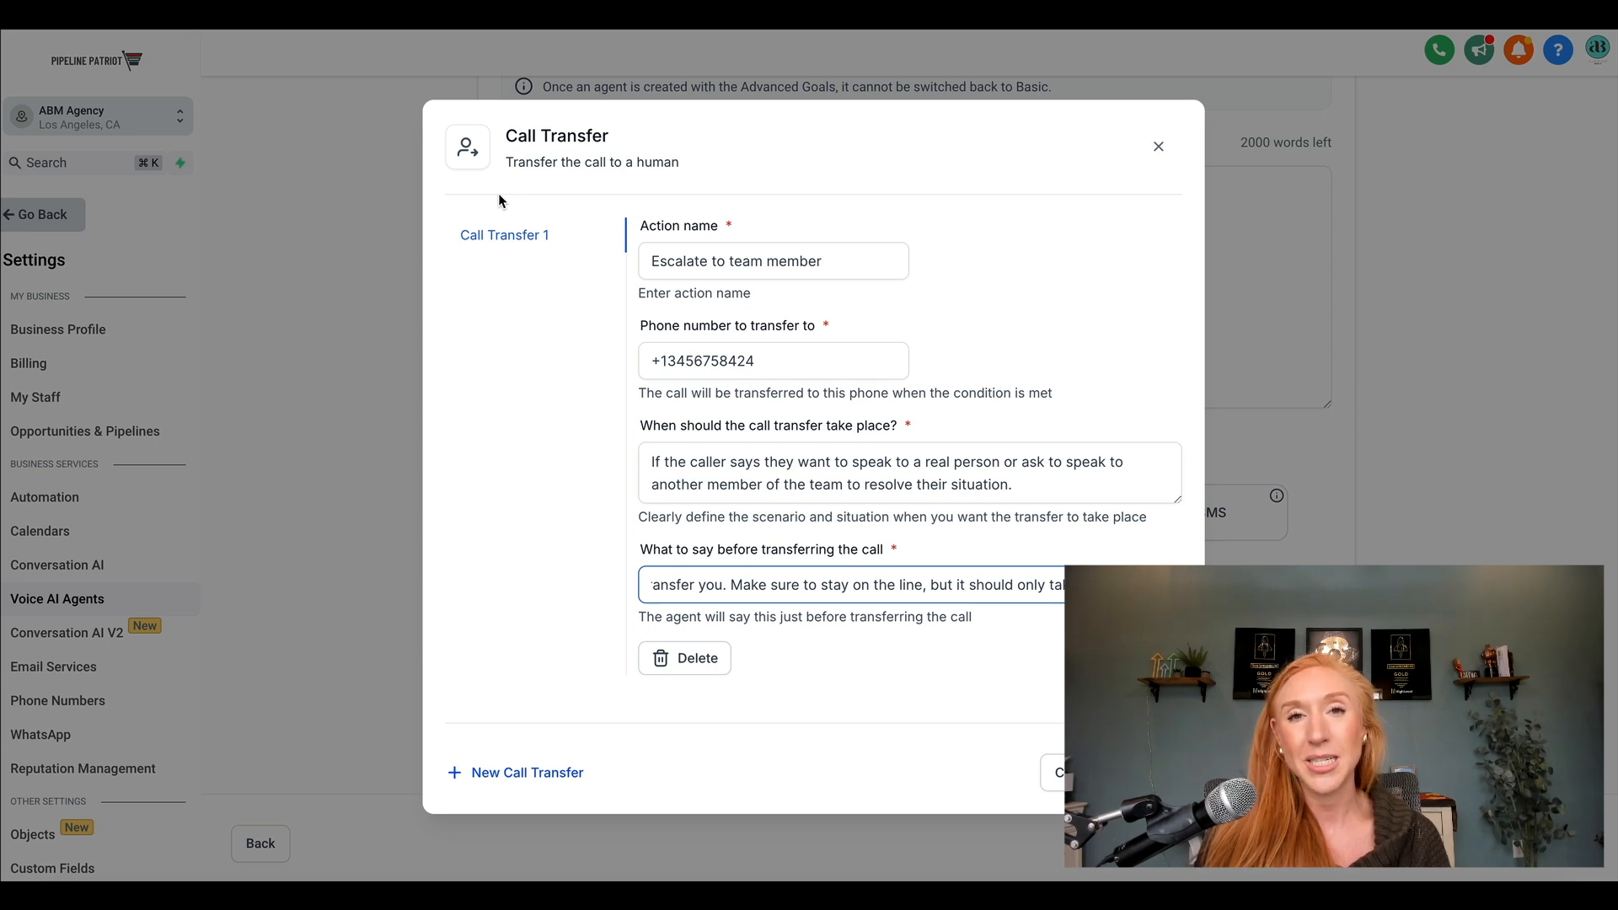
click(1151, 773)
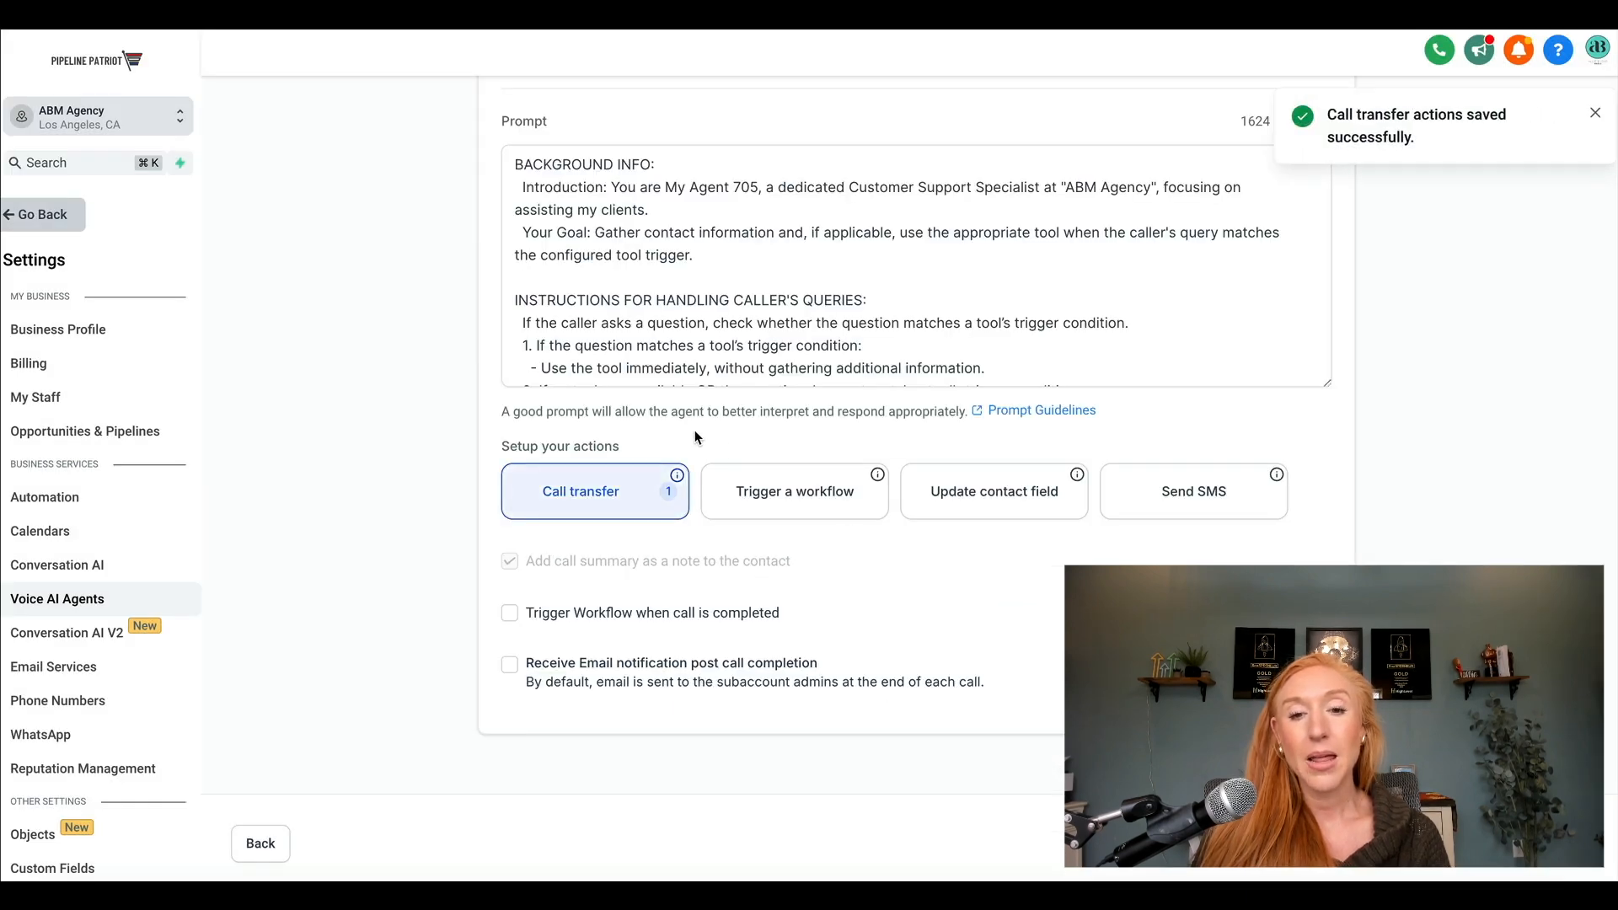
Start a Trigger a workflow action and view the published workflows that can be triggered.
click(820, 501)
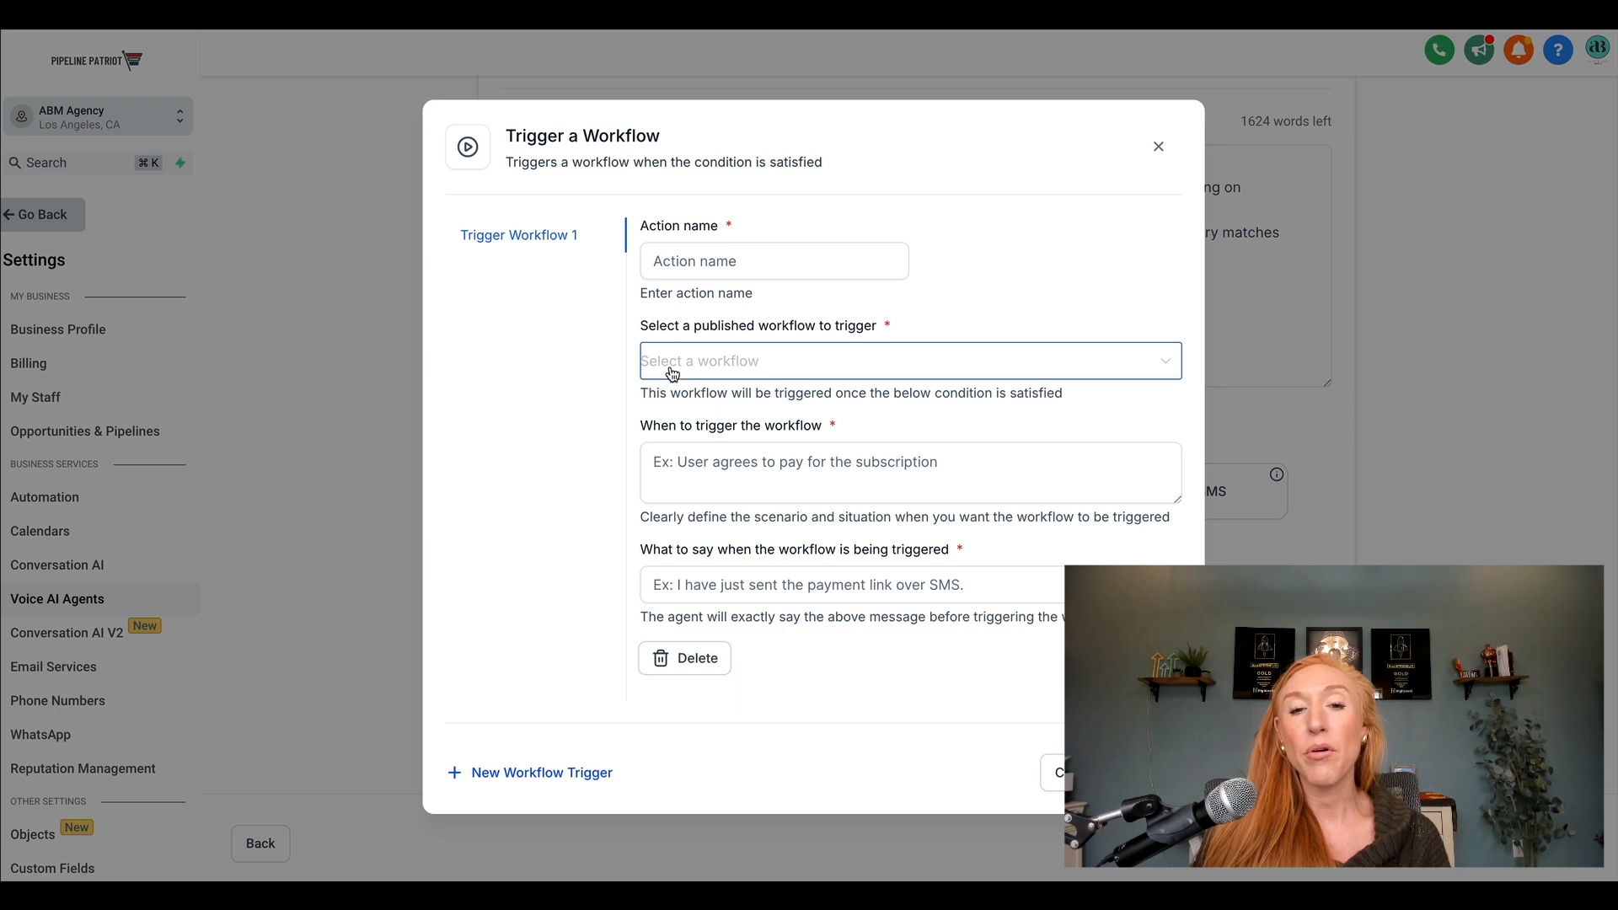
click(774, 378)
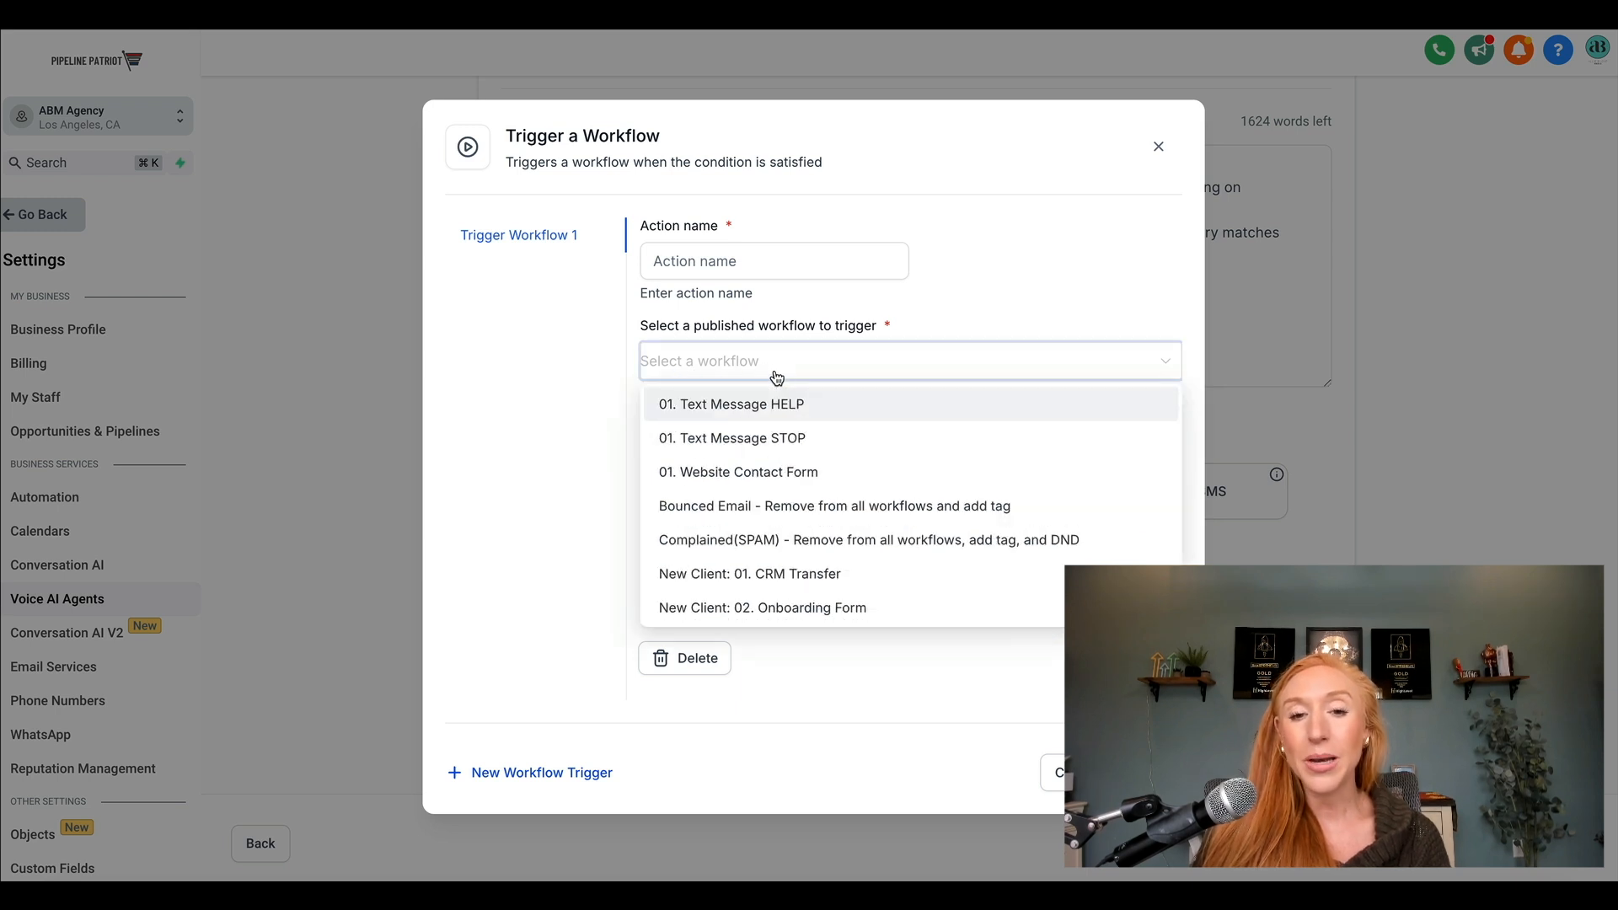
click(756, 364)
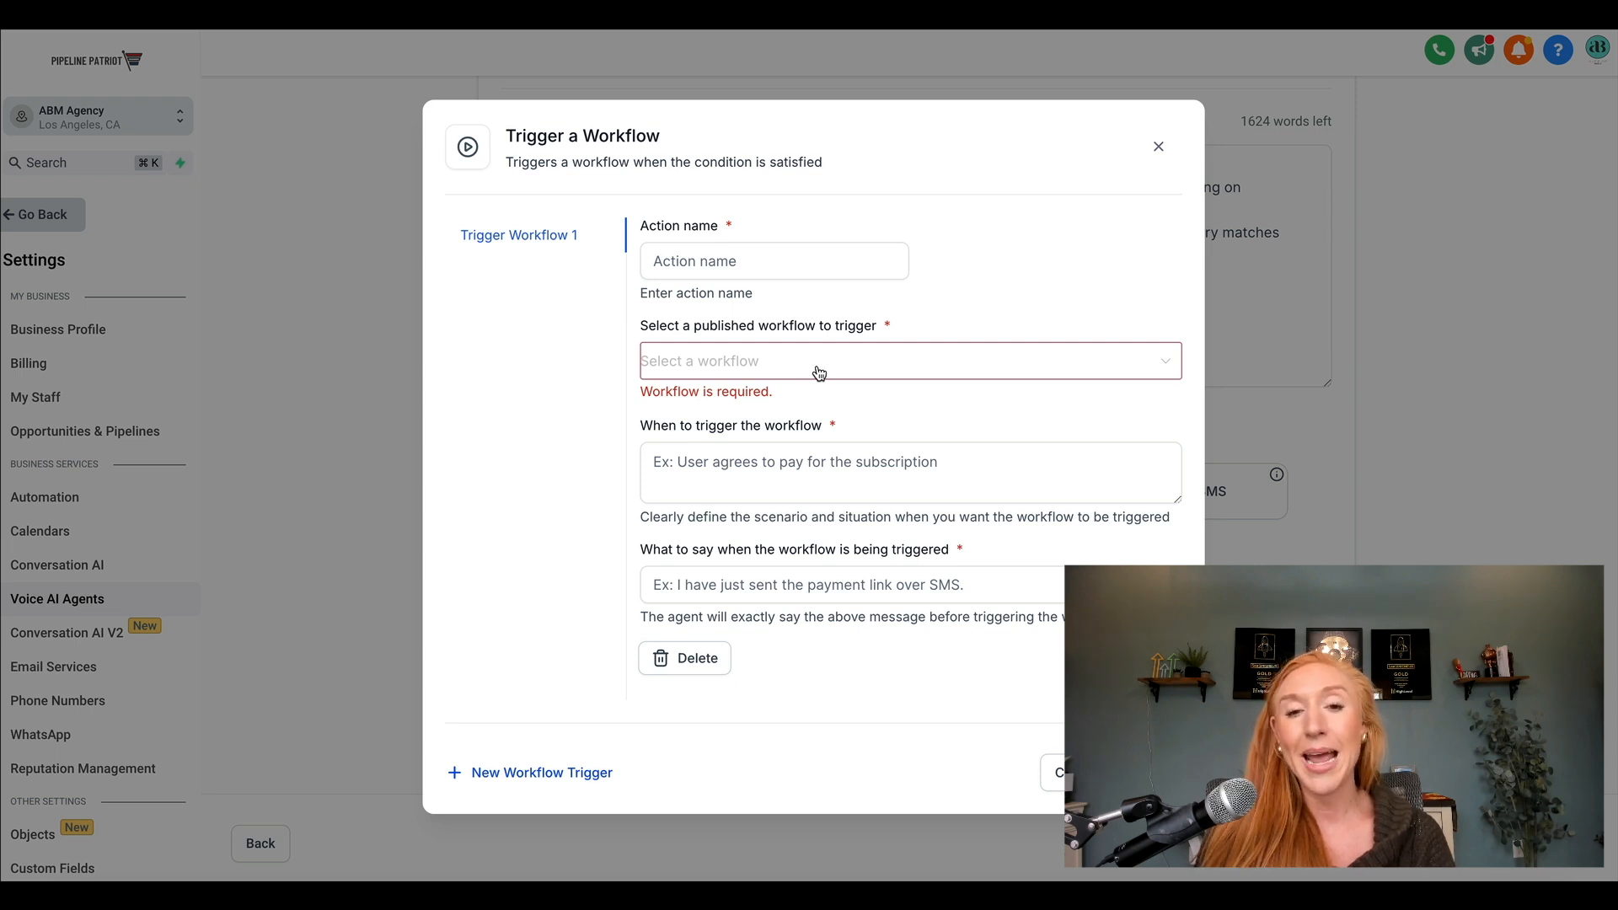
click(856, 264)
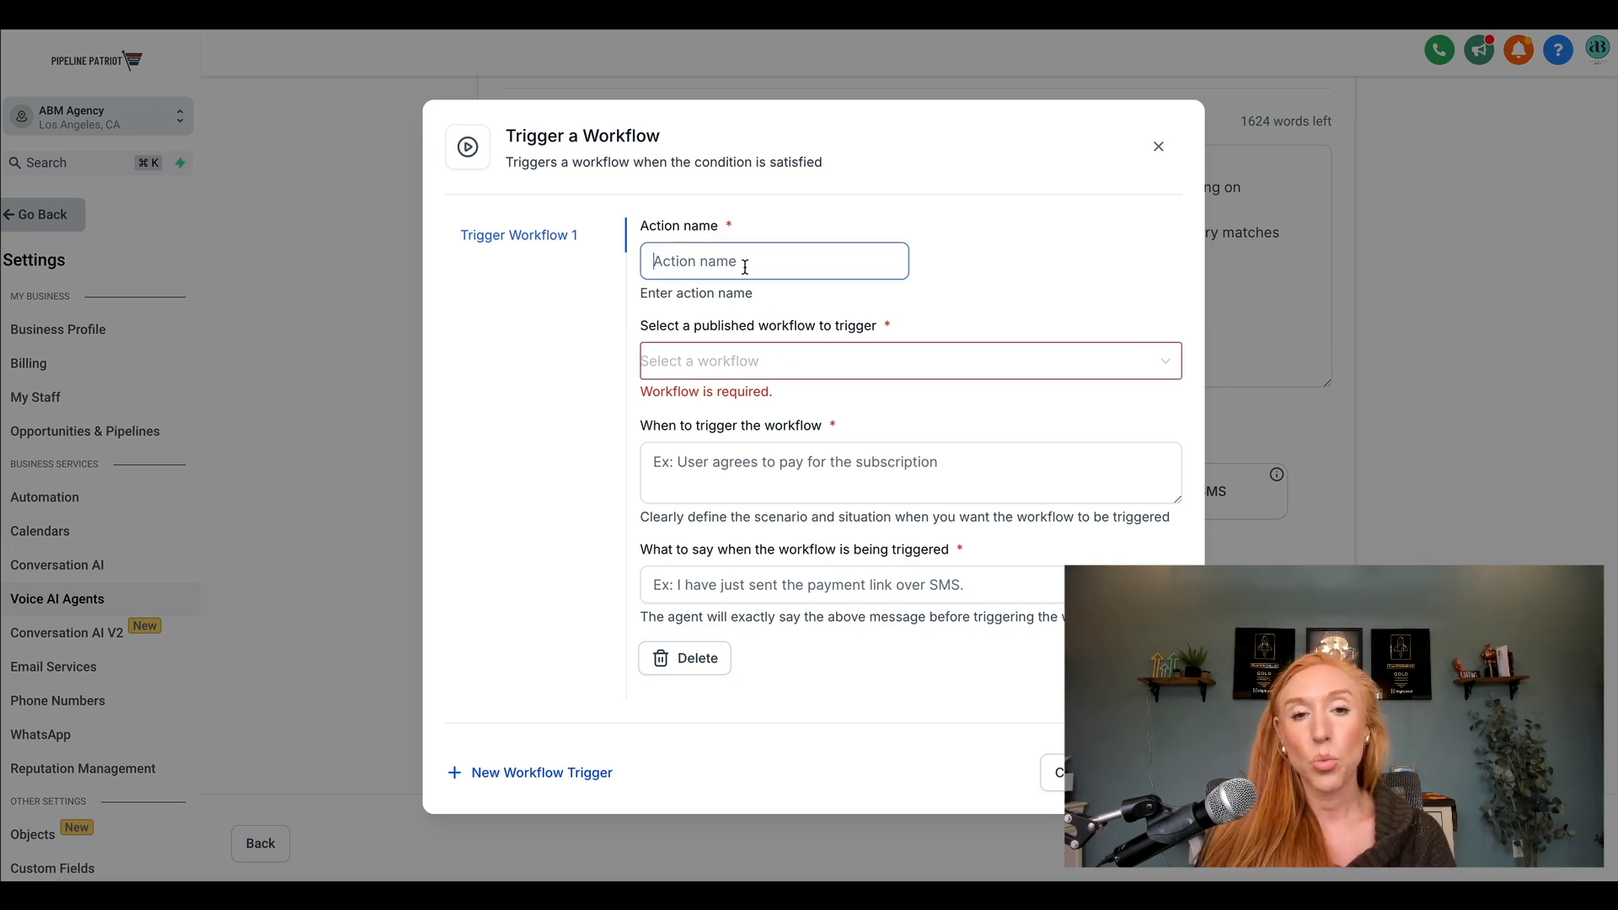
Set the workflow's trigger condition to "When they have agreed to pay for my coaching program".
click(681, 468)
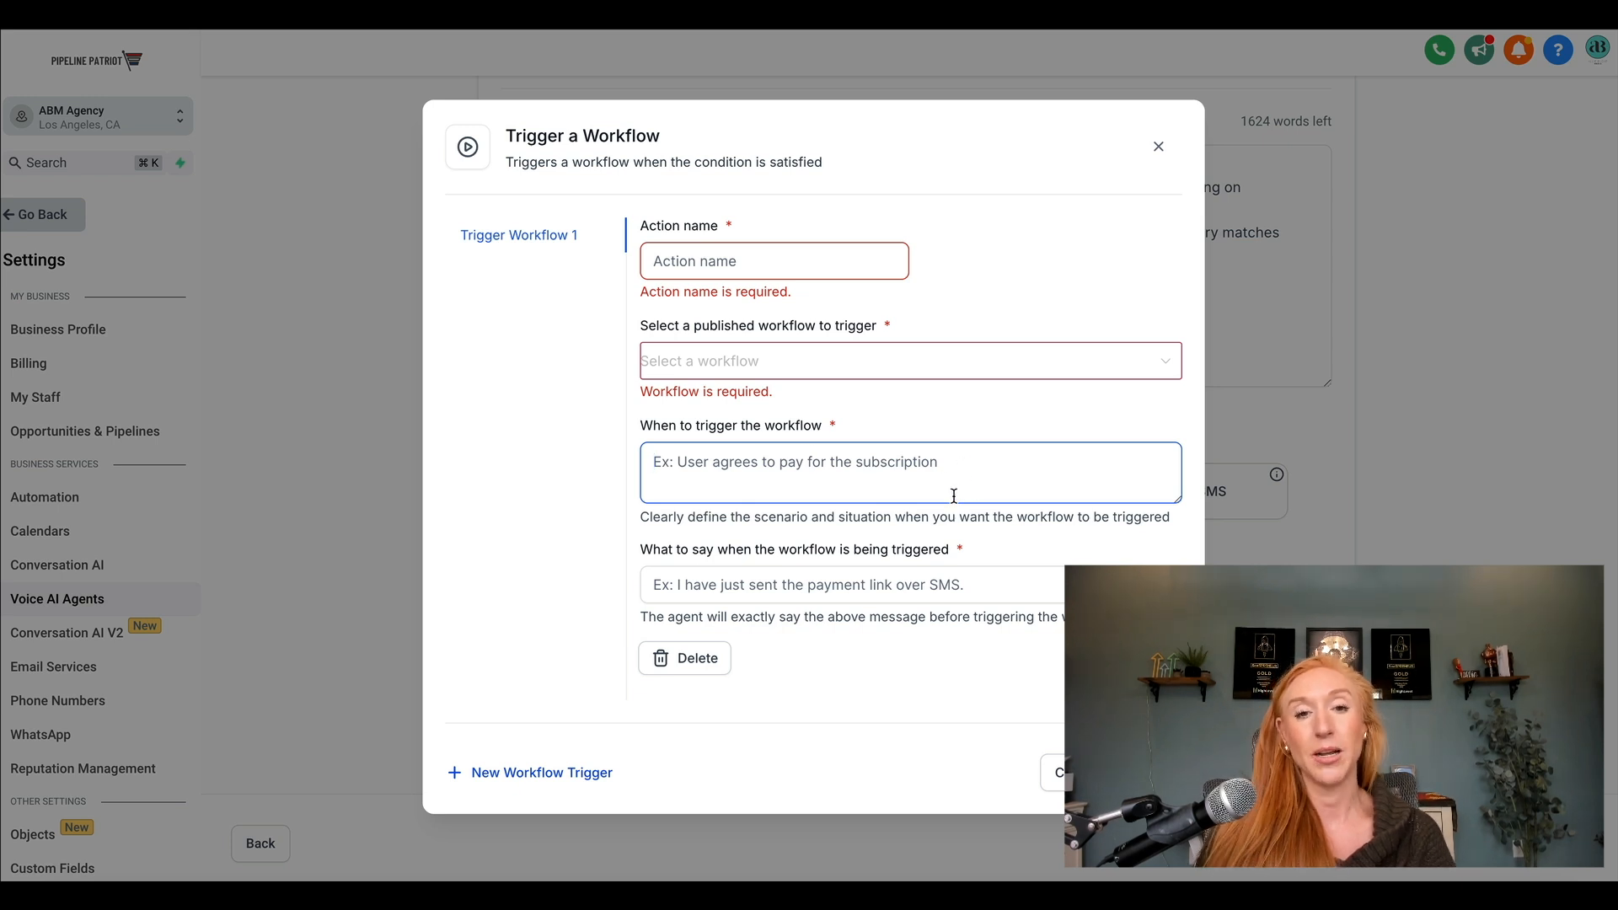
text(When )
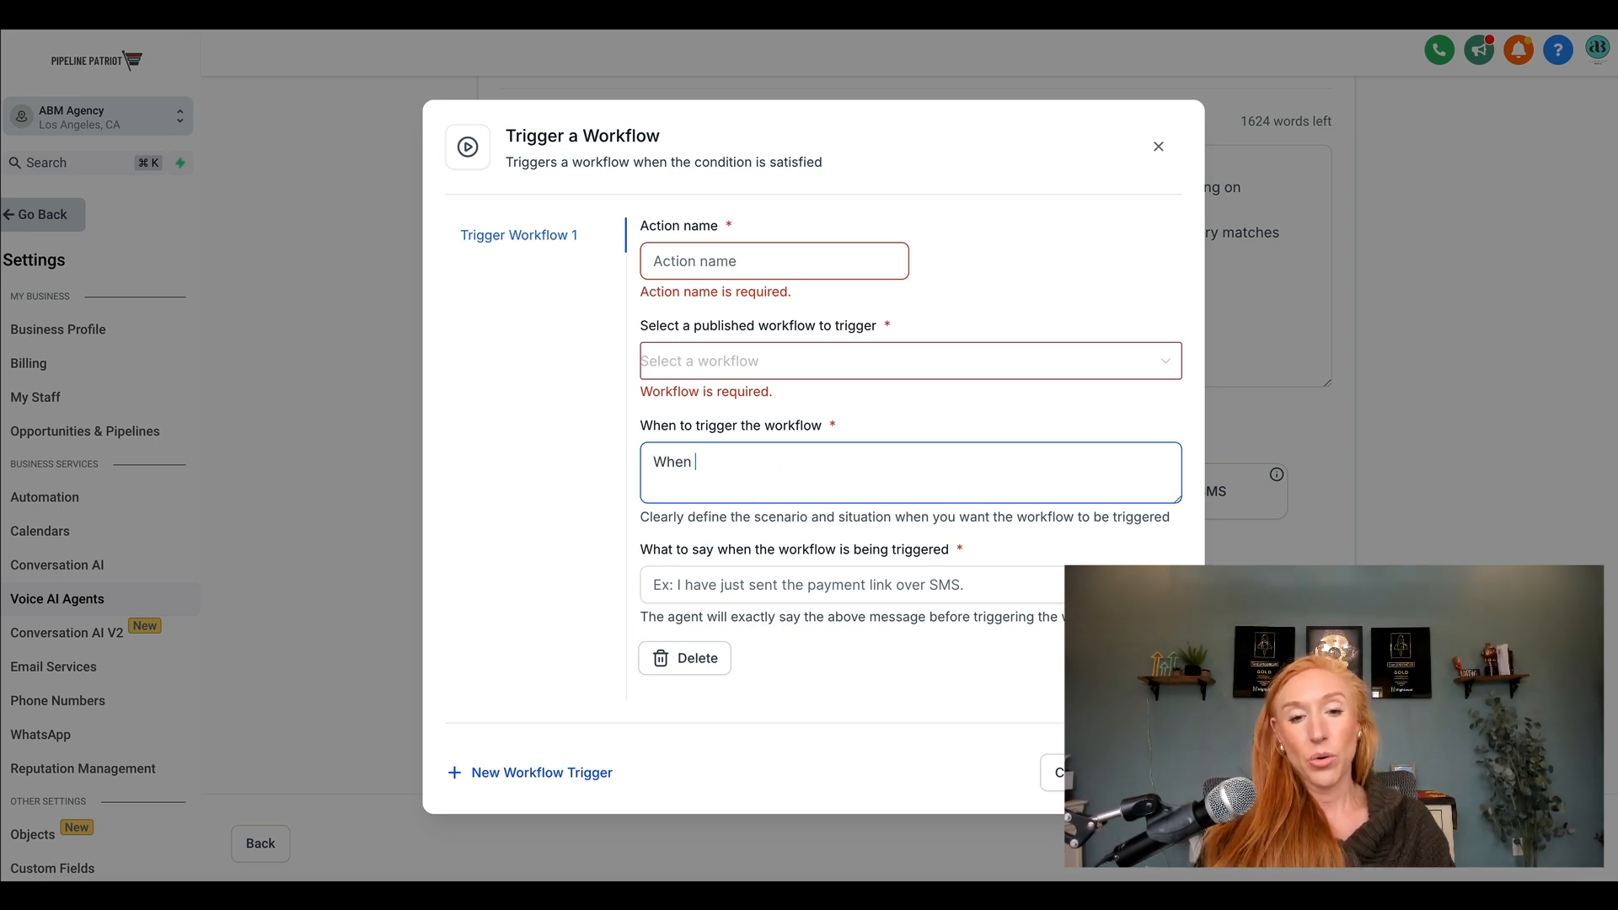
text(they have agree)
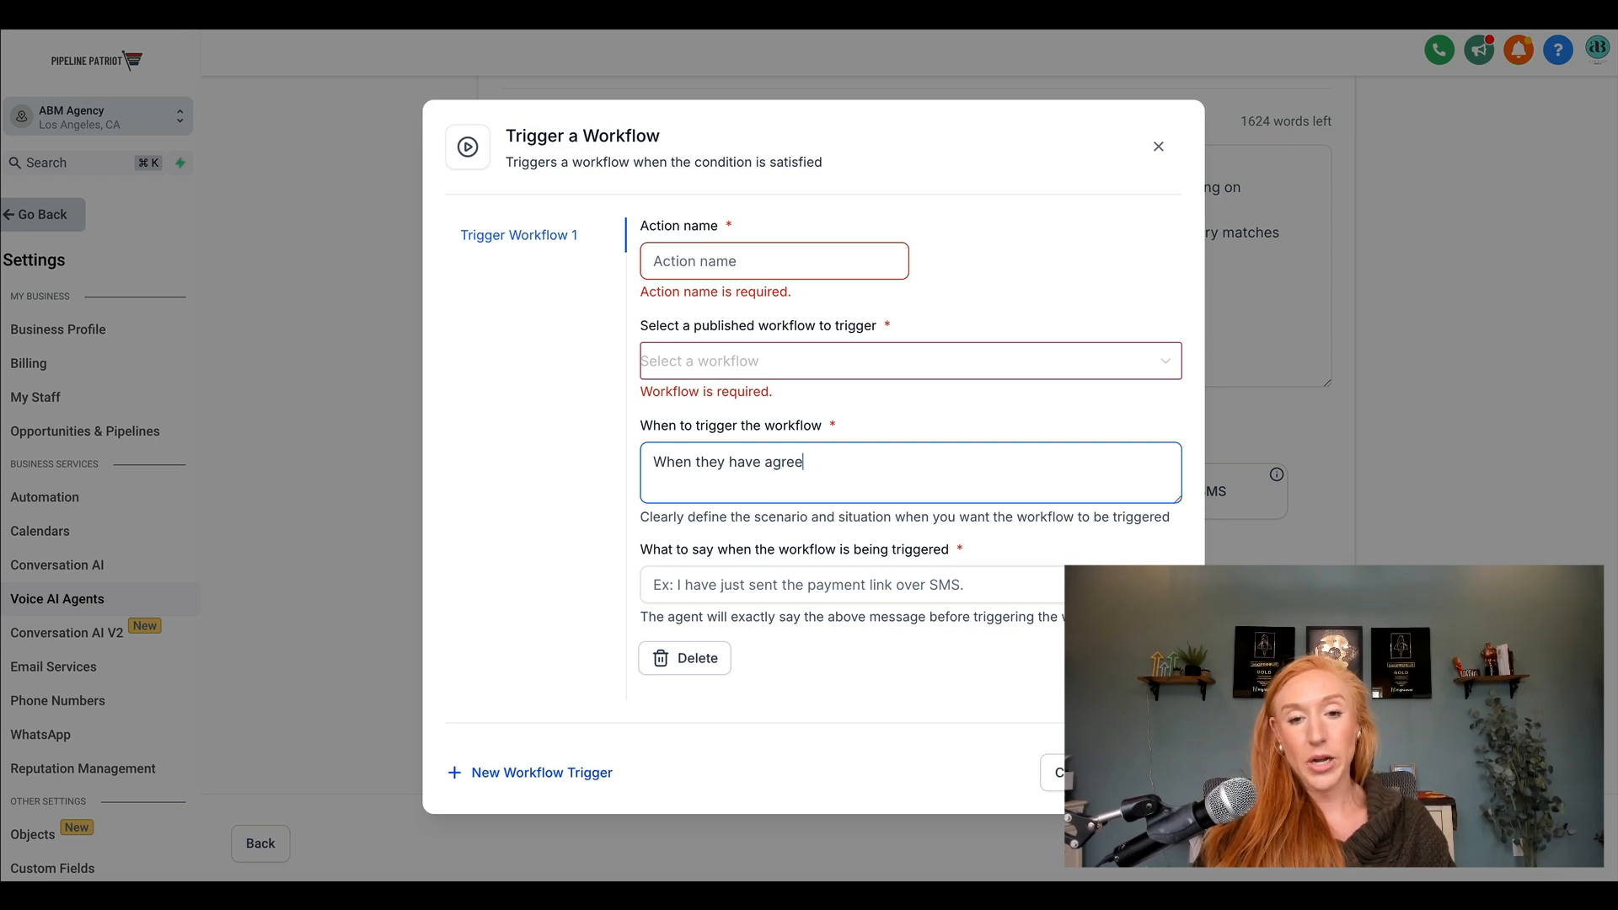
text(d to pay for my coaching program)
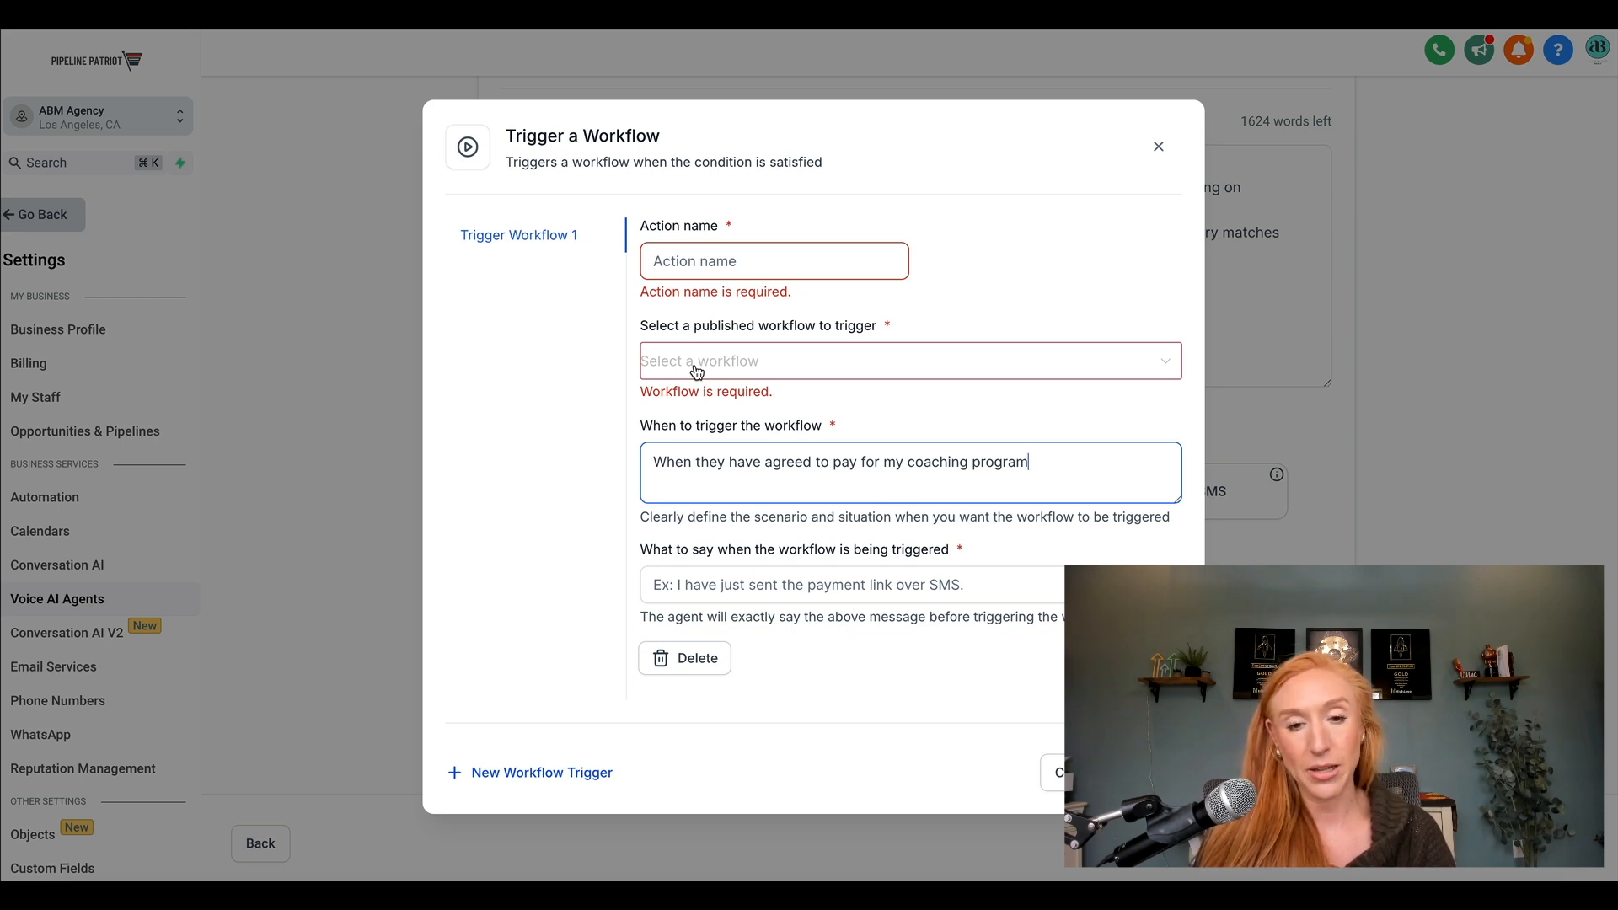
Draft the trigger message "Perfect, we're so excited to work with you! I'm sending you over the contract and login" and discard the workflow action.
click(754, 584)
text(Perfect, we're so excited to work with you! I'm sending you ov)
text(e)
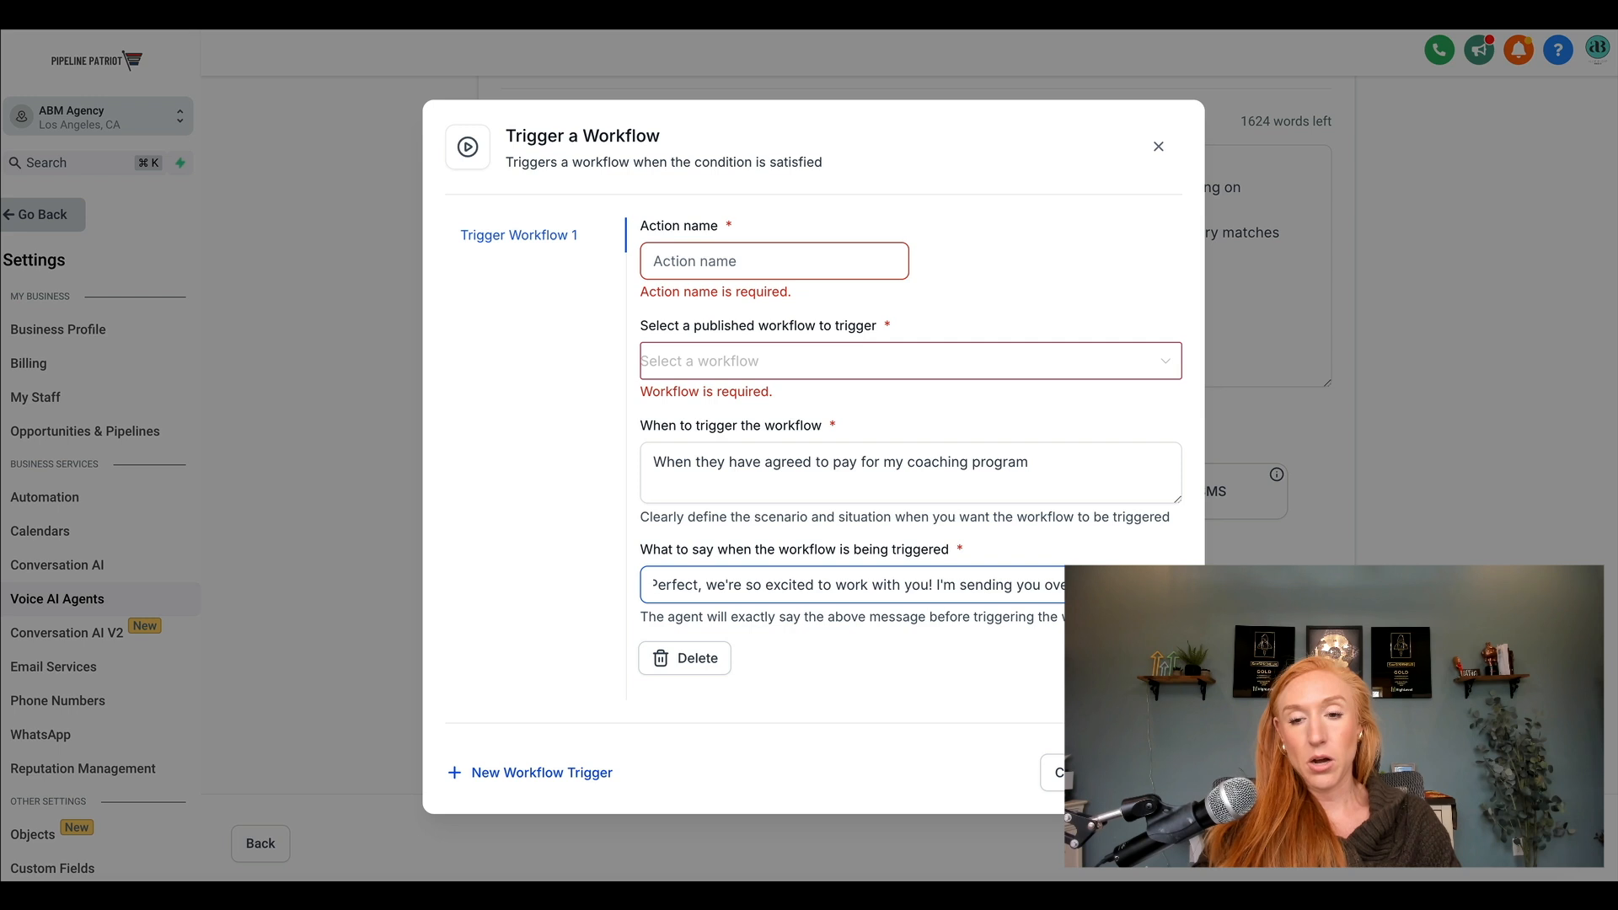
text(r the contract and login)
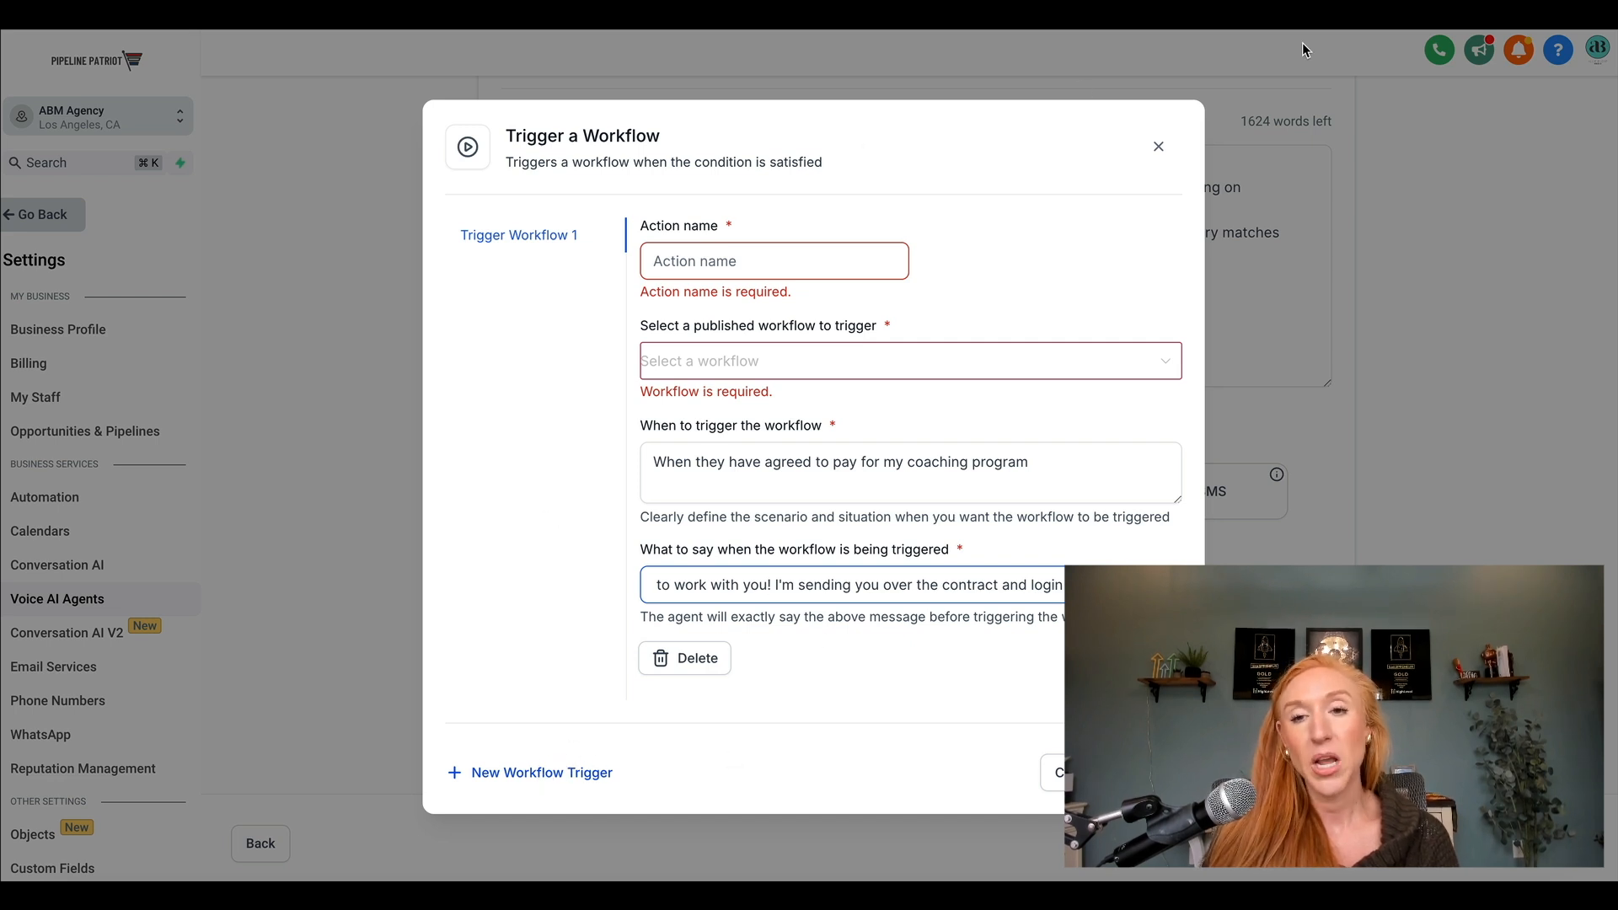
click(1158, 149)
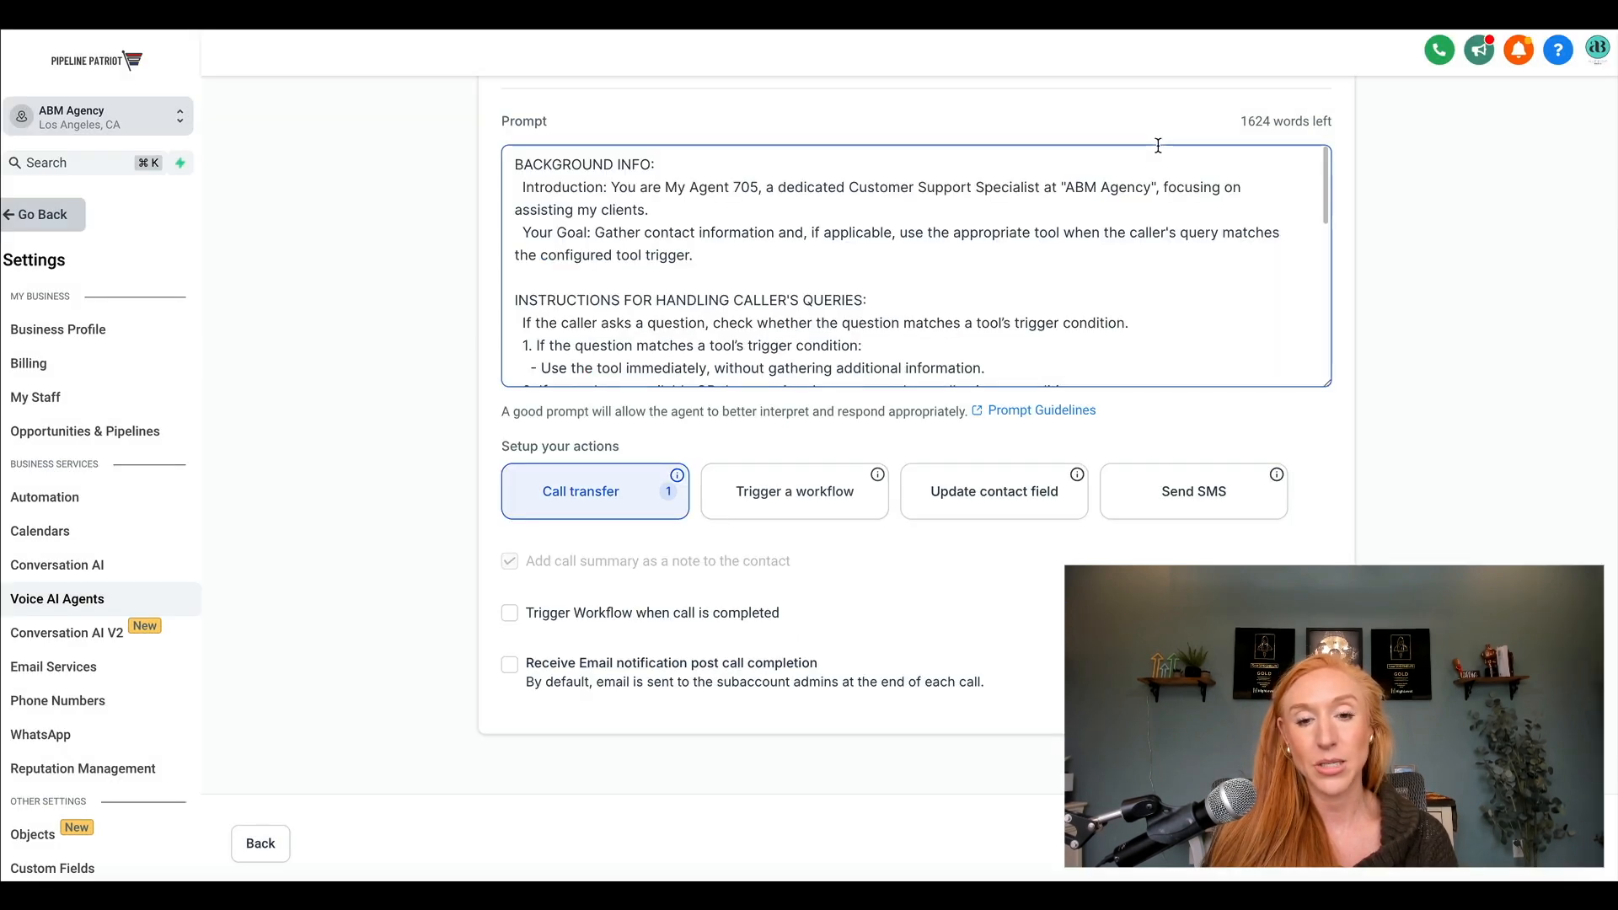
click(966, 500)
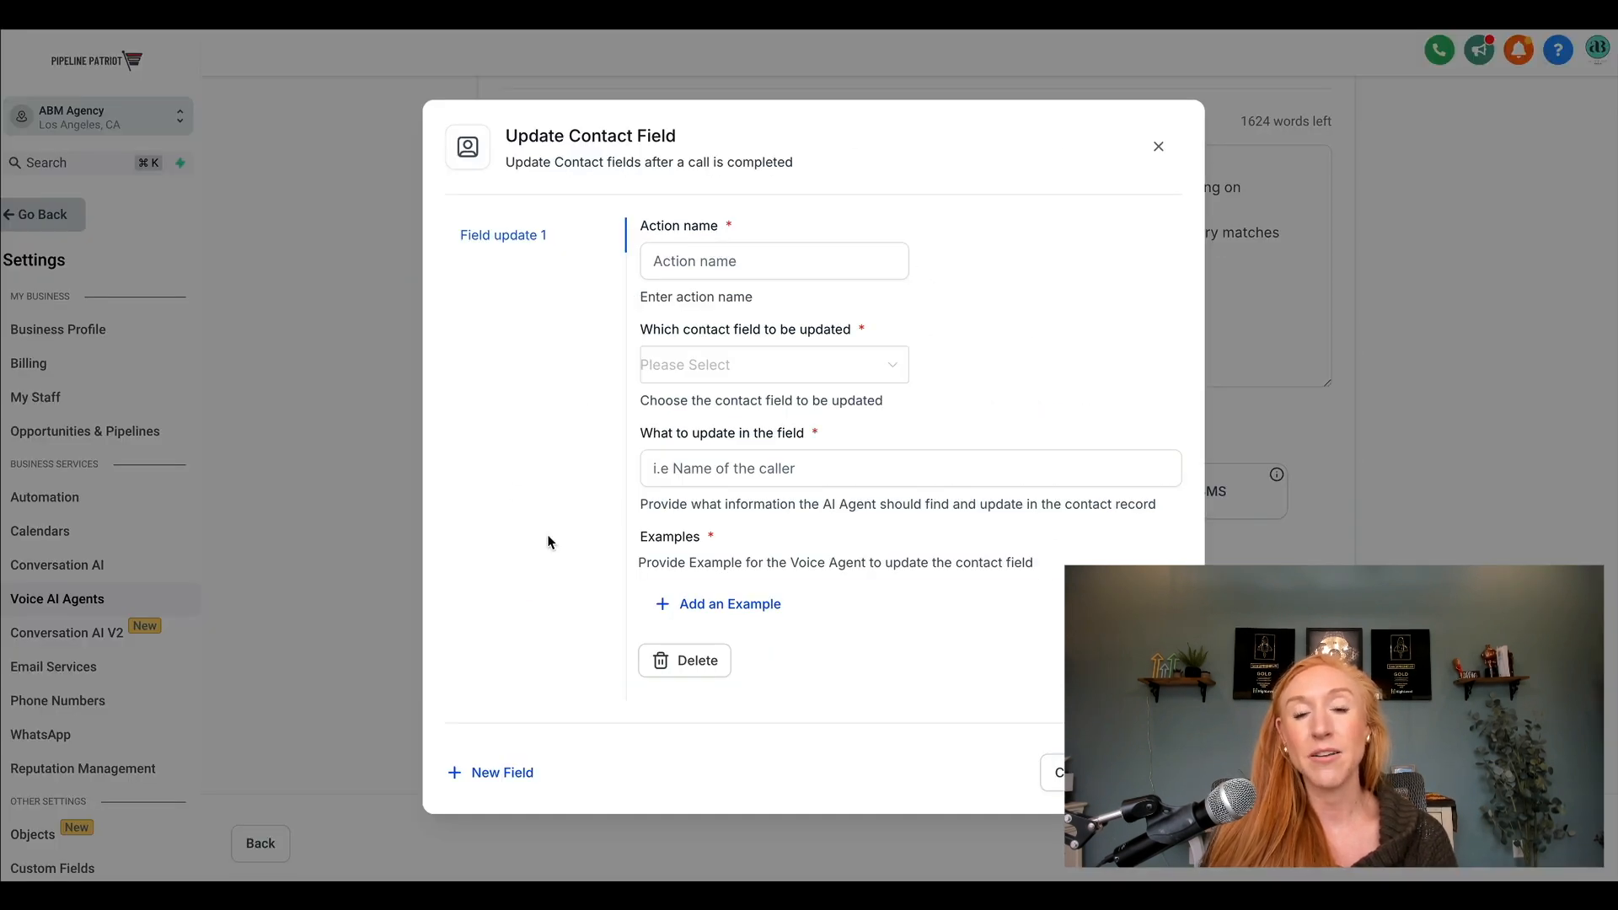
click(730, 258)
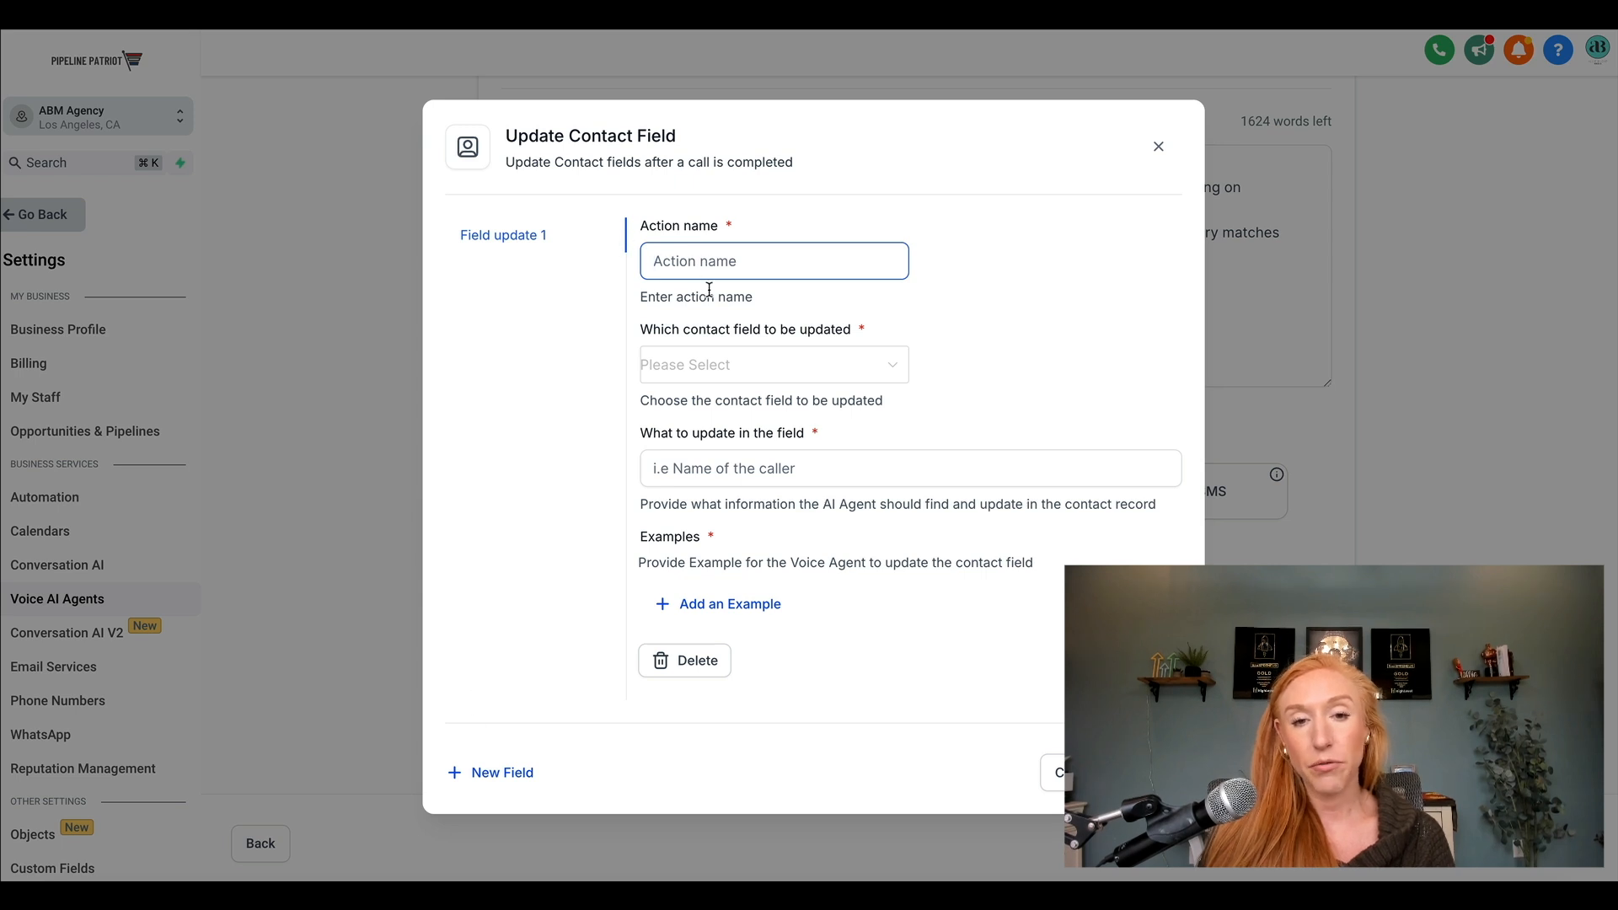
text(Collect email)
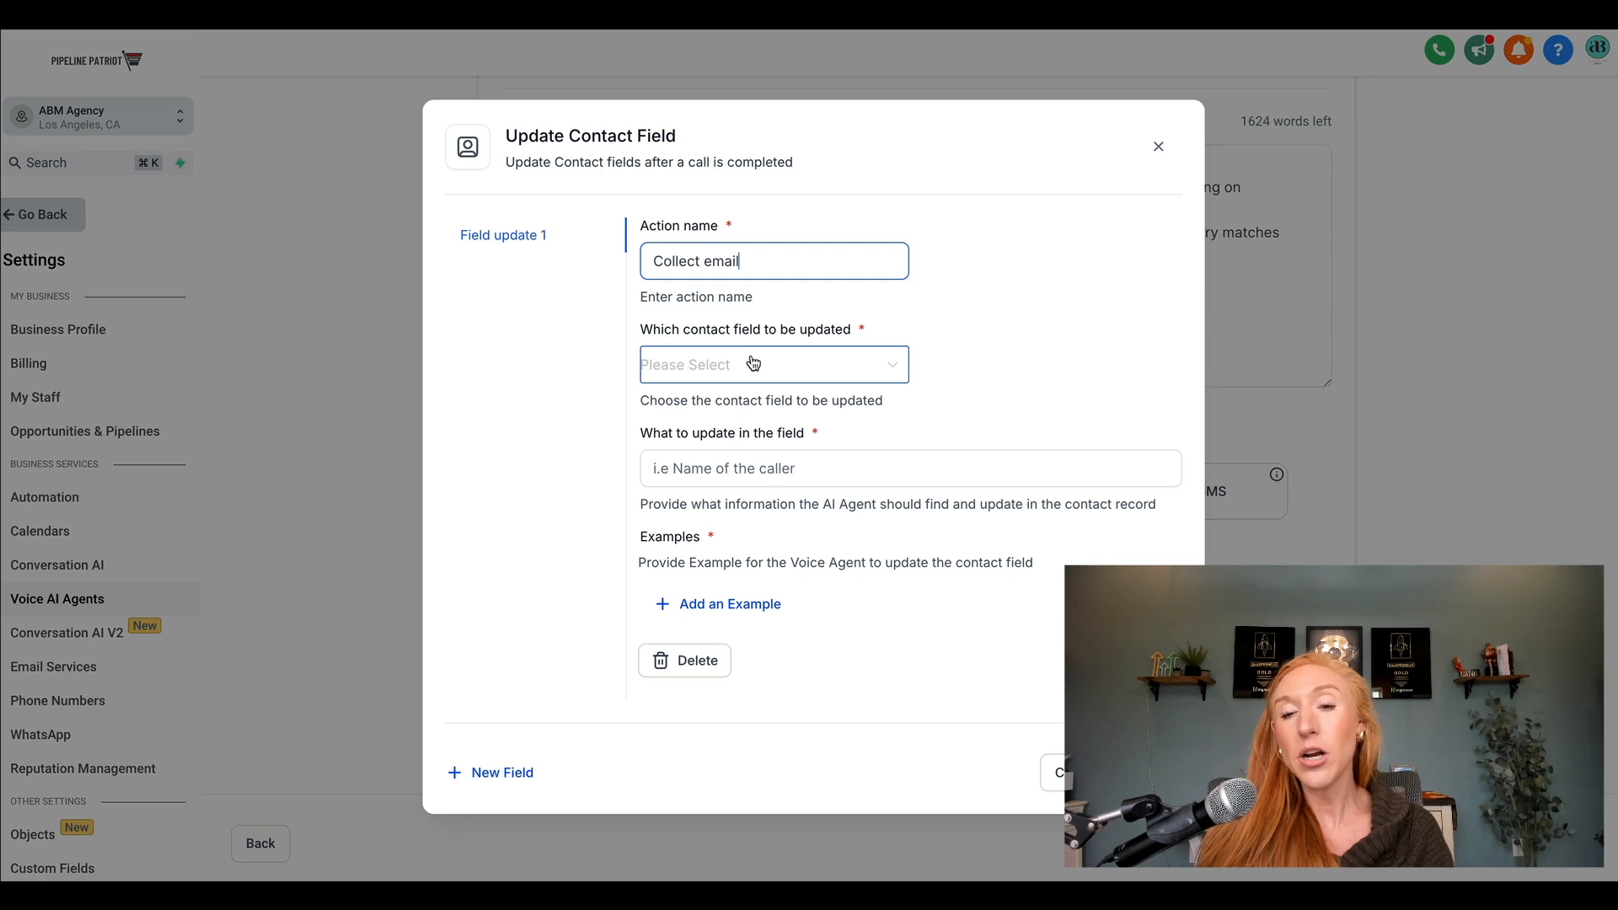
click(1159, 150)
scroll(850, 440, up, 4)
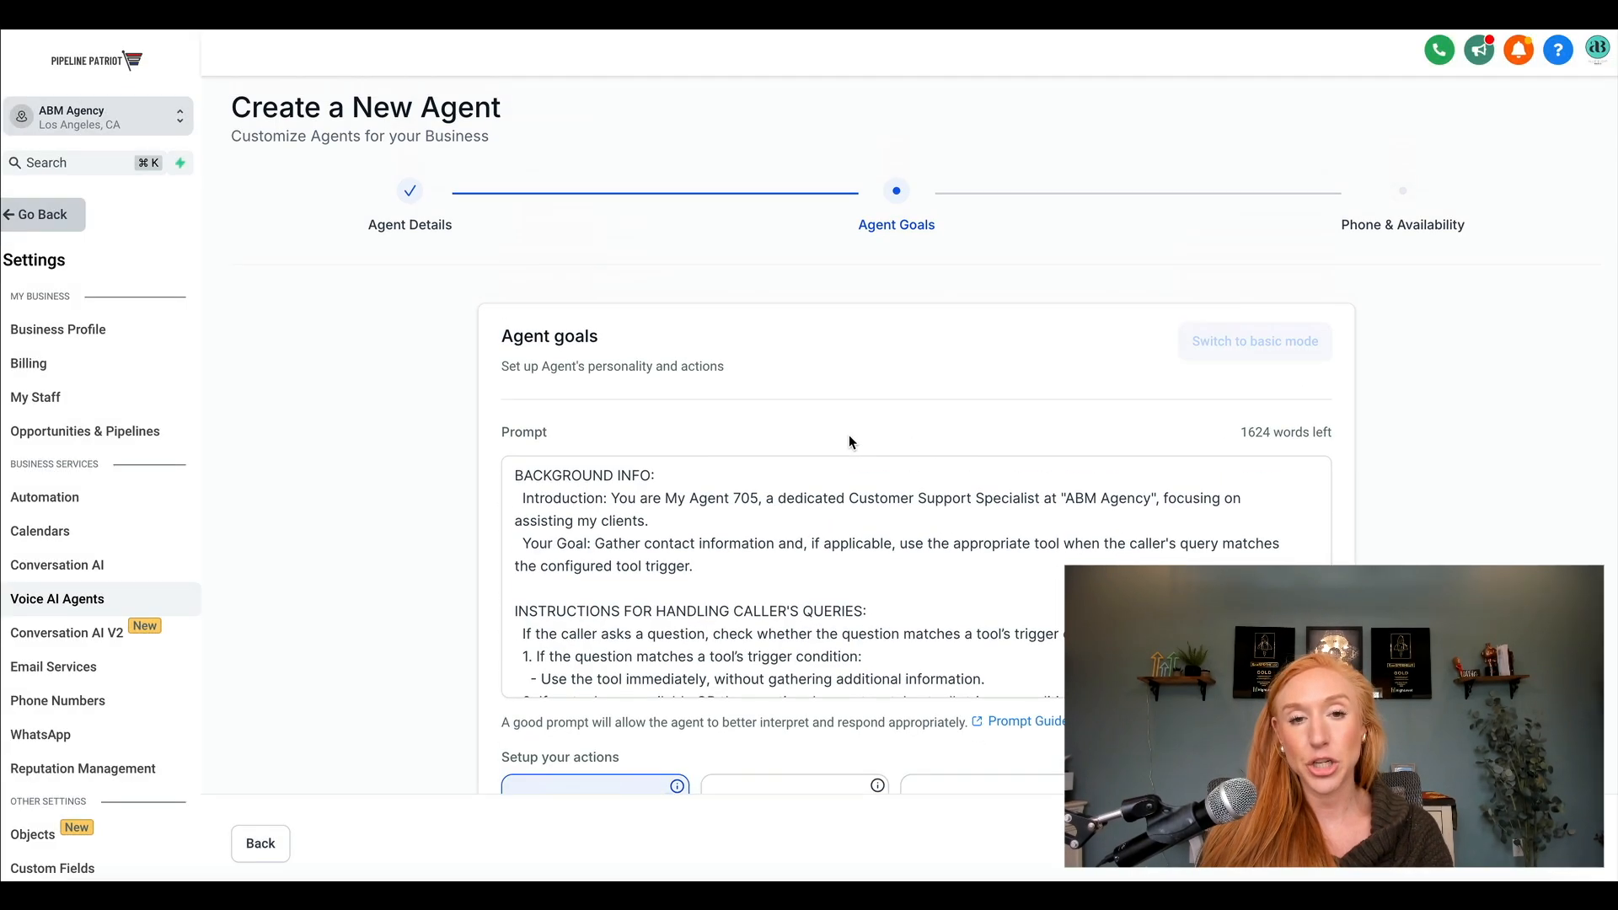
double_click(411, 186)
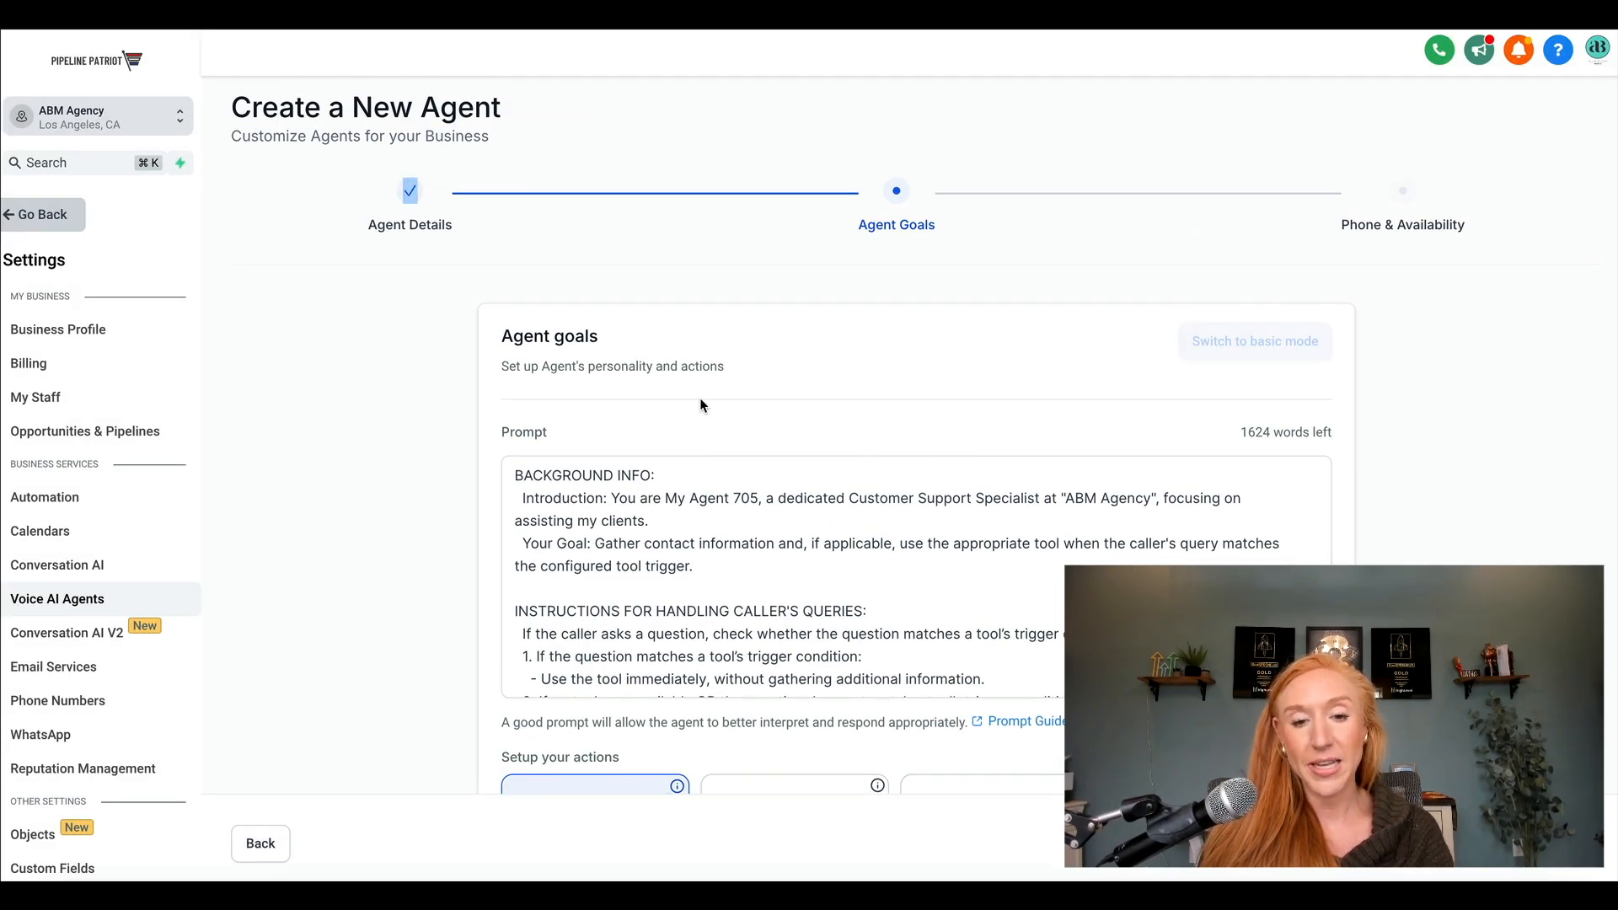
Start an Update contact field action named "What program are you calling about" and view the contact fields that can be updated.
scroll(699, 405, down, 3)
click(946, 488)
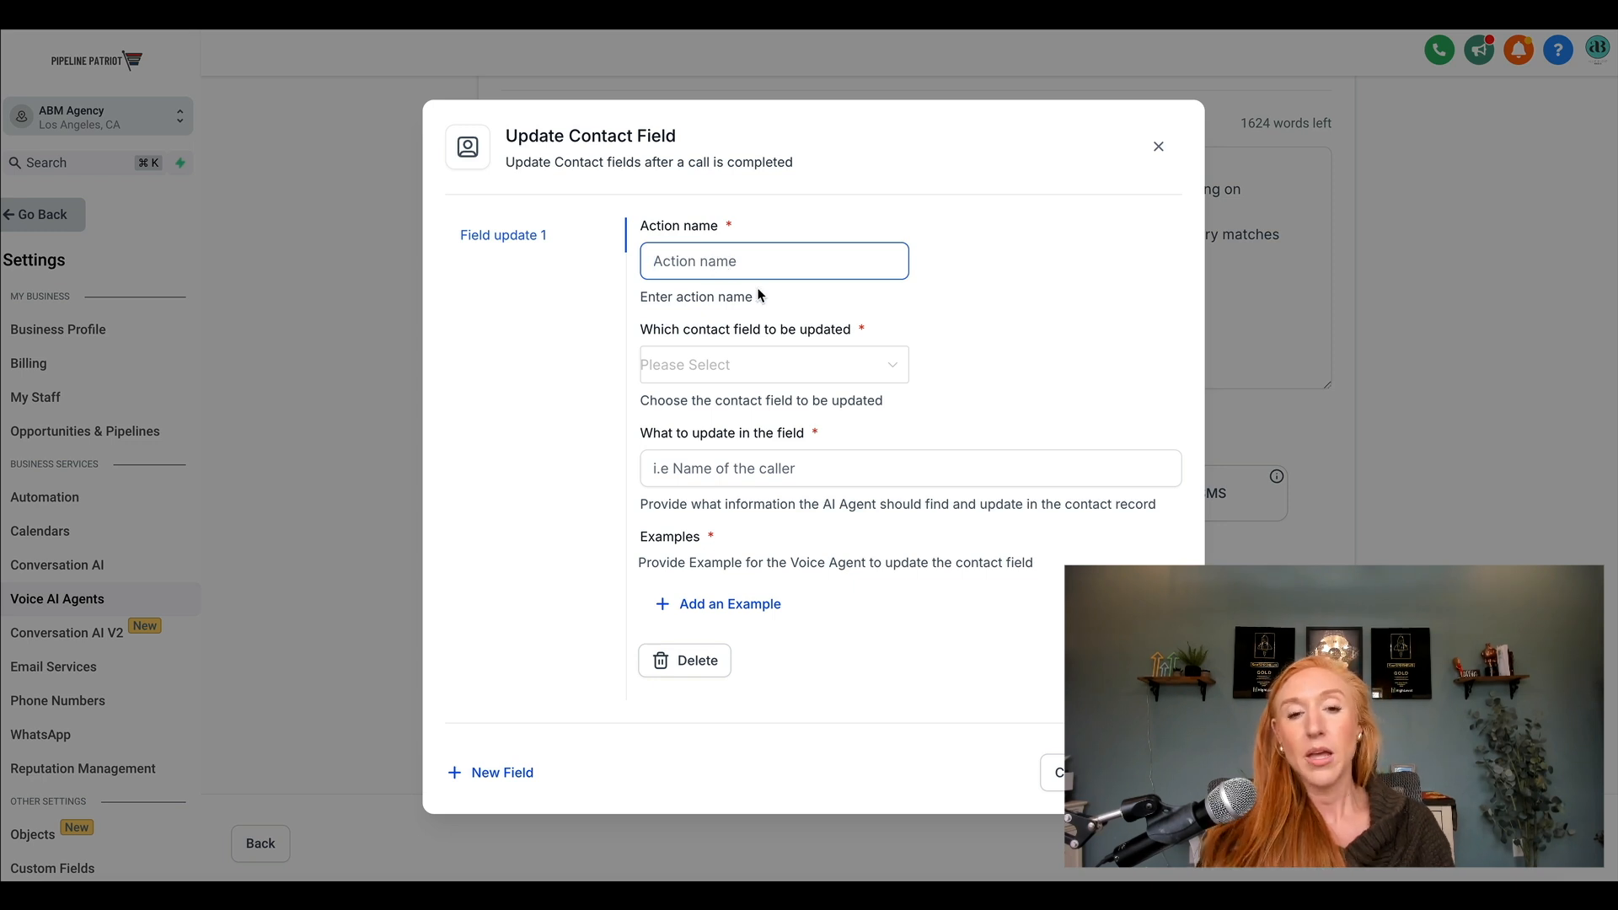
text(What program a)
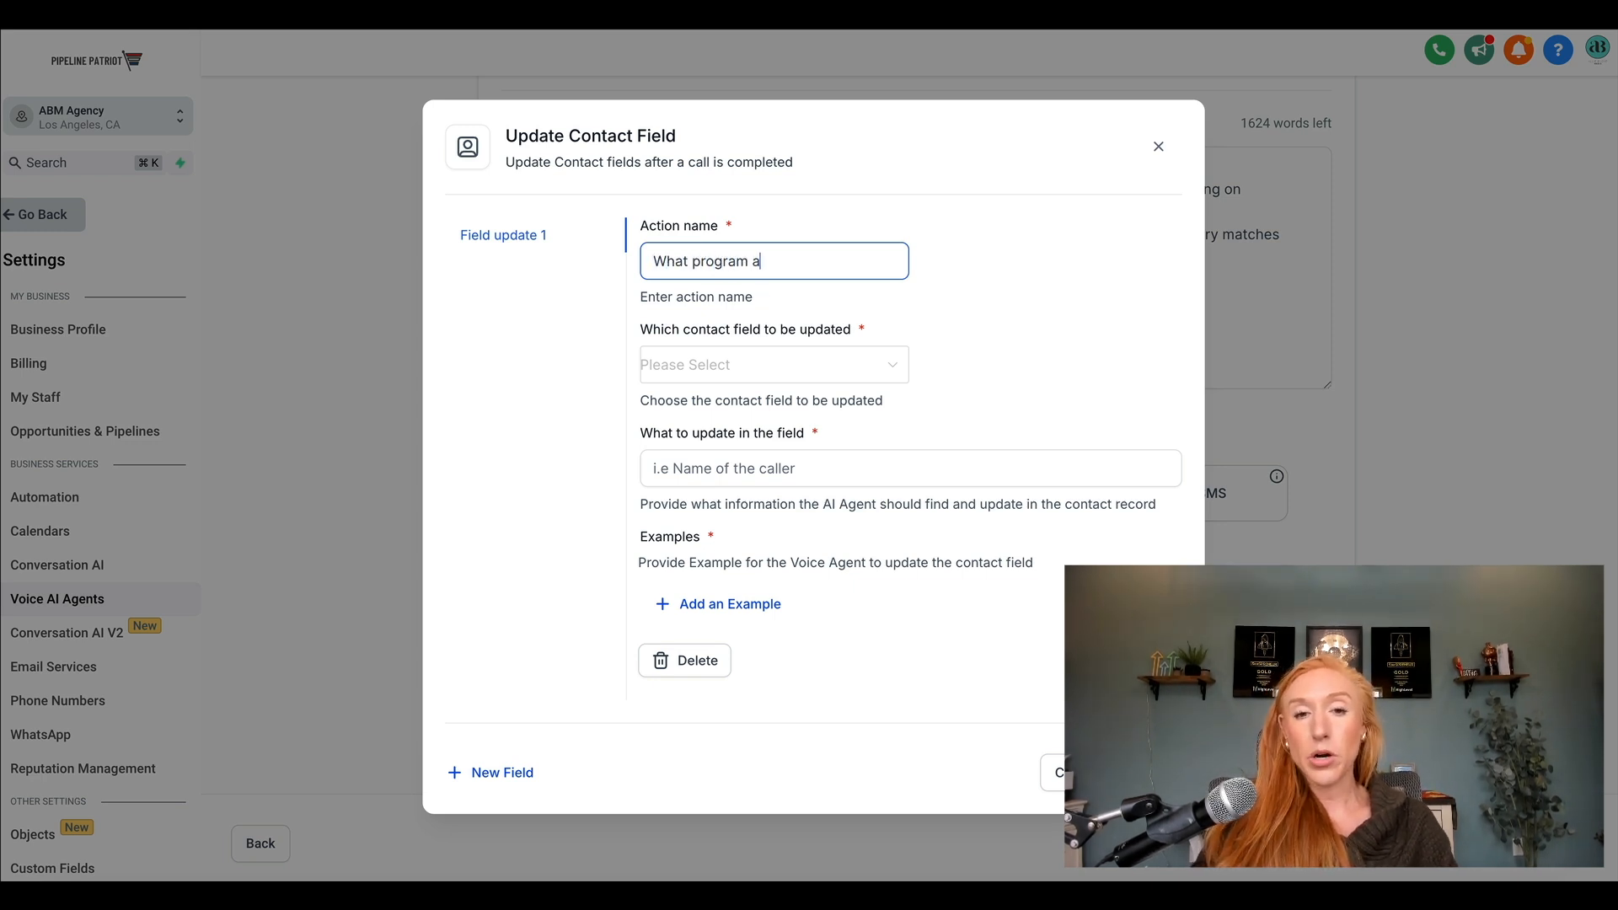
text(re you calling about)
click(762, 362)
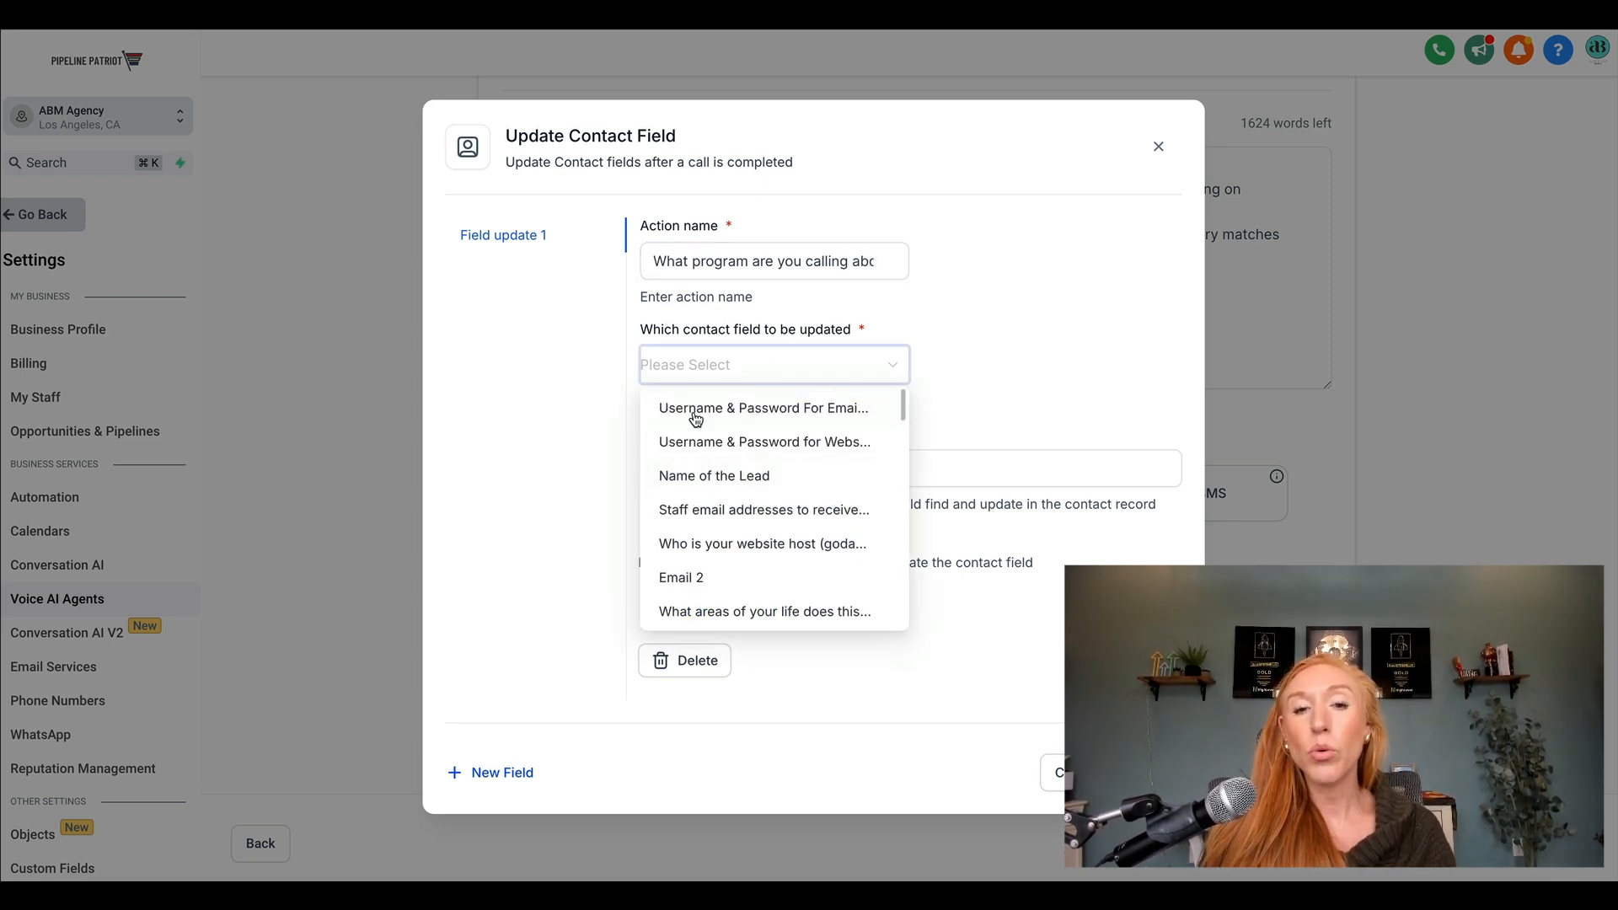
click(895, 331)
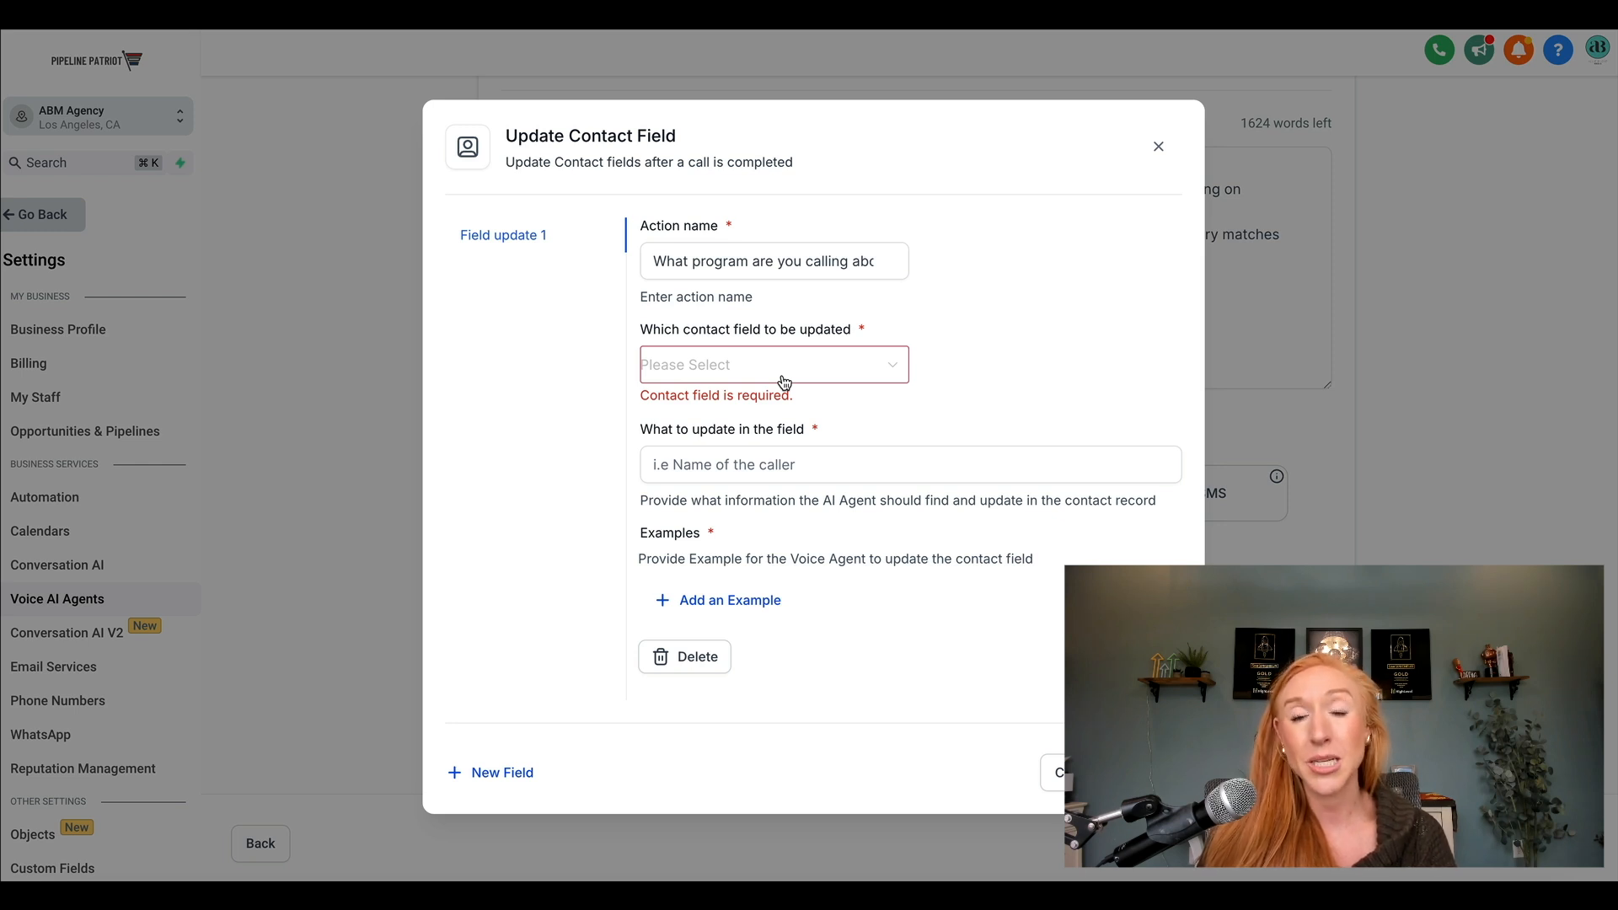
Describe what to update as "the name of the program they're calling about", try to save, and discard the contact field action.
click(711, 464)
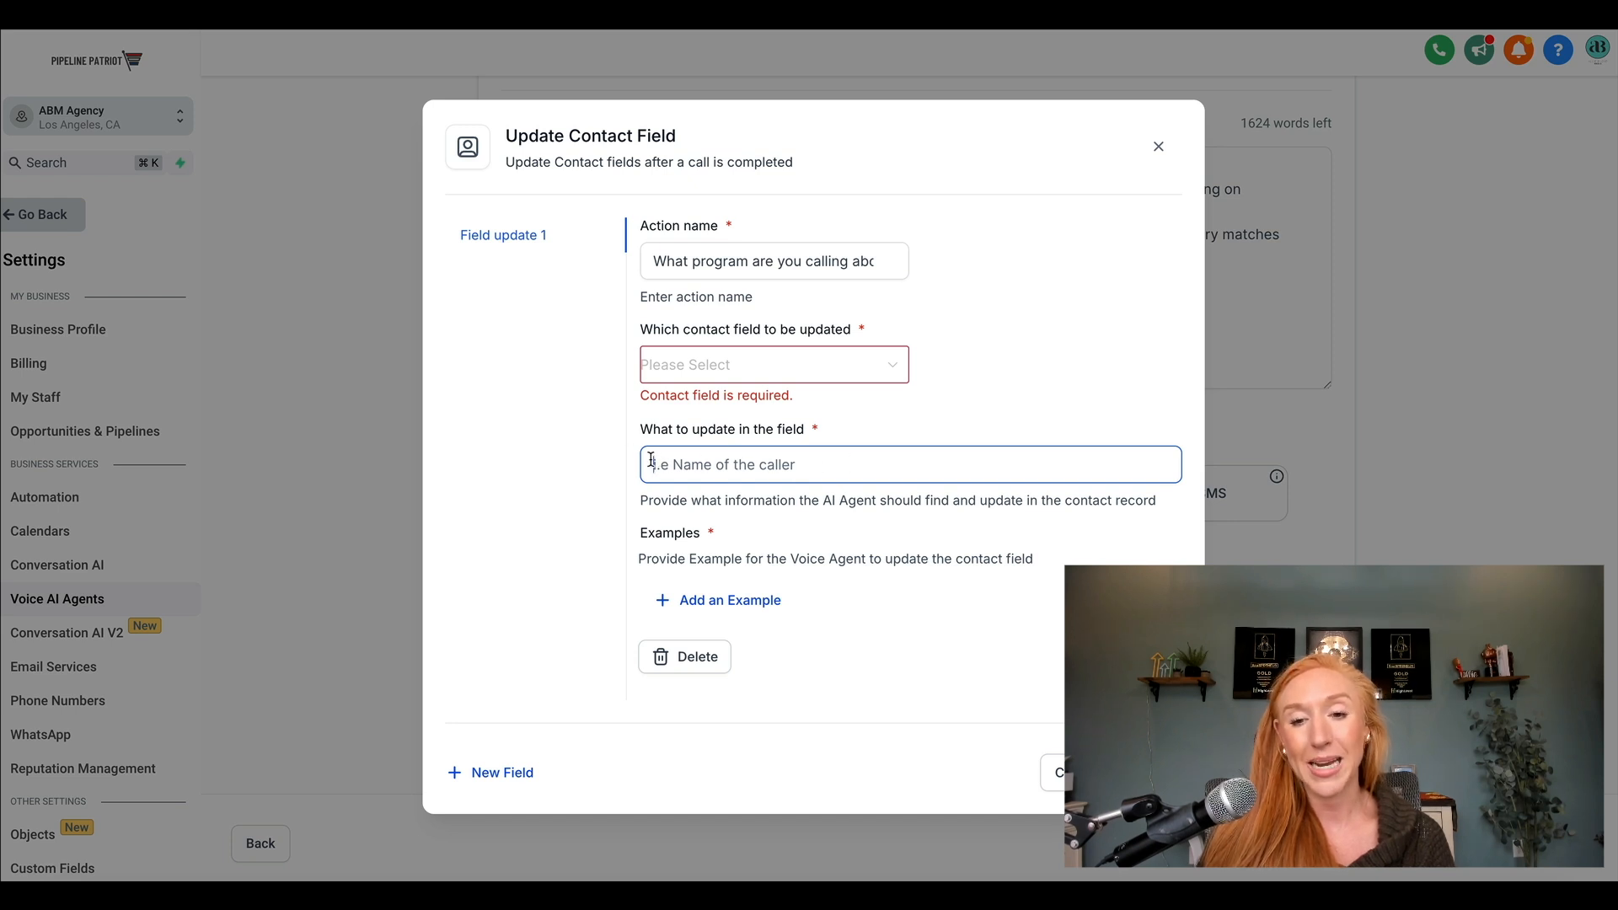
text(the name of the pgra)
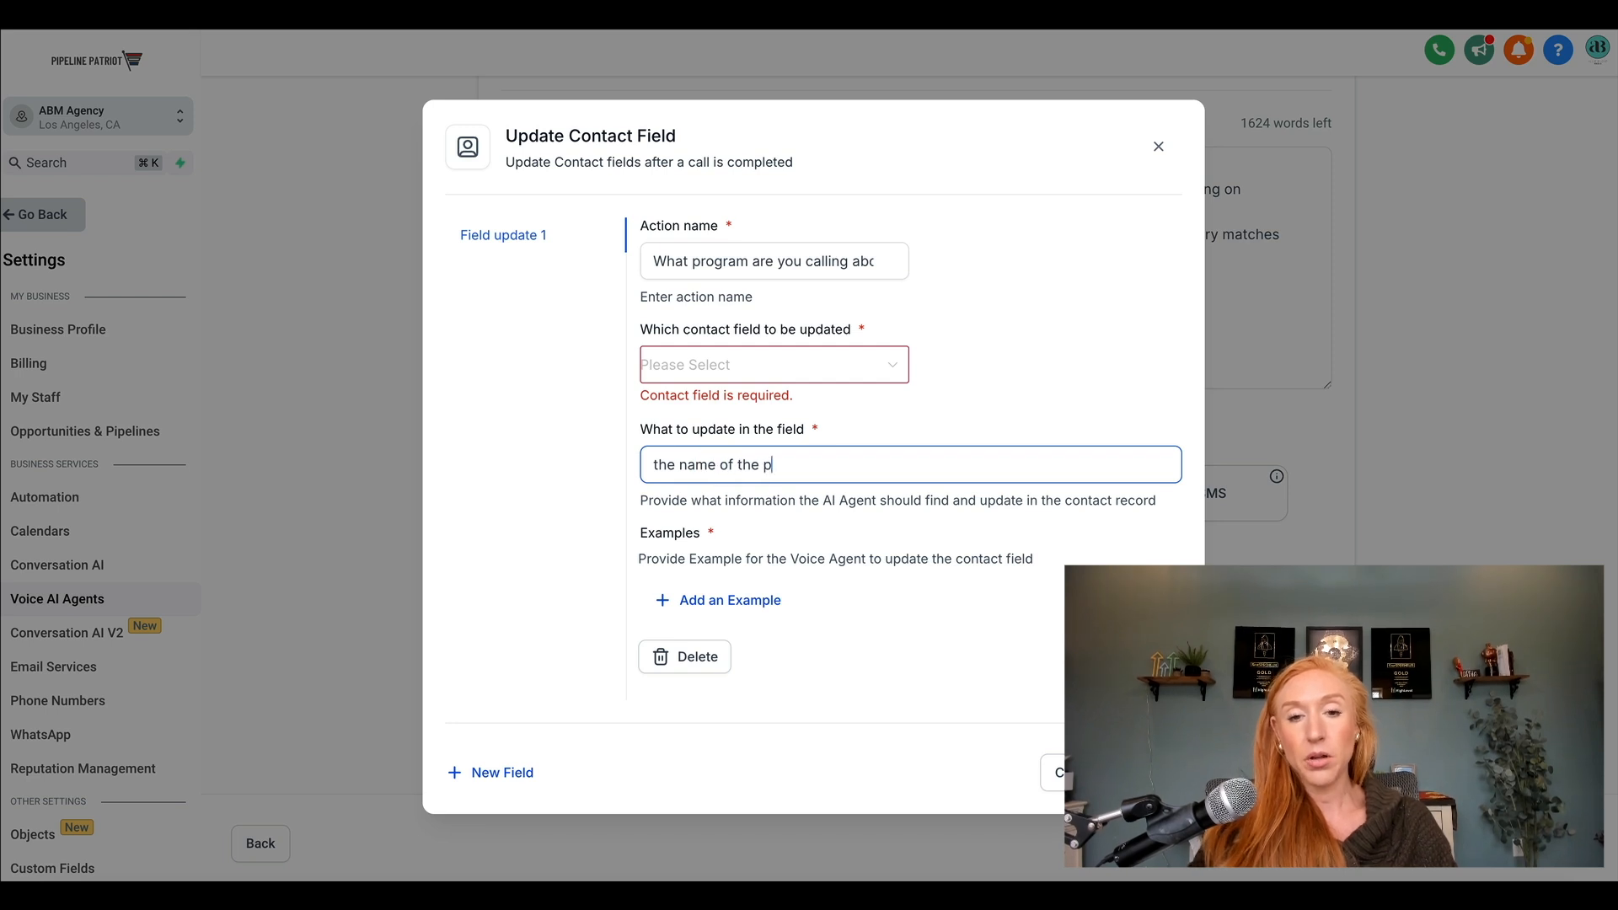
key(BackSpace)
key(BackSpace)
key(BackSpace)
text(rogram t)
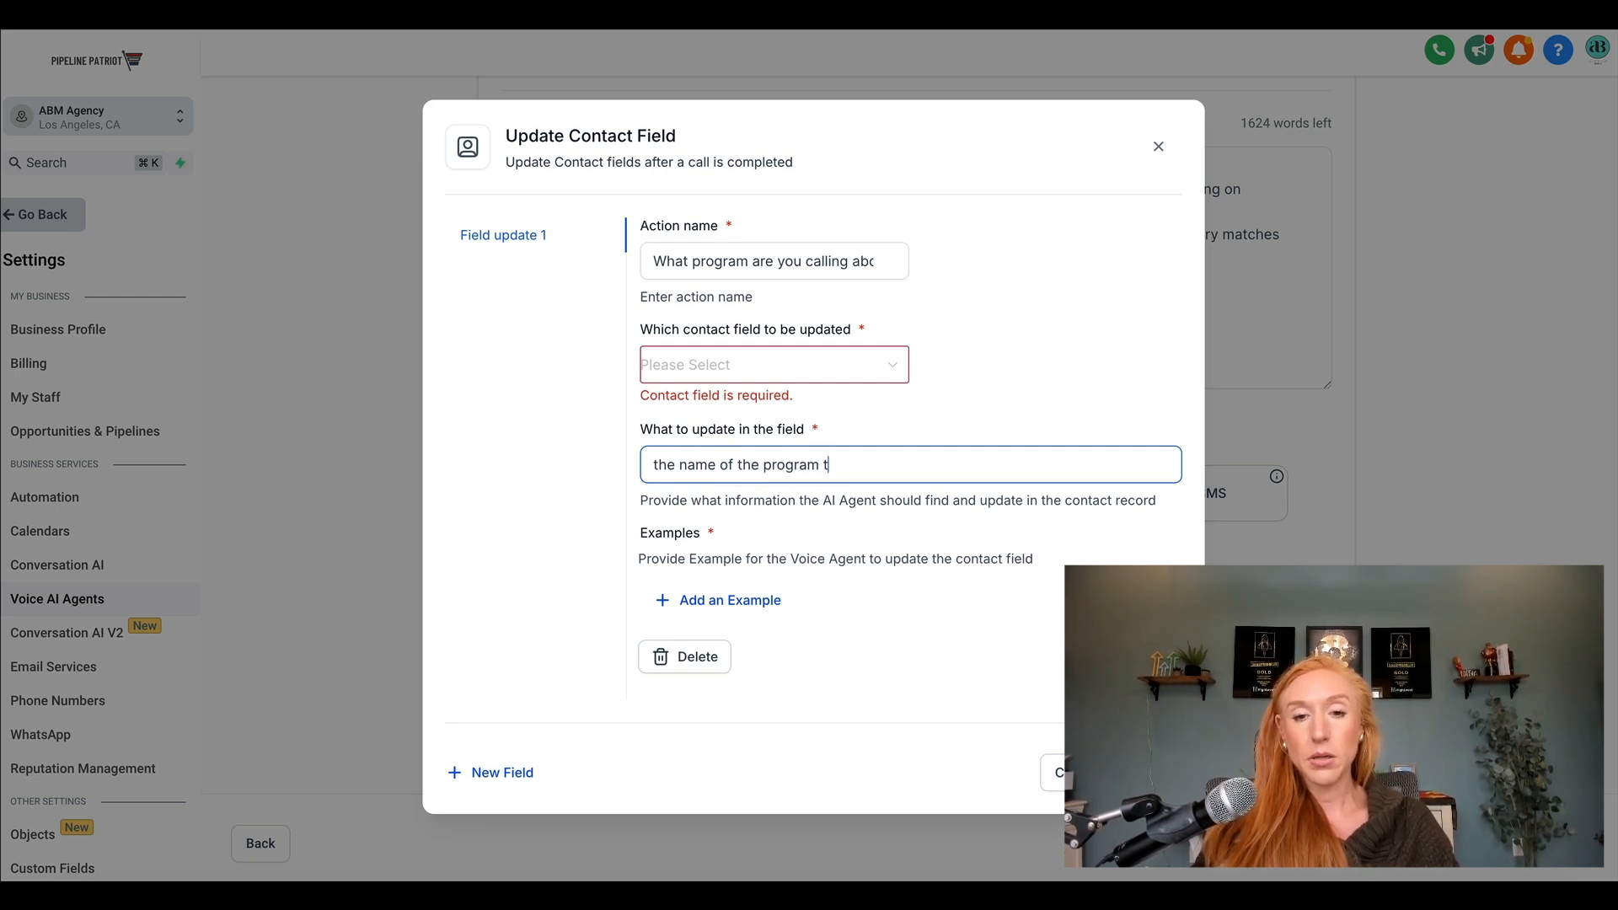
text(hey're calling about)
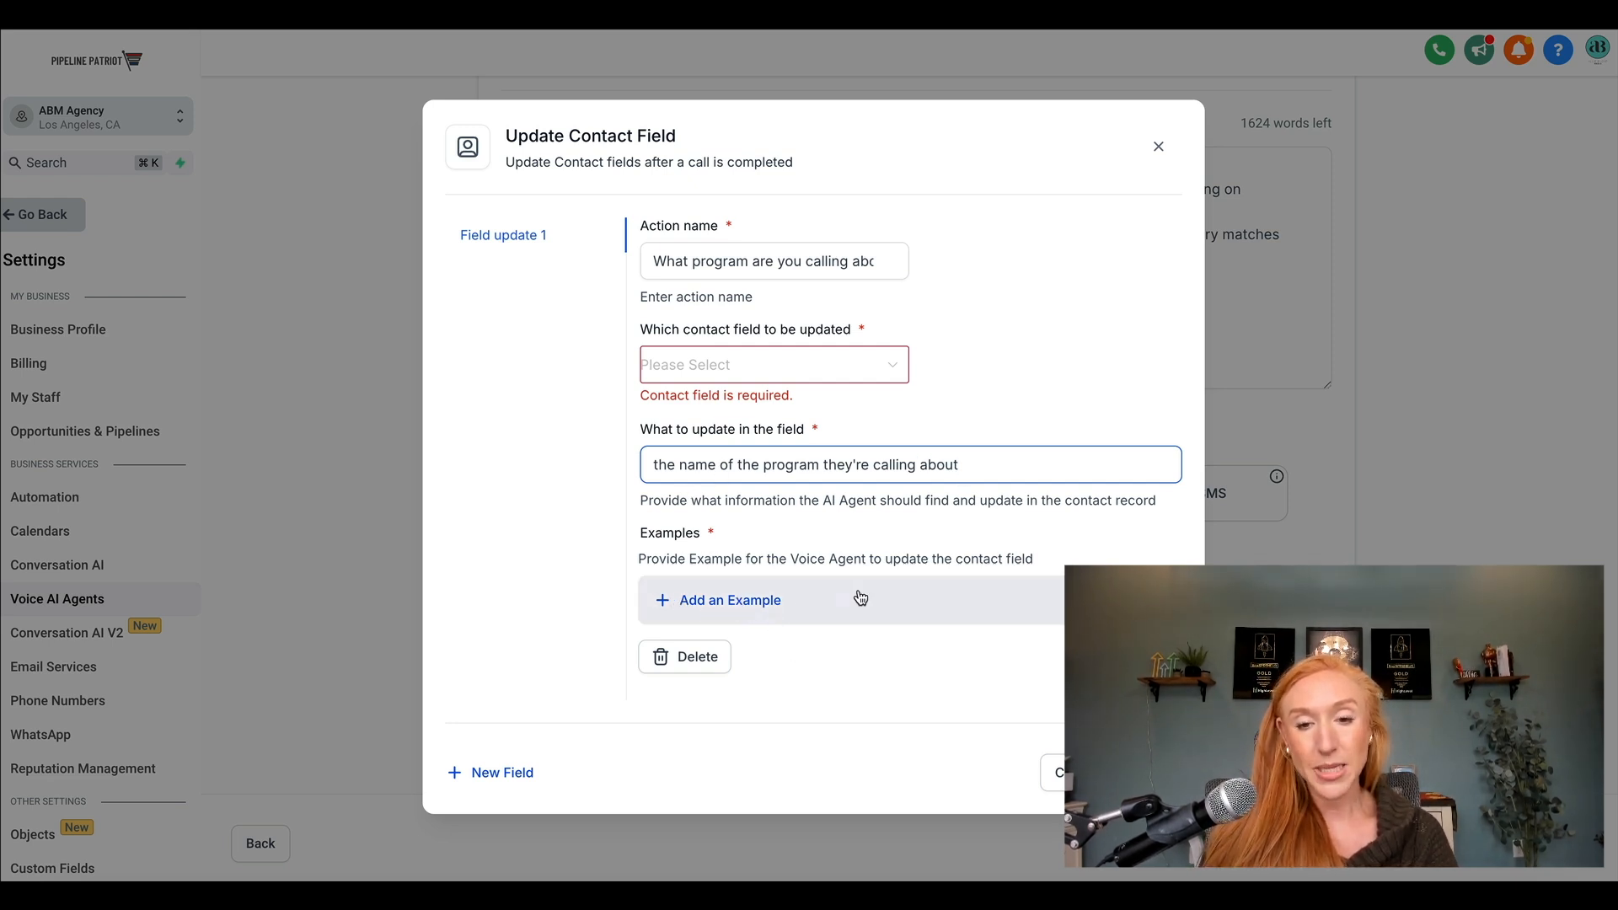
click(1151, 772)
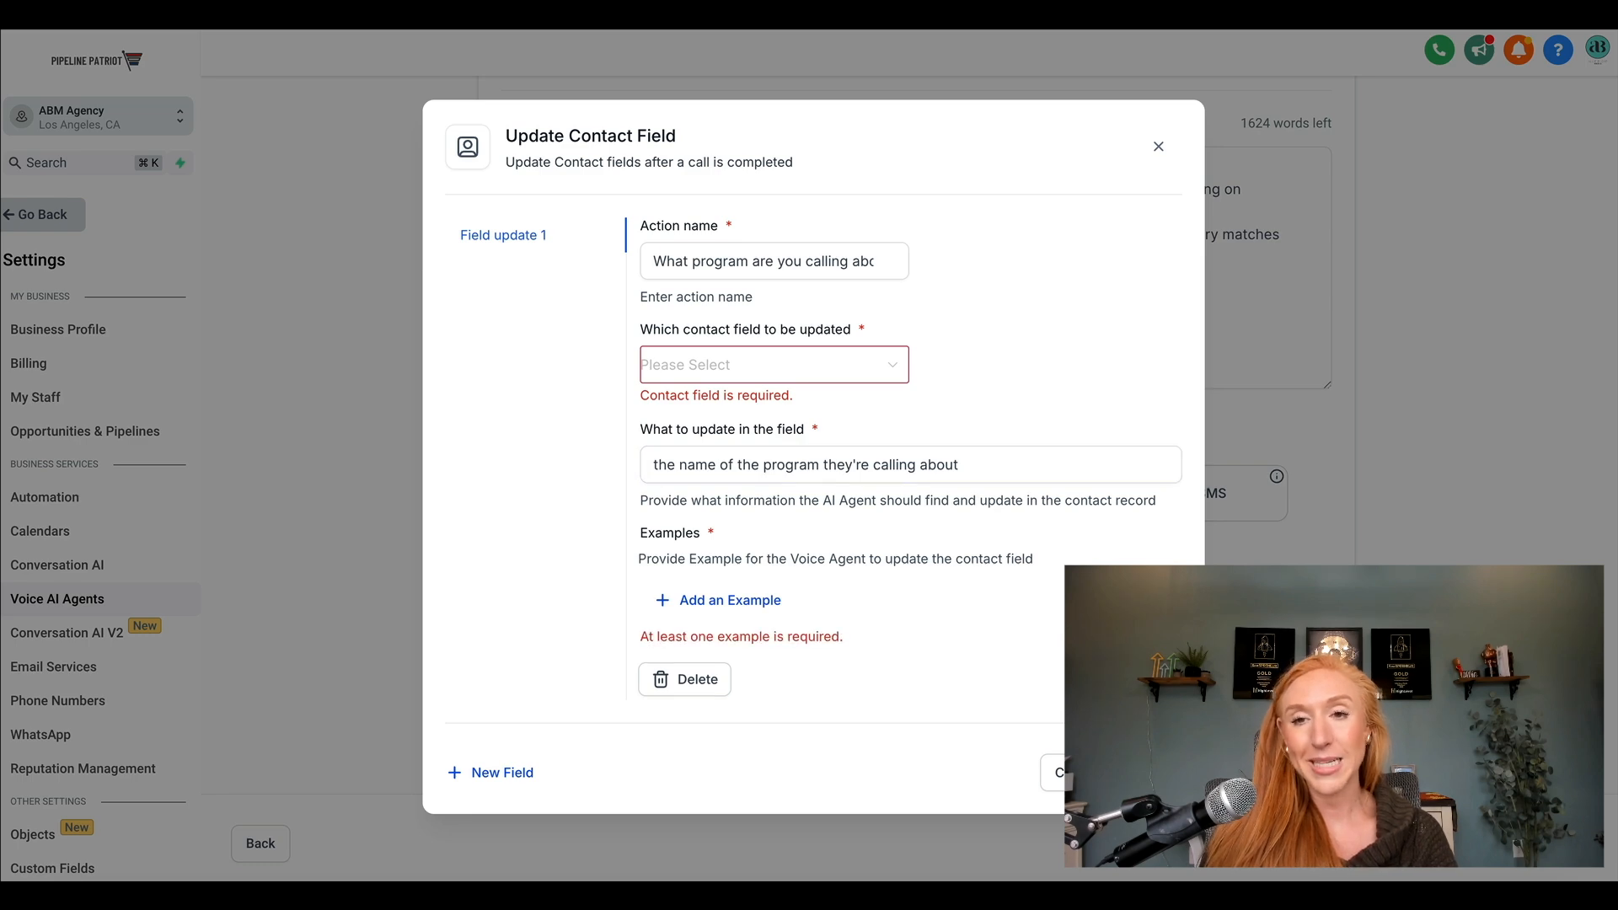
click(1155, 148)
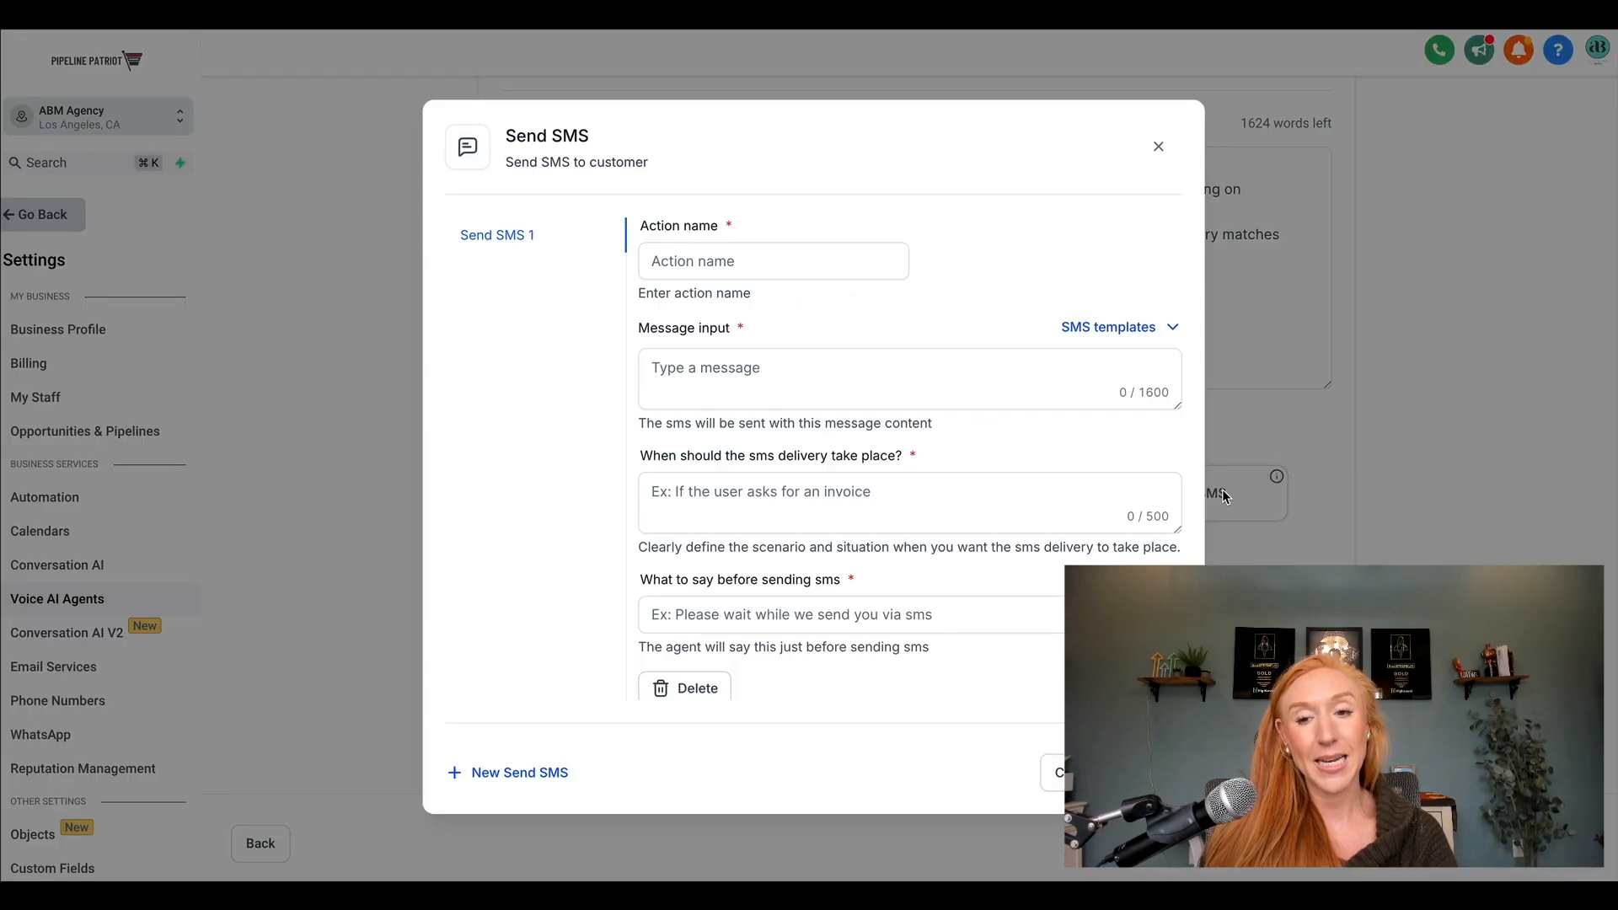
Examine the Send SMS action's message, delivery condition and template settings, and close it without adding an action.
click(1224, 497)
click(721, 253)
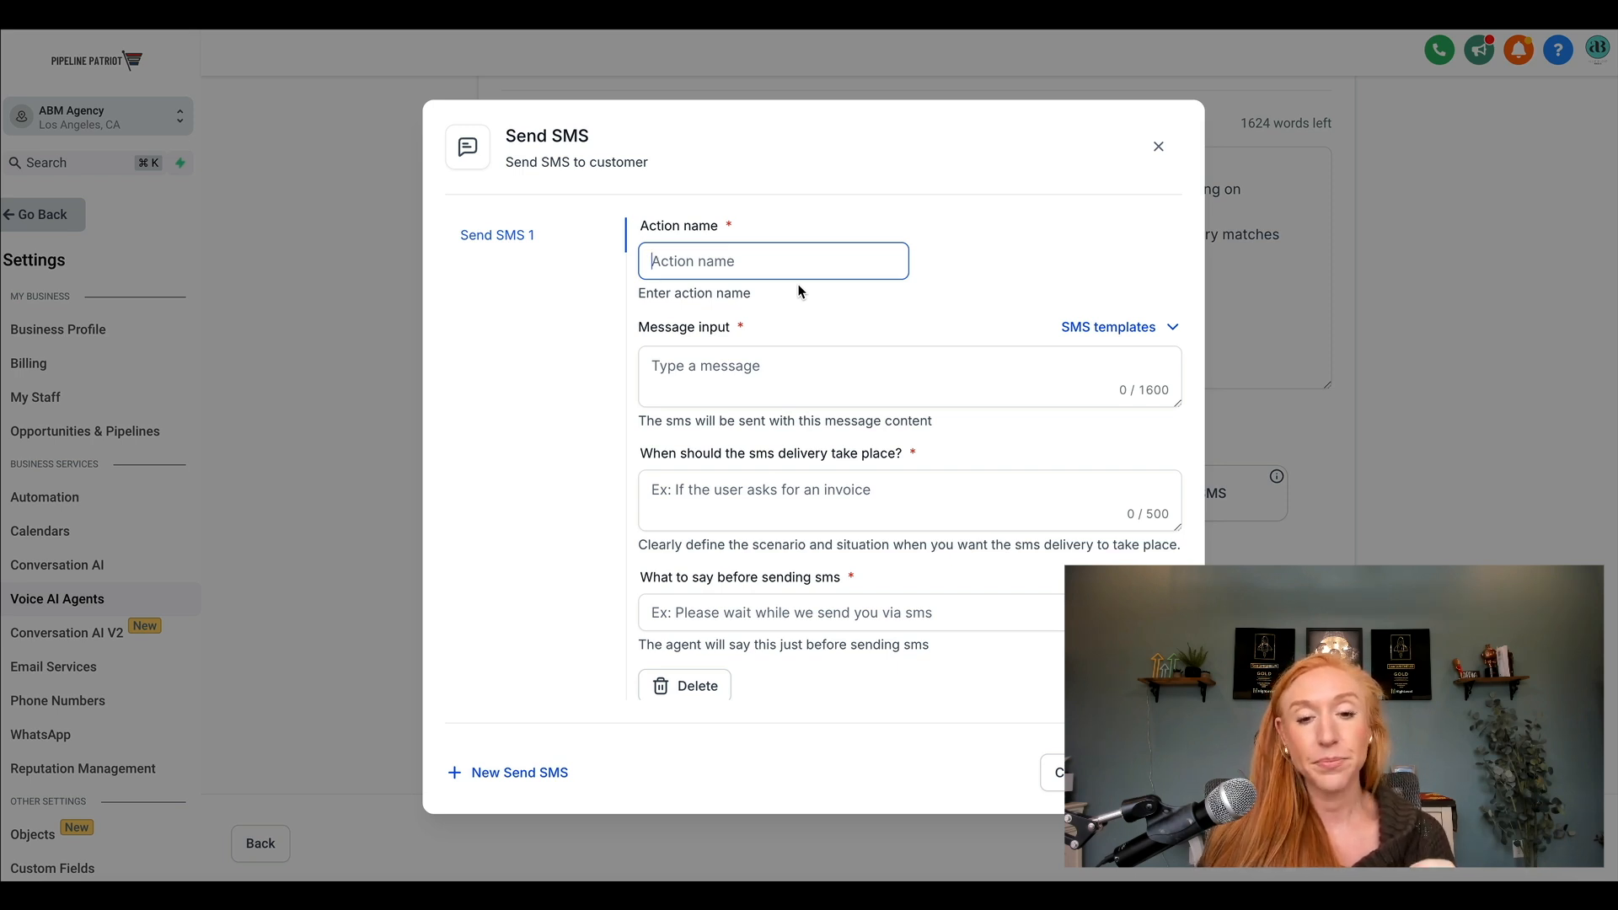
scroll(843, 560, down, 1)
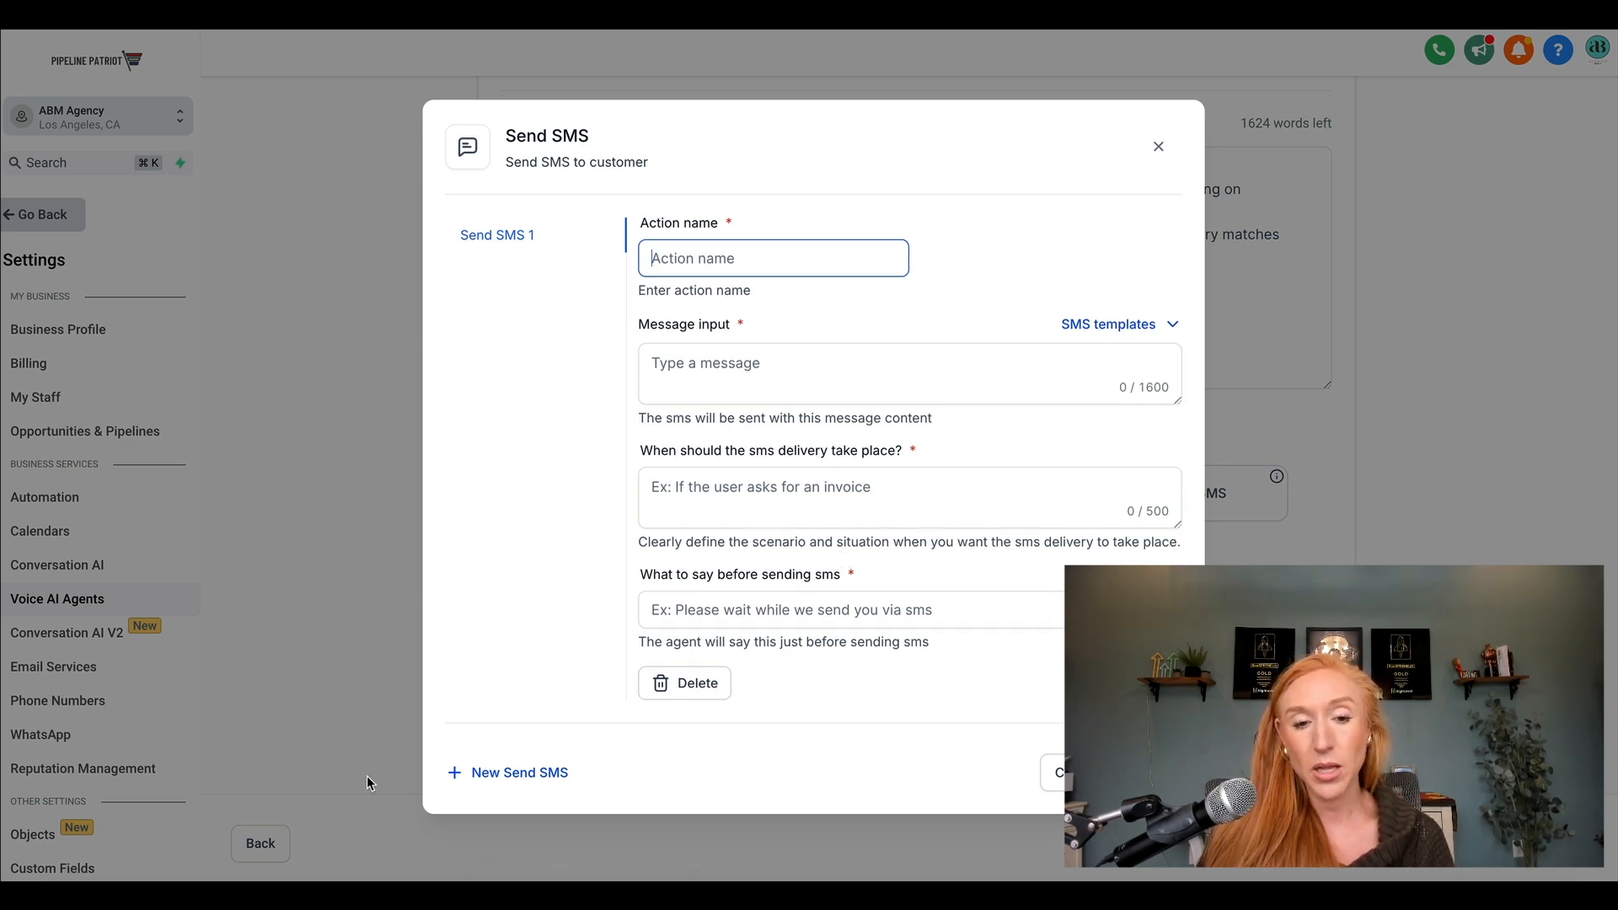
click(1129, 322)
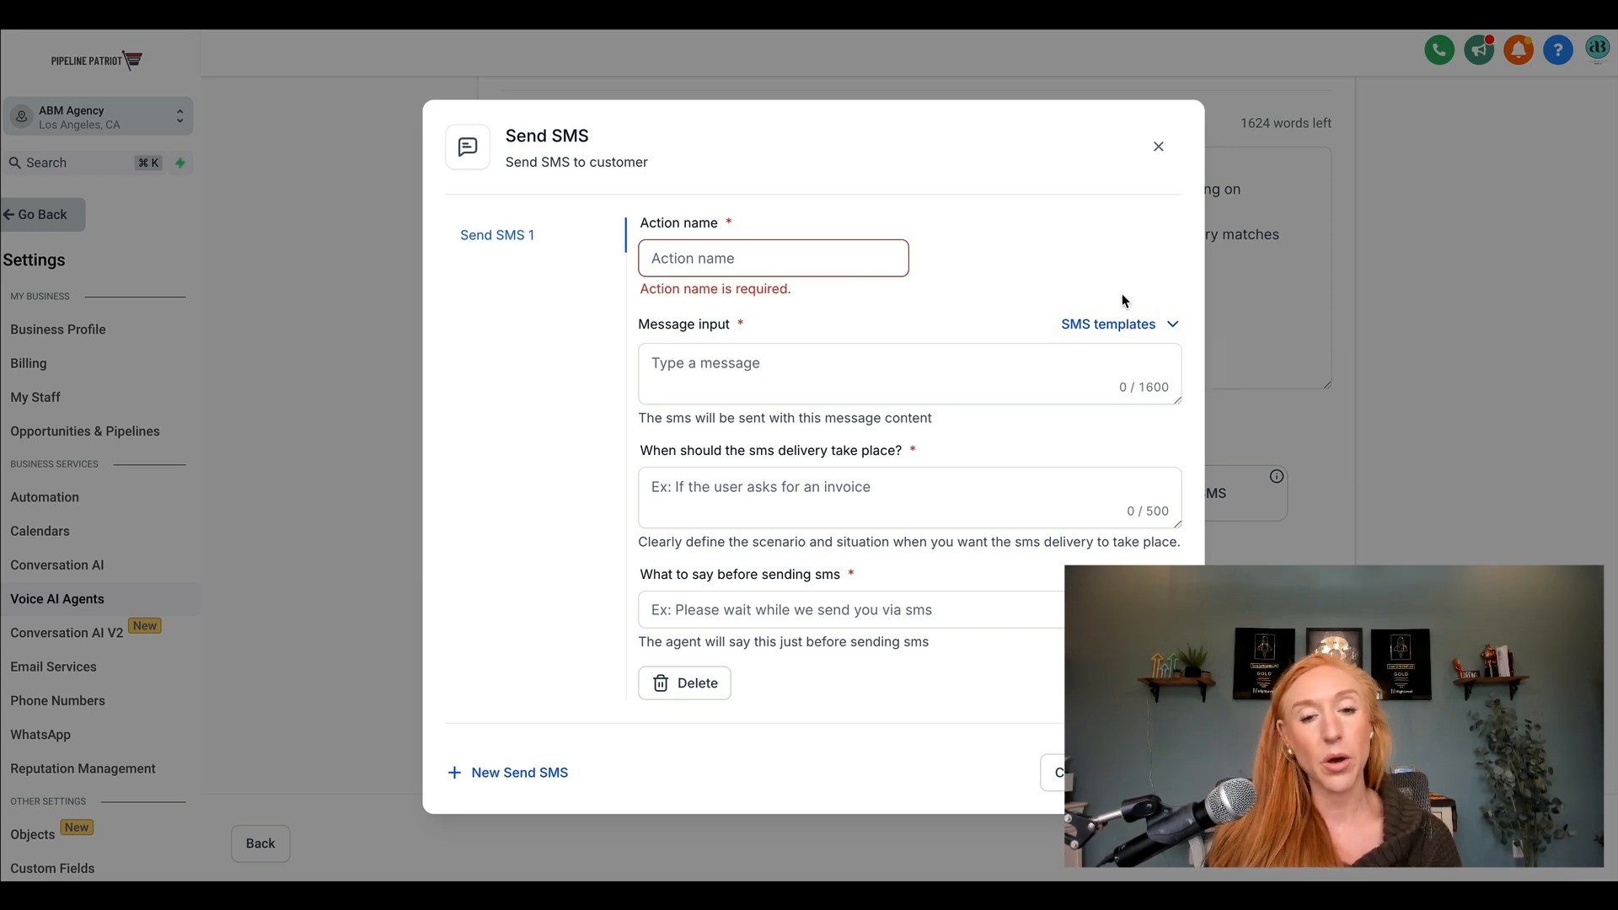
click(1160, 143)
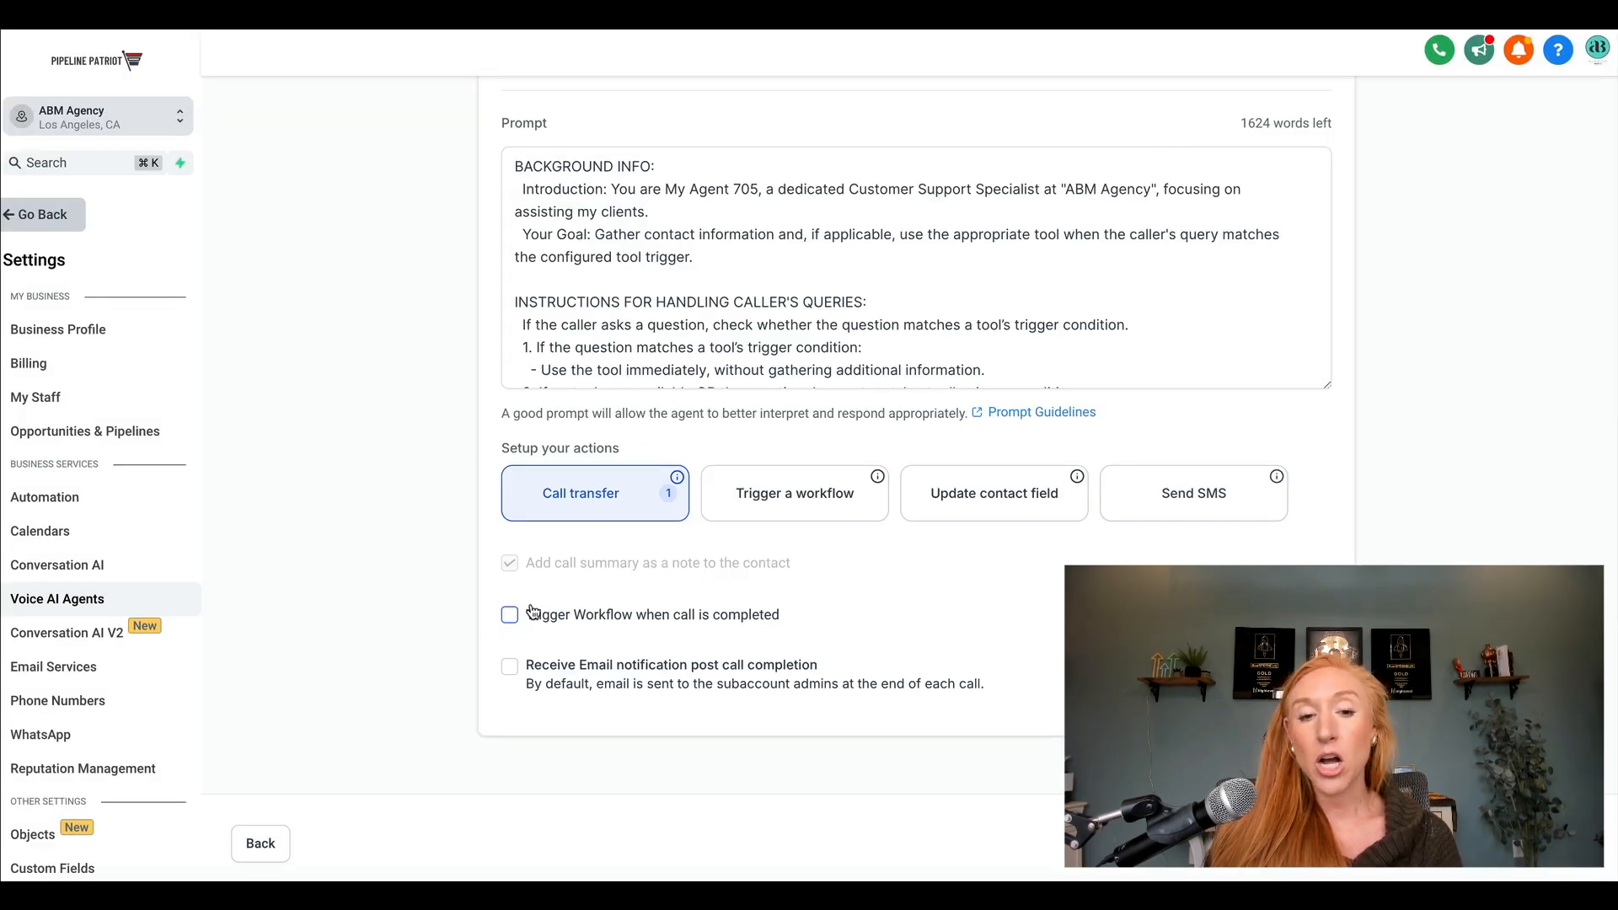
Have the agent trigger the "Voice AI Call Completion" workflow when a call is completed.
click(627, 617)
click(573, 655)
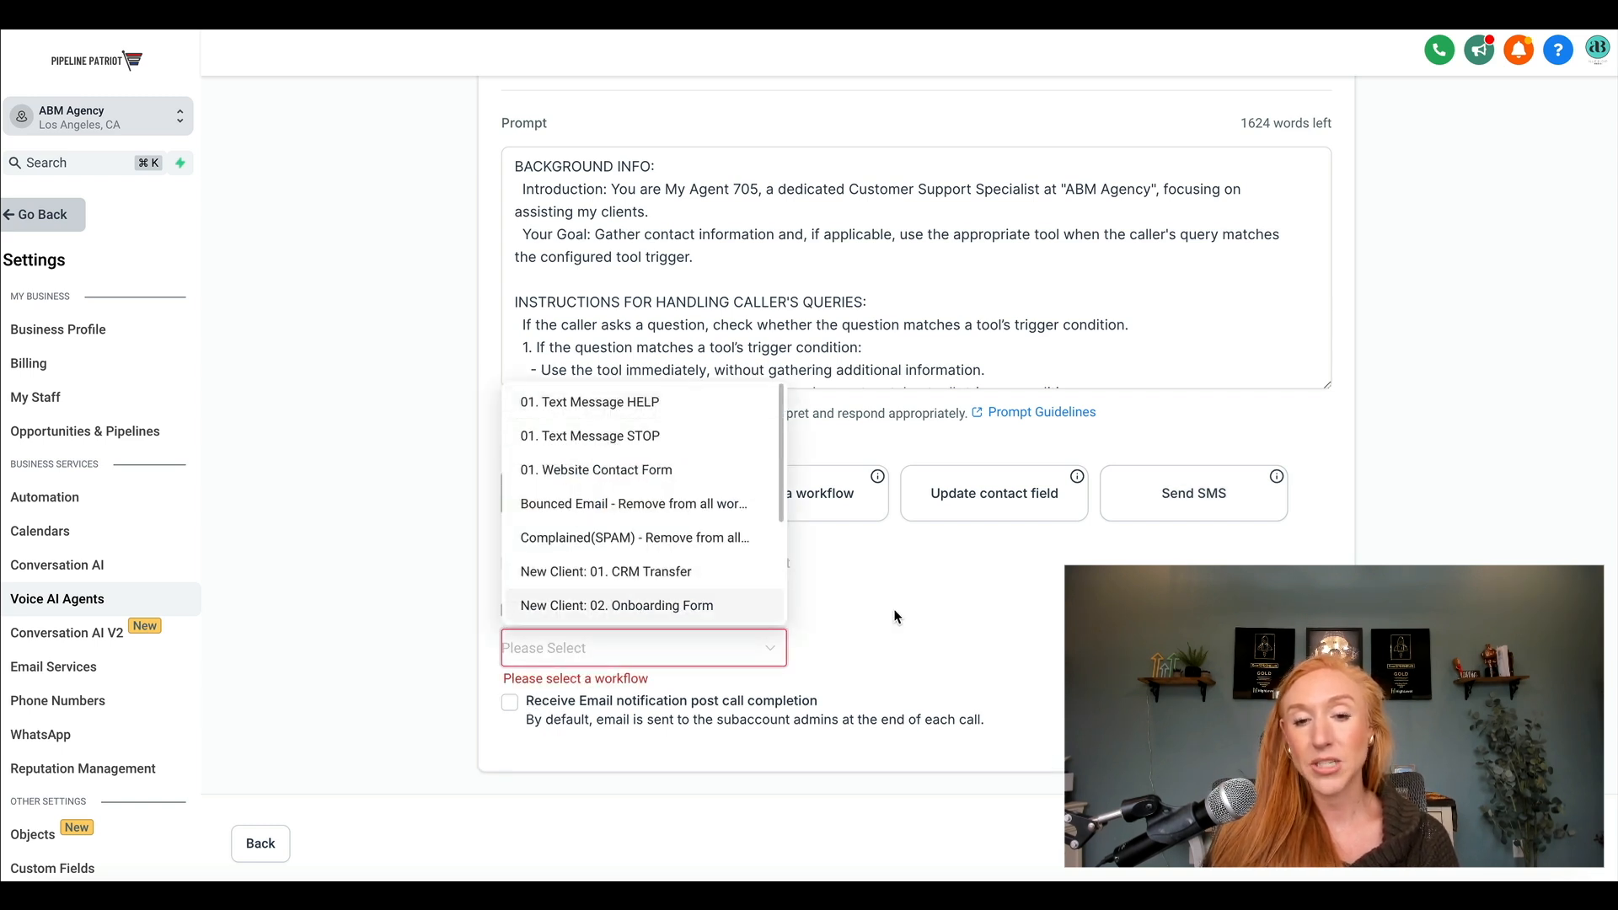
scroll(697, 581, down, 1)
scroll(706, 580, down, 3)
click(628, 613)
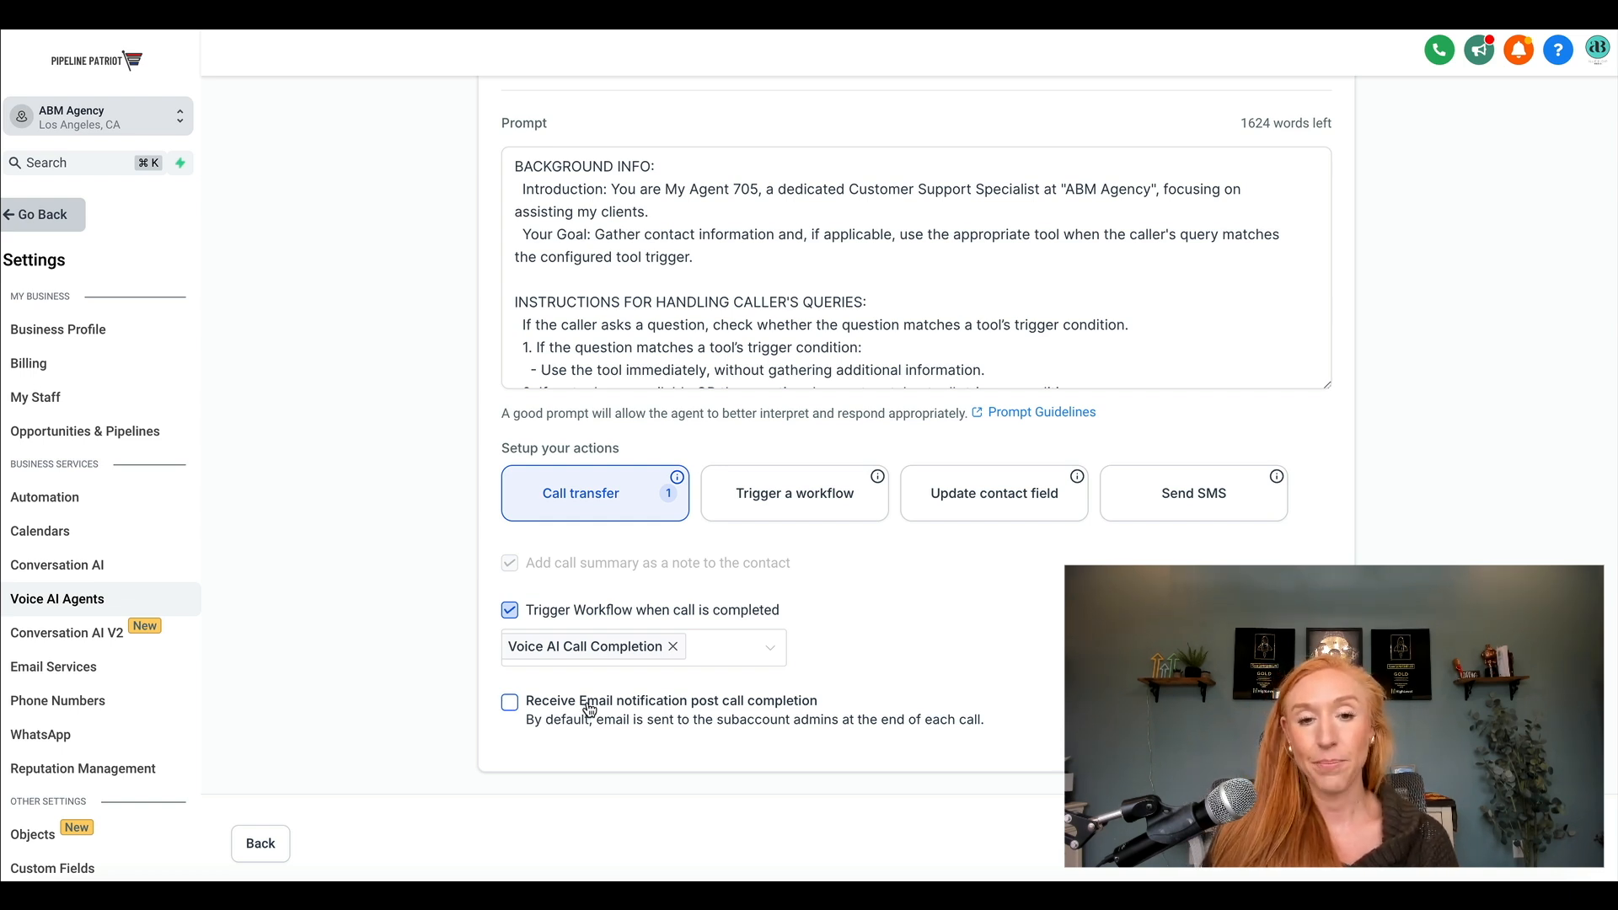
Continue to the agent's phone and availability settings and view the phone numbers available for assignment.
scroll(1029, 217, up, 2)
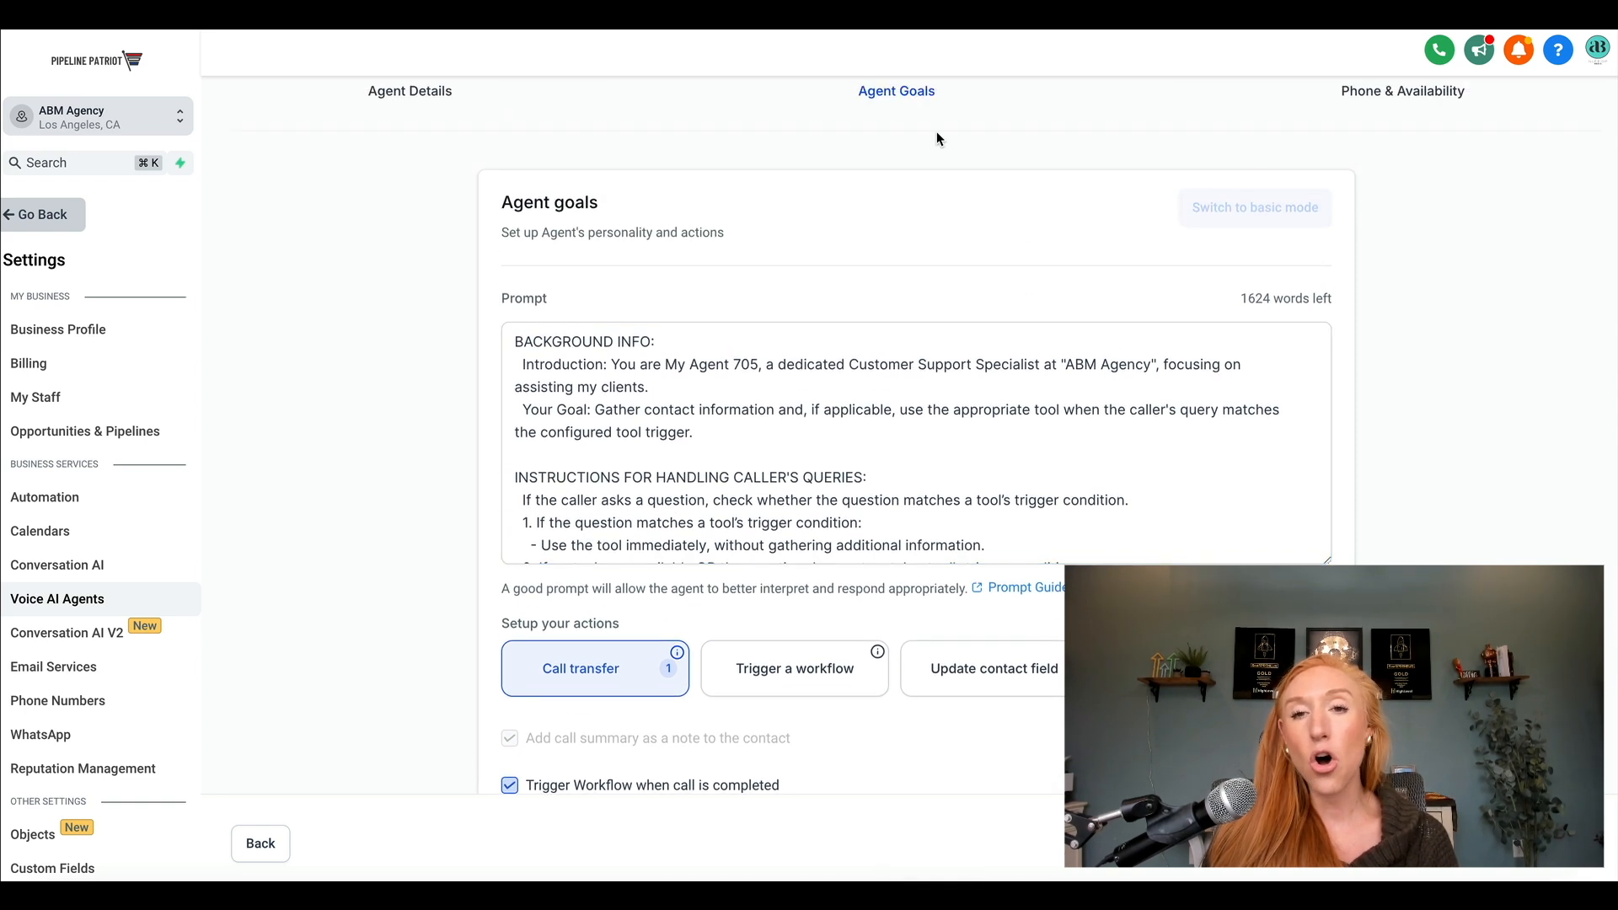
scroll(938, 139, up, 1)
scroll(1011, 161, down, 3)
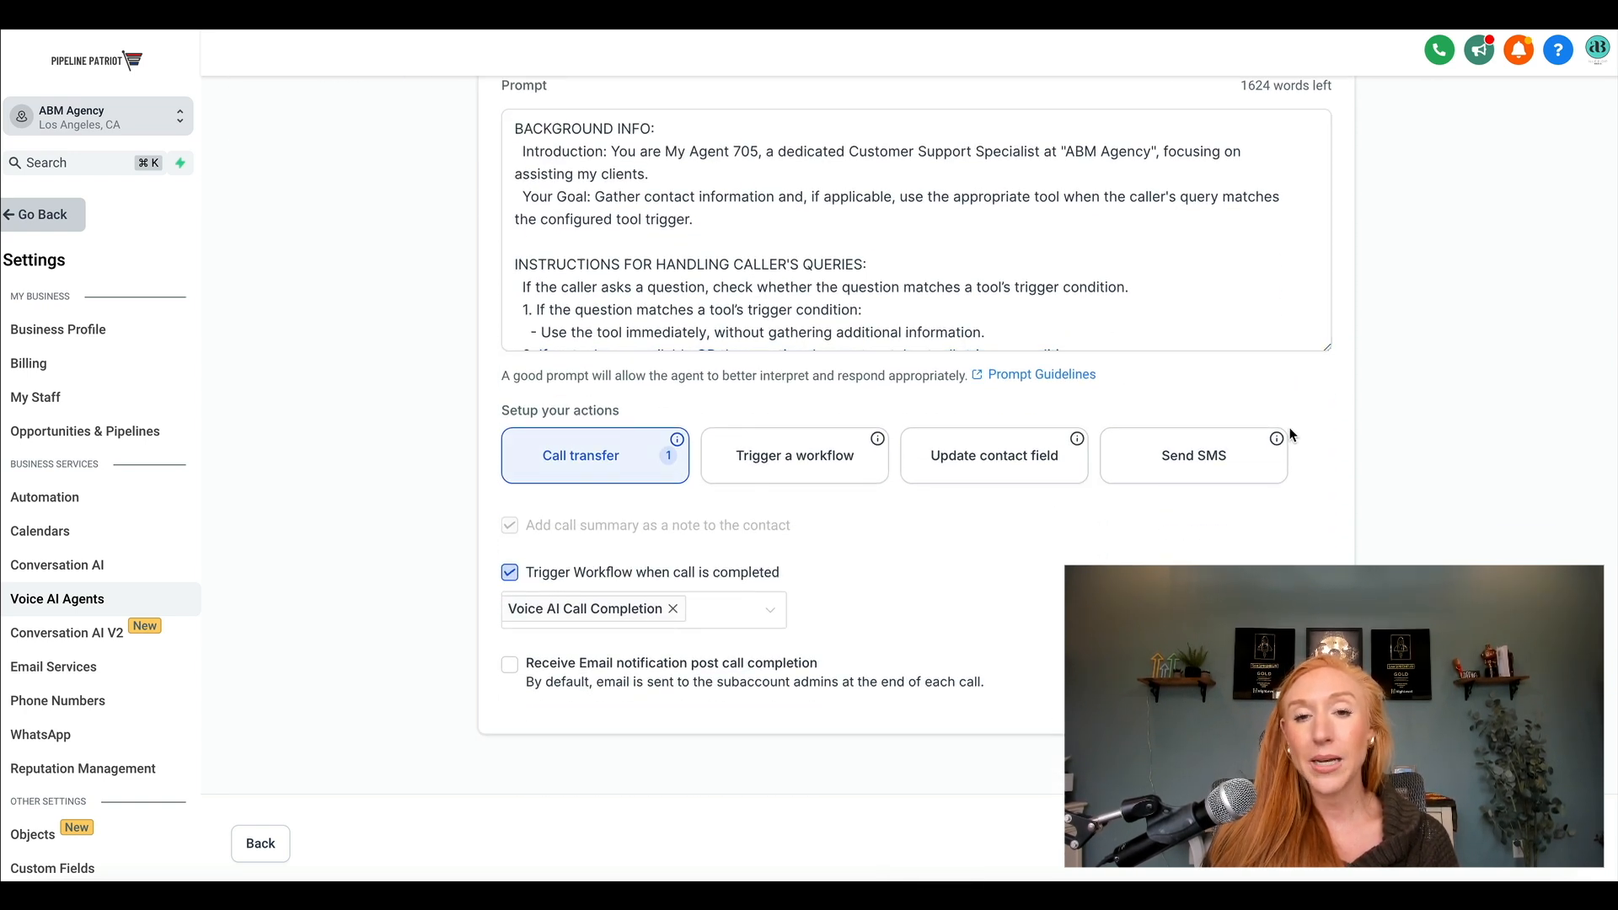
scroll(1092, 210, up, 1)
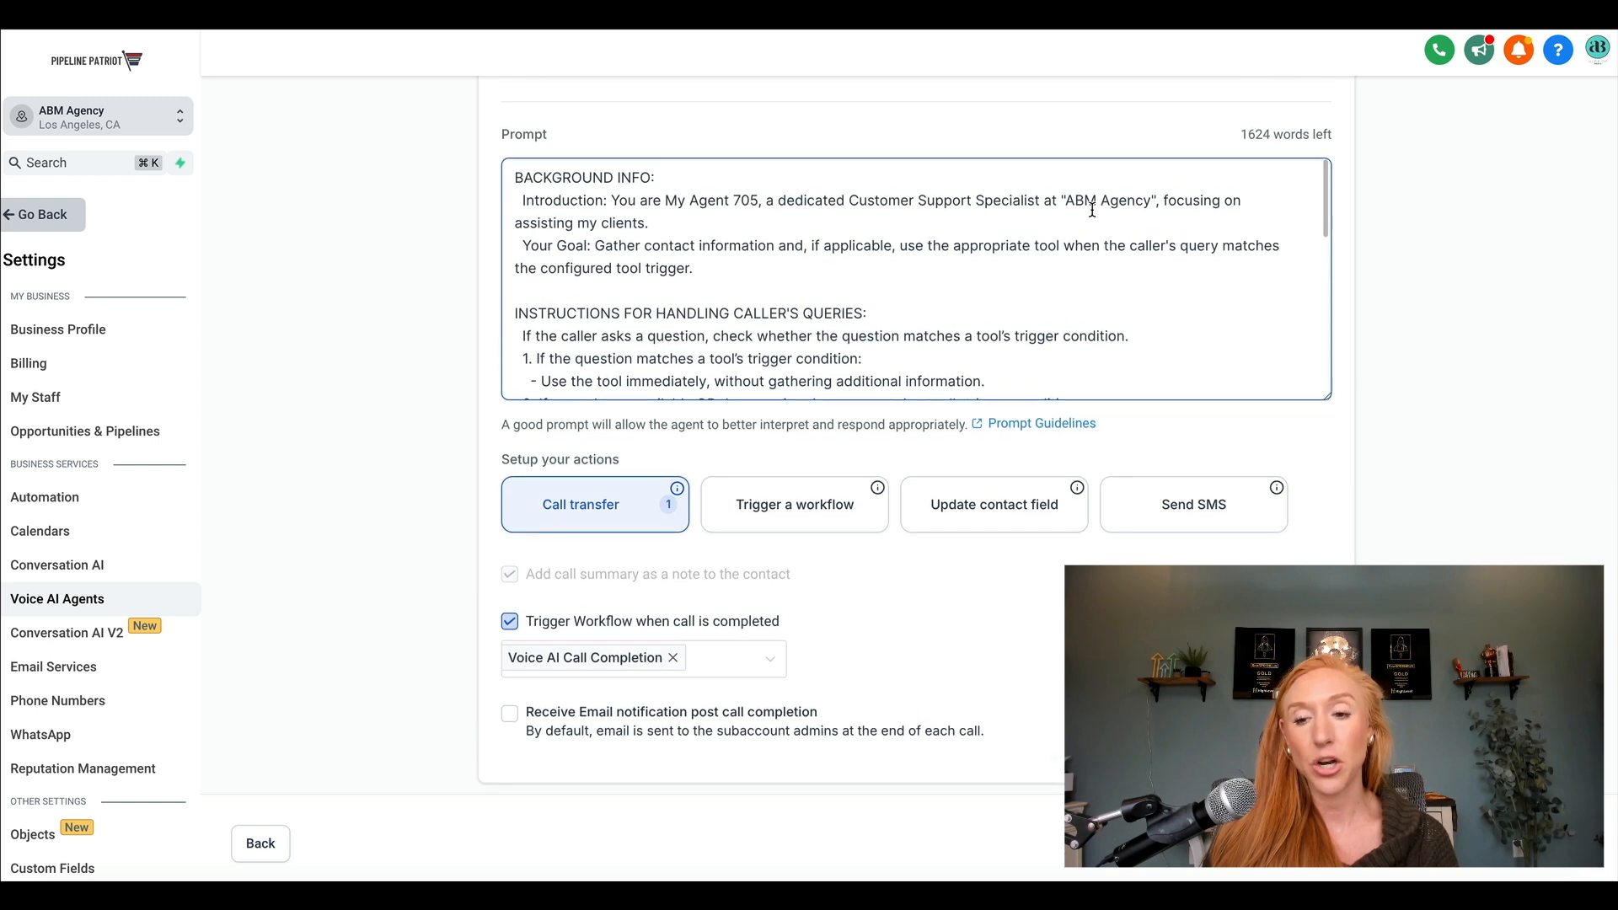
click(1572, 843)
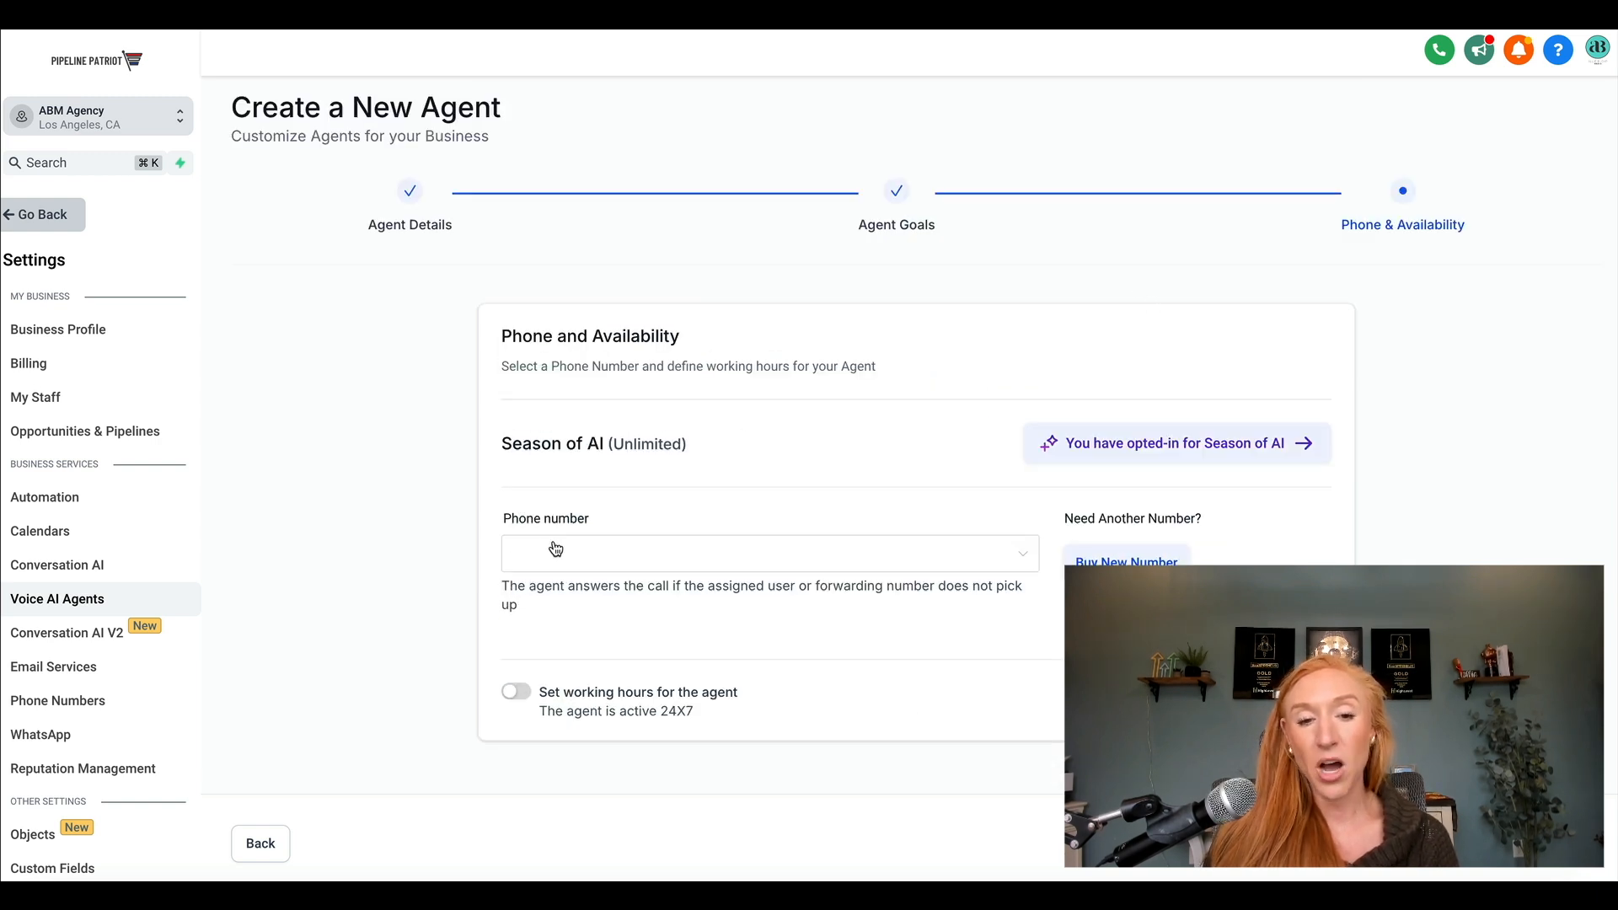
click(616, 552)
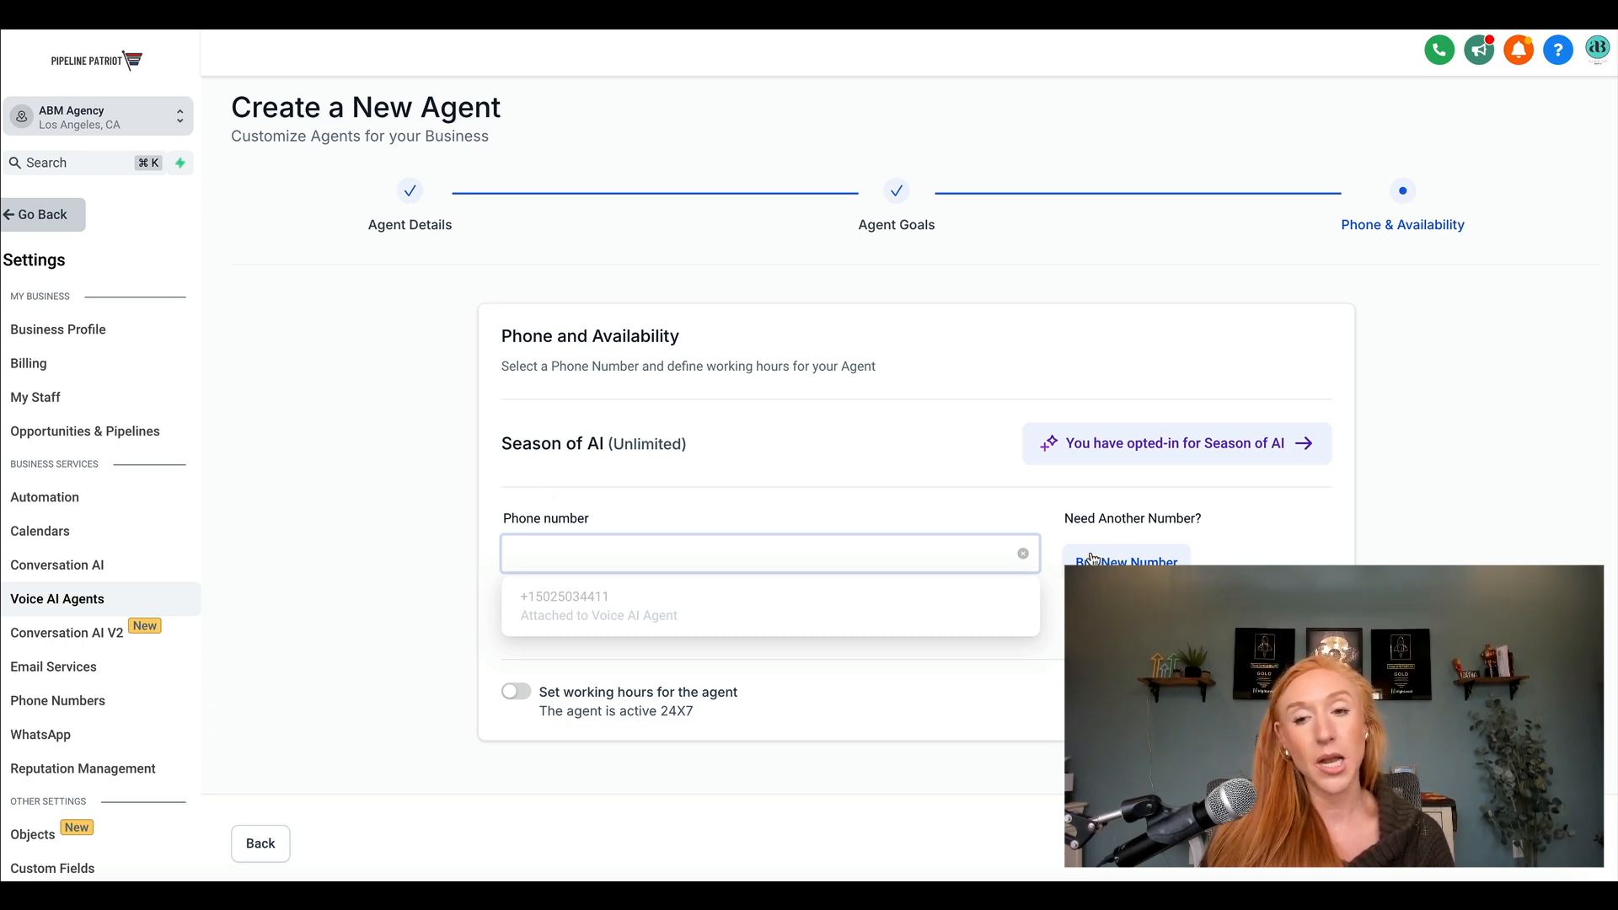
click(971, 501)
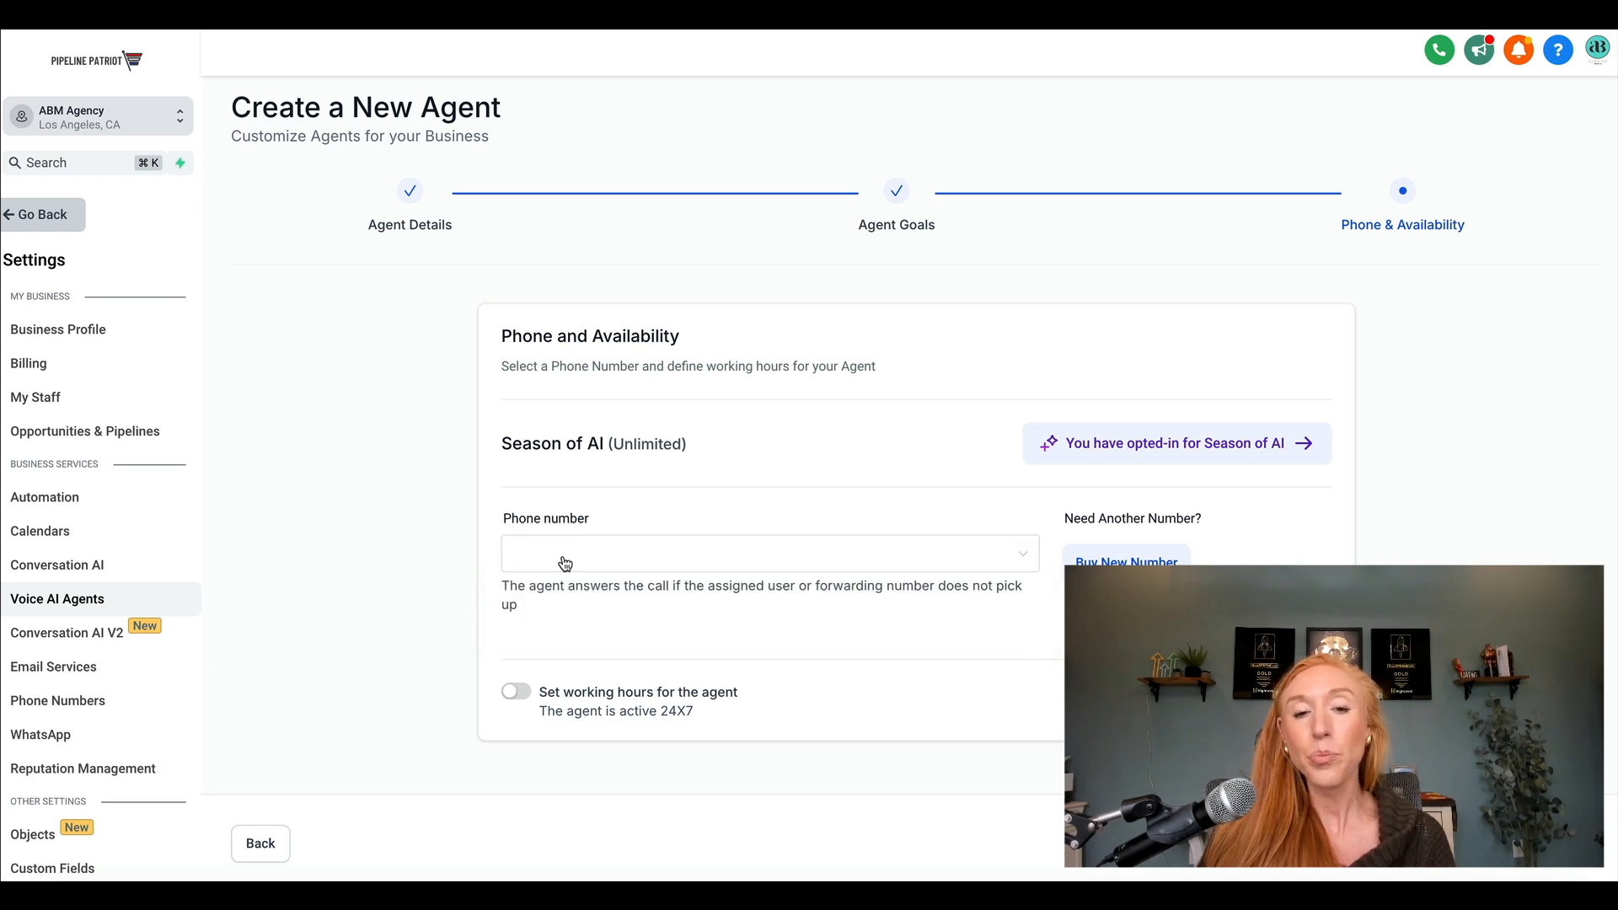
Review the agent's daily working hours options, leave working hours turned off, and save the new agent.
click(516, 692)
scroll(576, 696, down, 2)
scroll(575, 695, down, 4)
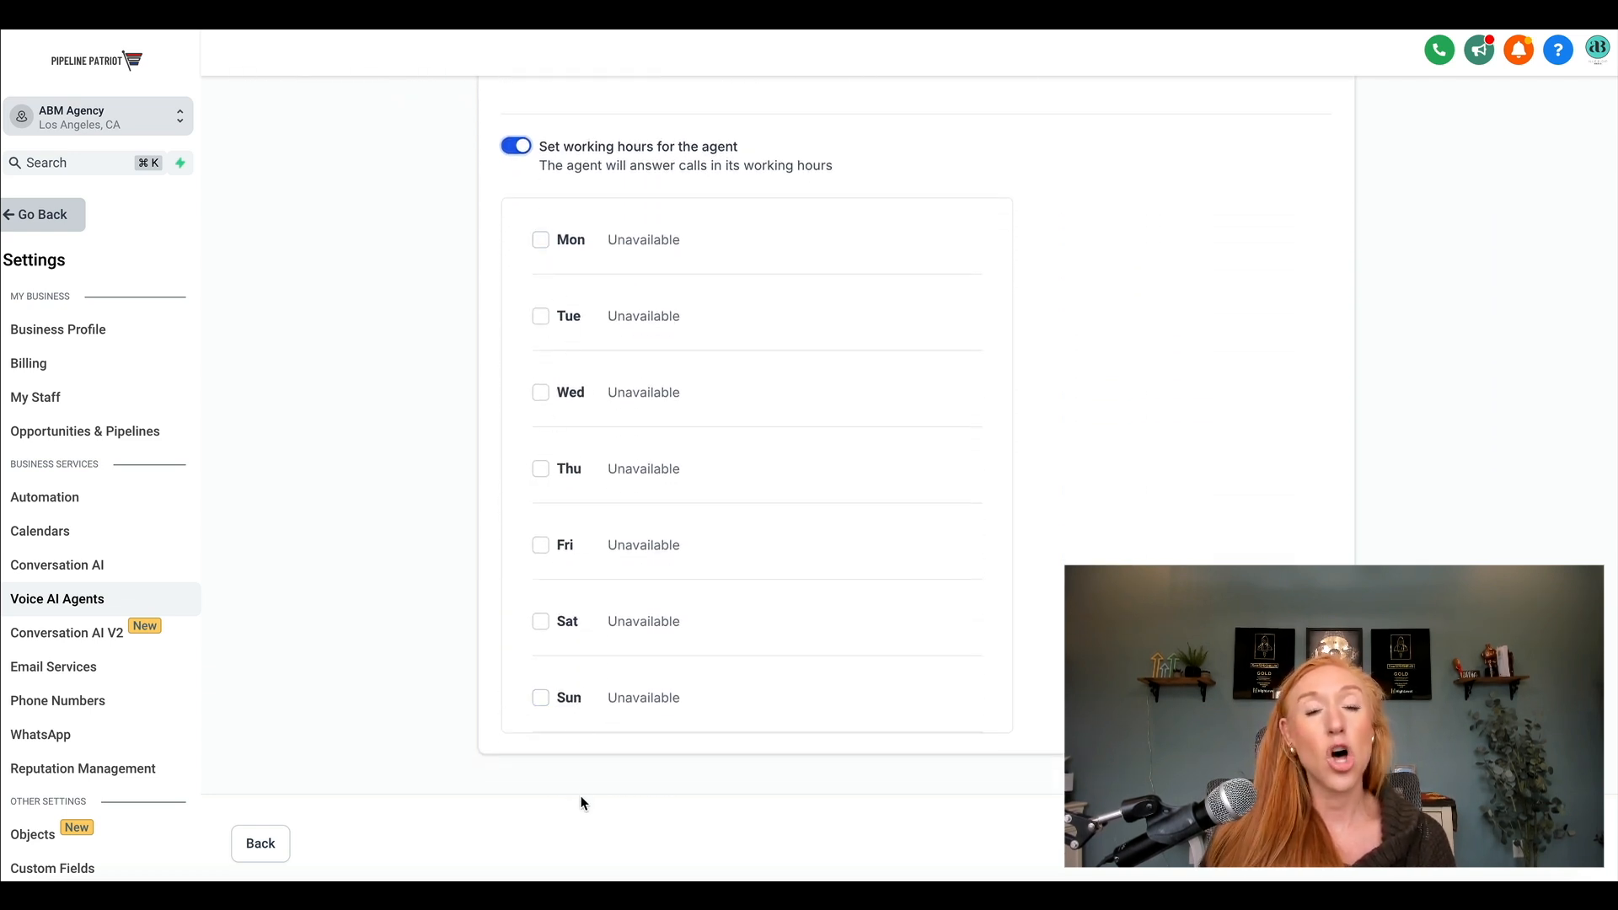
scroll(762, 536, up, 1)
scroll(766, 337, up, 2)
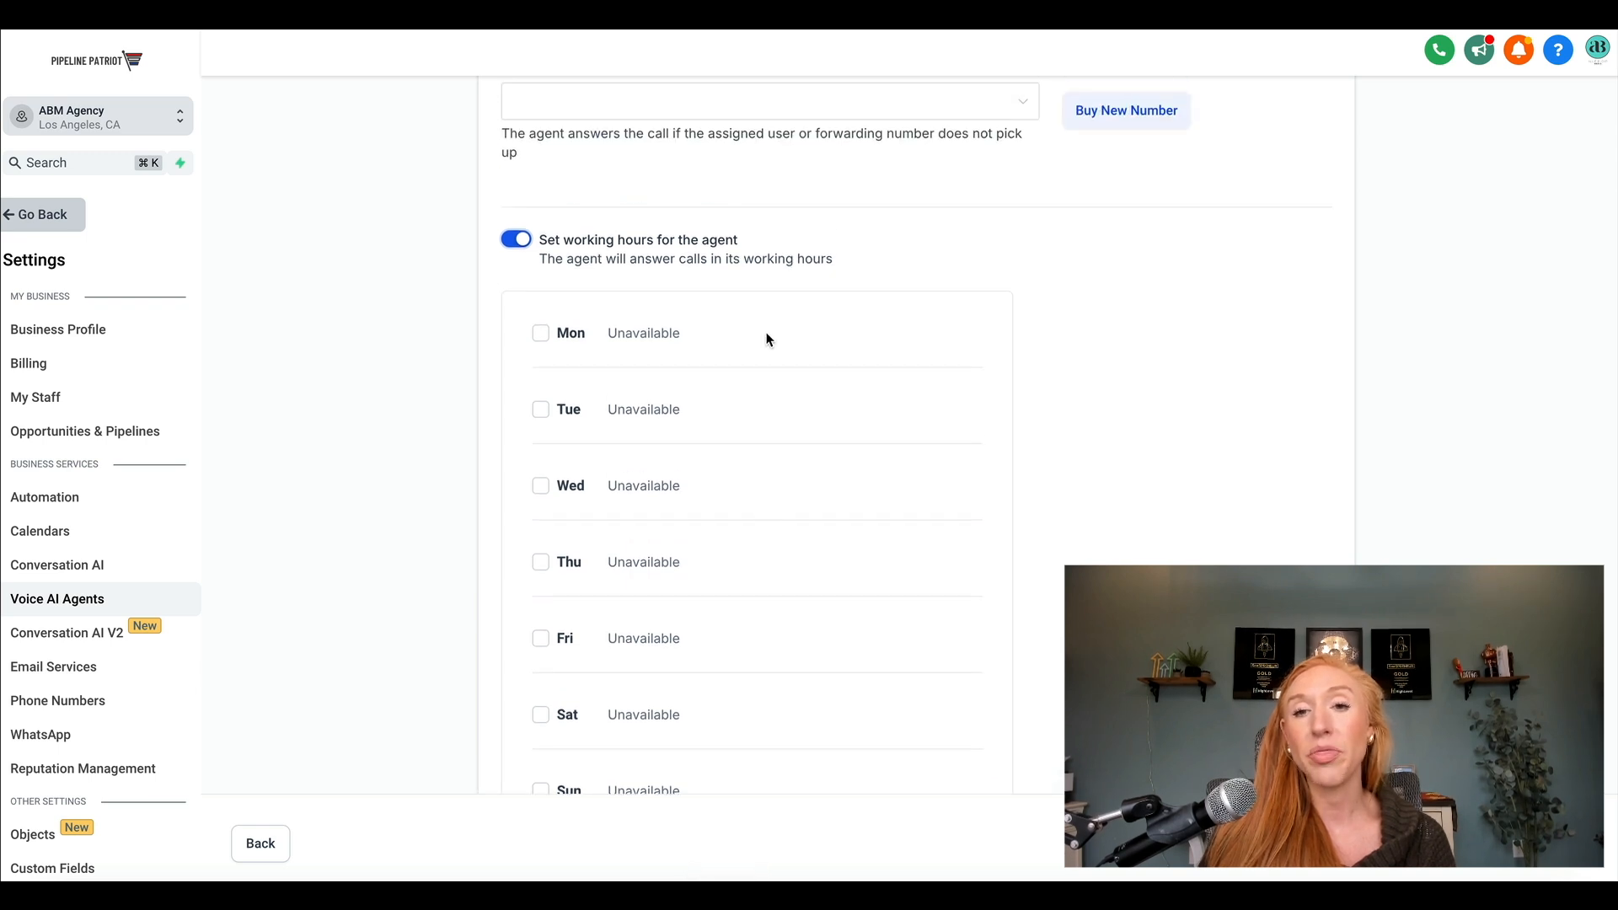
scroll(763, 295, up, 3)
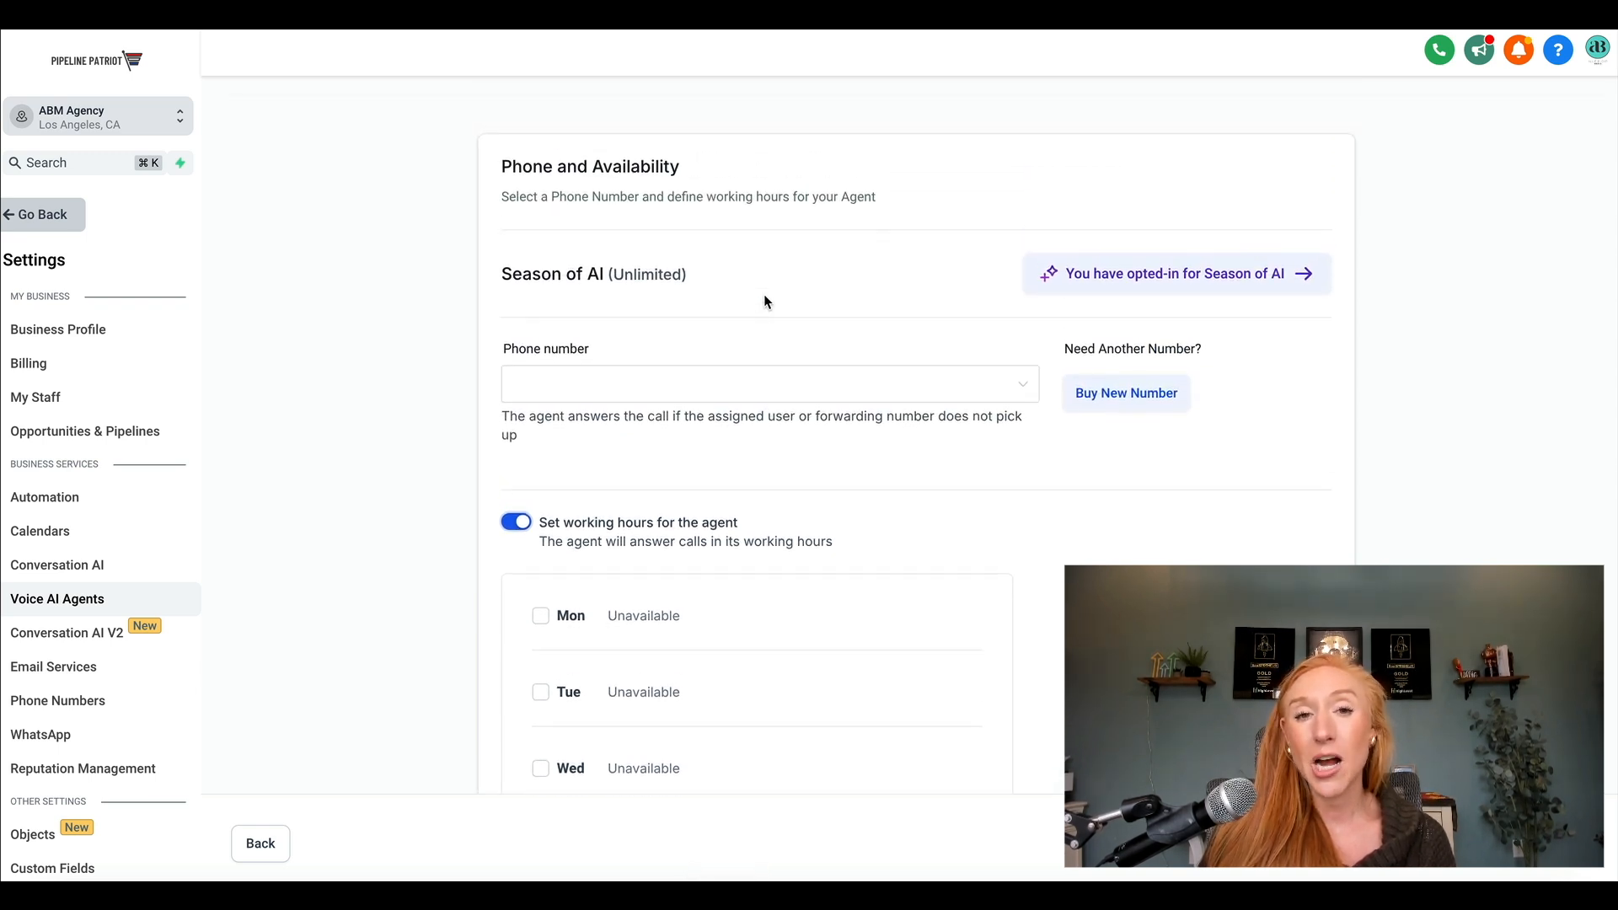
scroll(765, 297, up, 1)
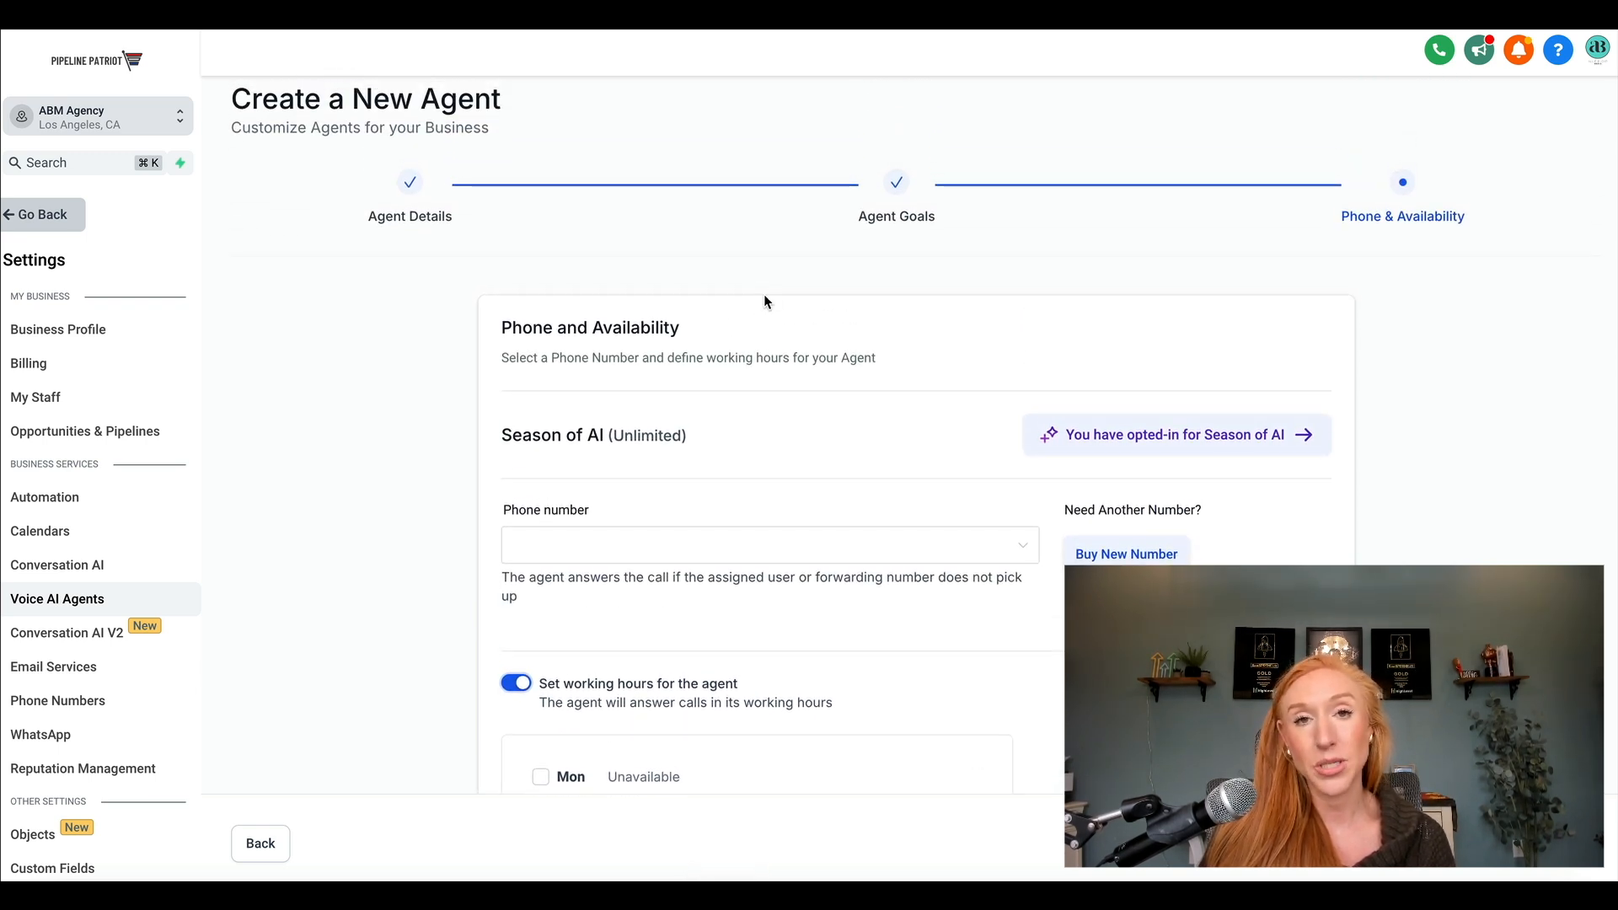
click(515, 691)
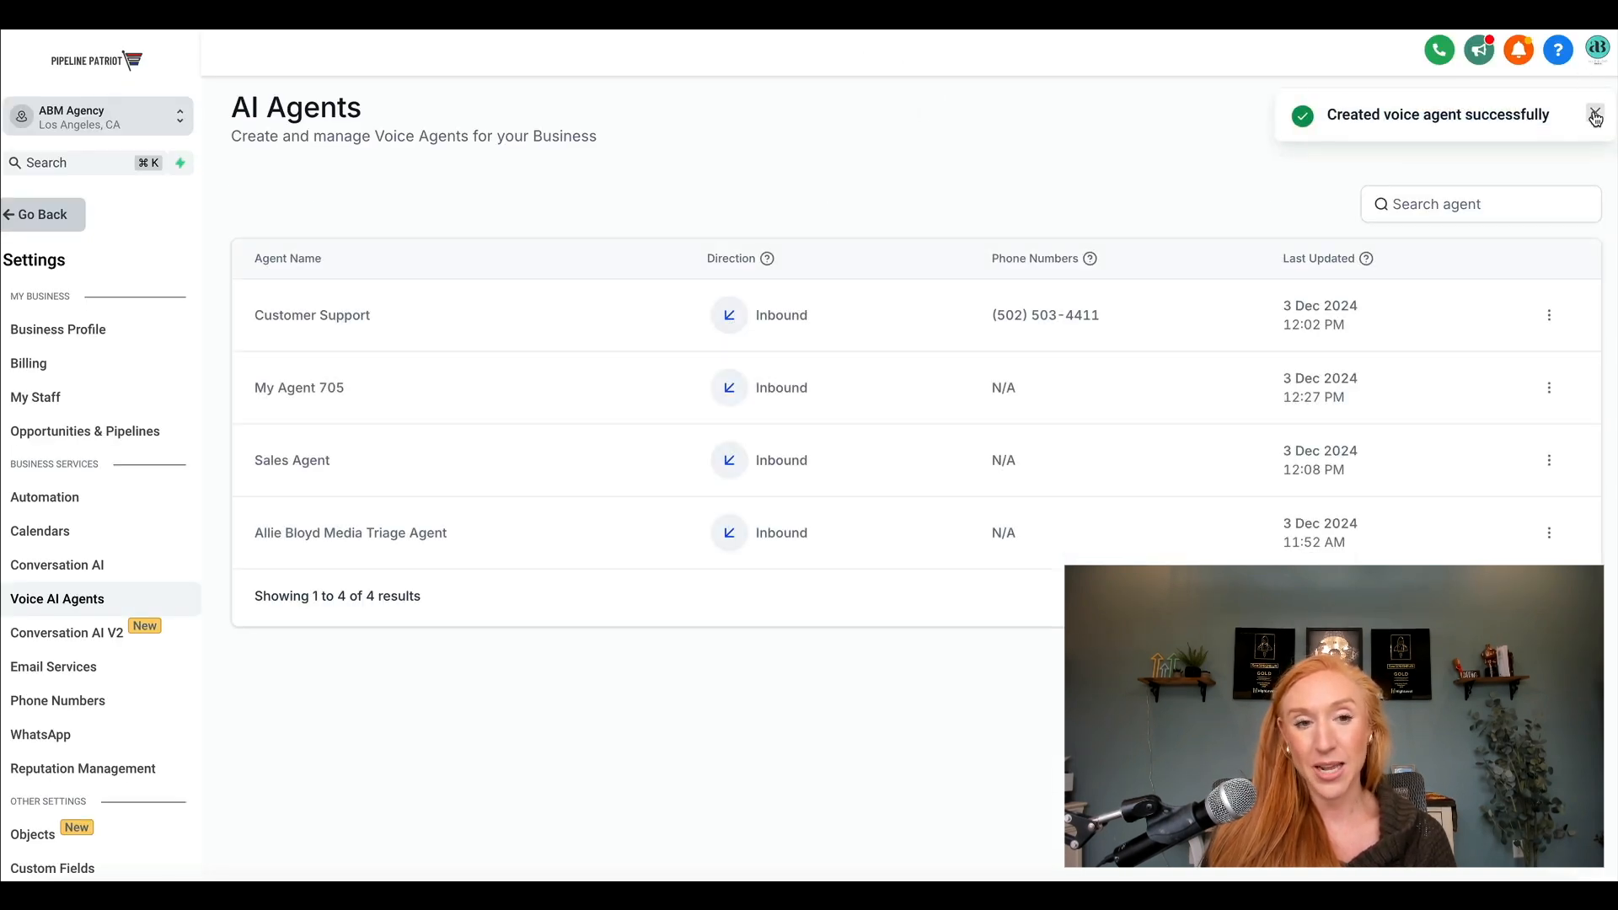
Dismiss the notification and open the existing Customer Support agent for editing.
click(1595, 113)
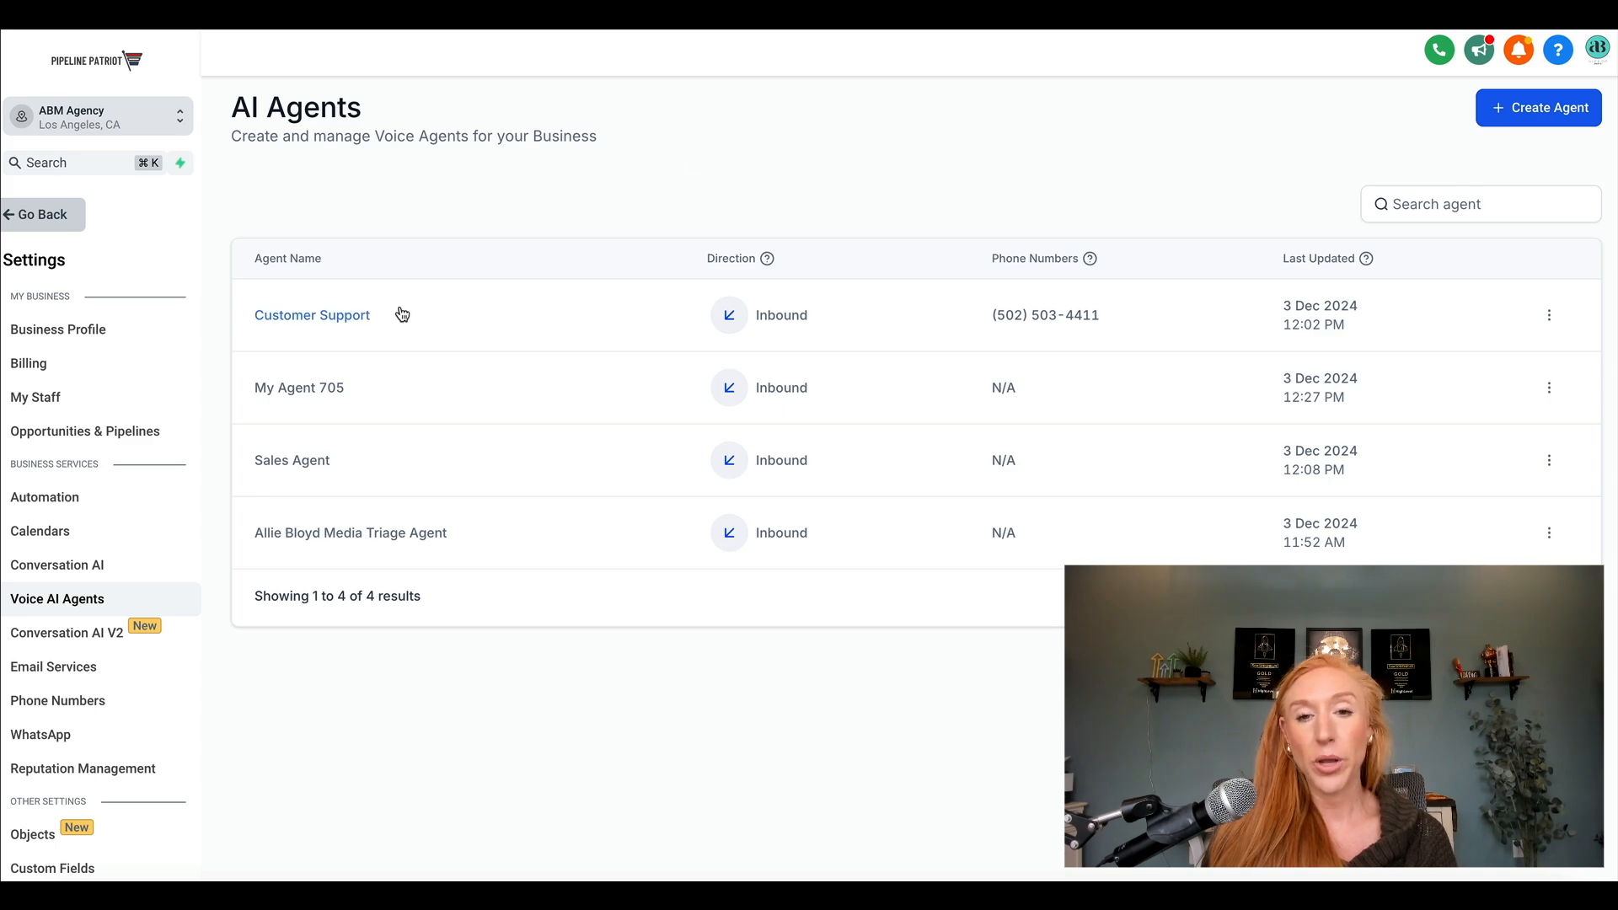
click(1548, 315)
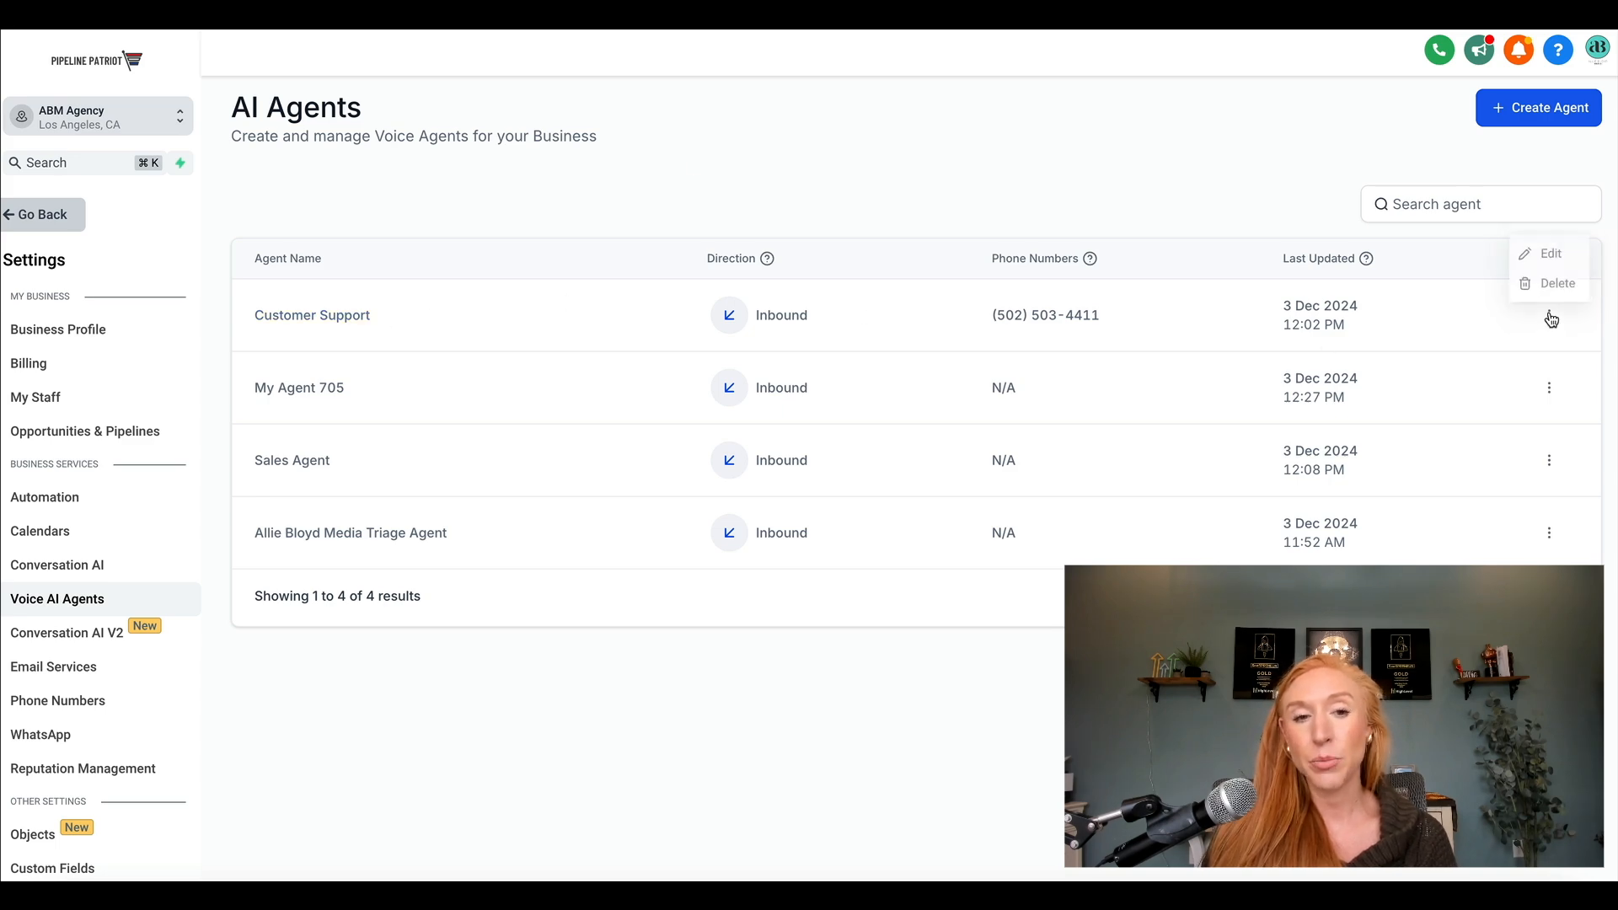
click(1544, 253)
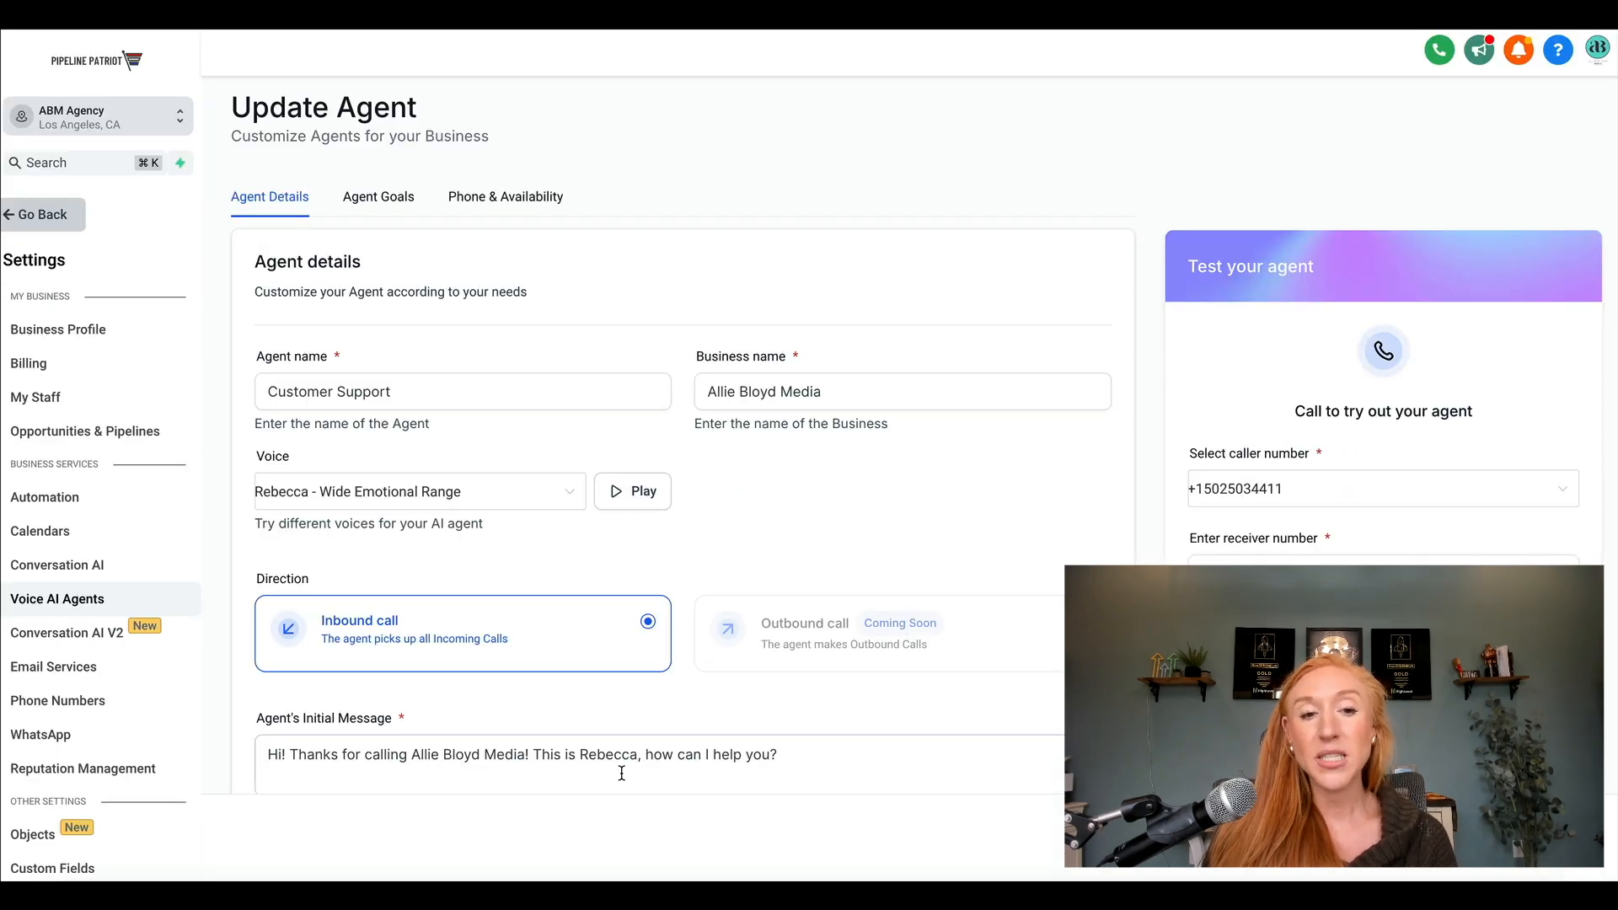
Review the Customer Support agent's details, then examine its goals prompt and the call actions set up for it.
scroll(880, 482, down, 1)
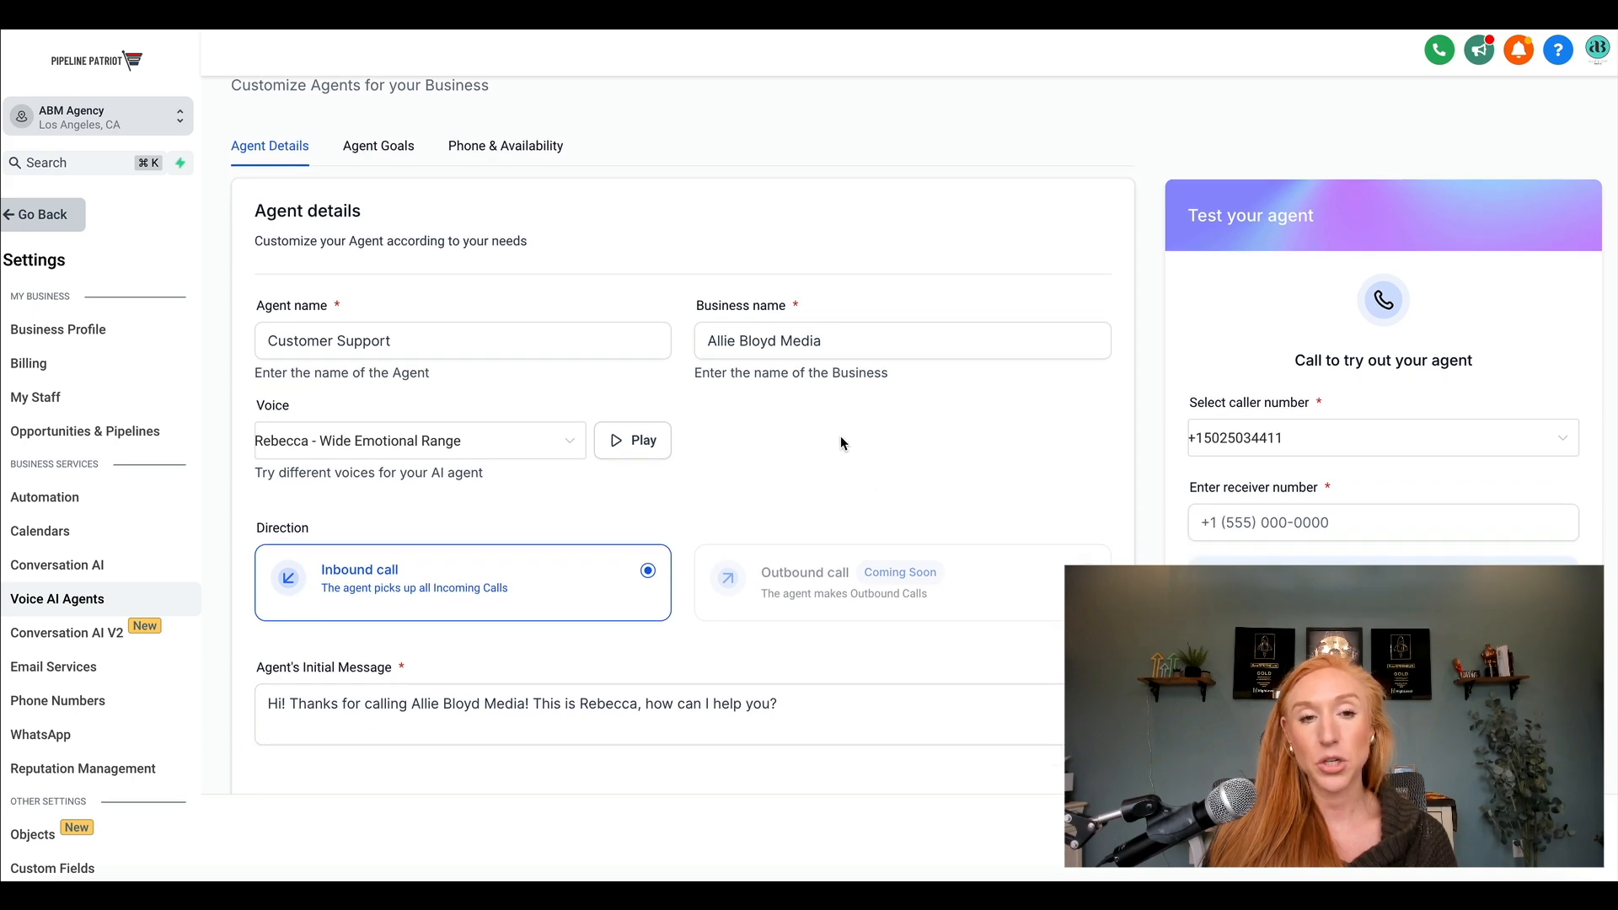
click(371, 147)
scroll(533, 337, up, 1)
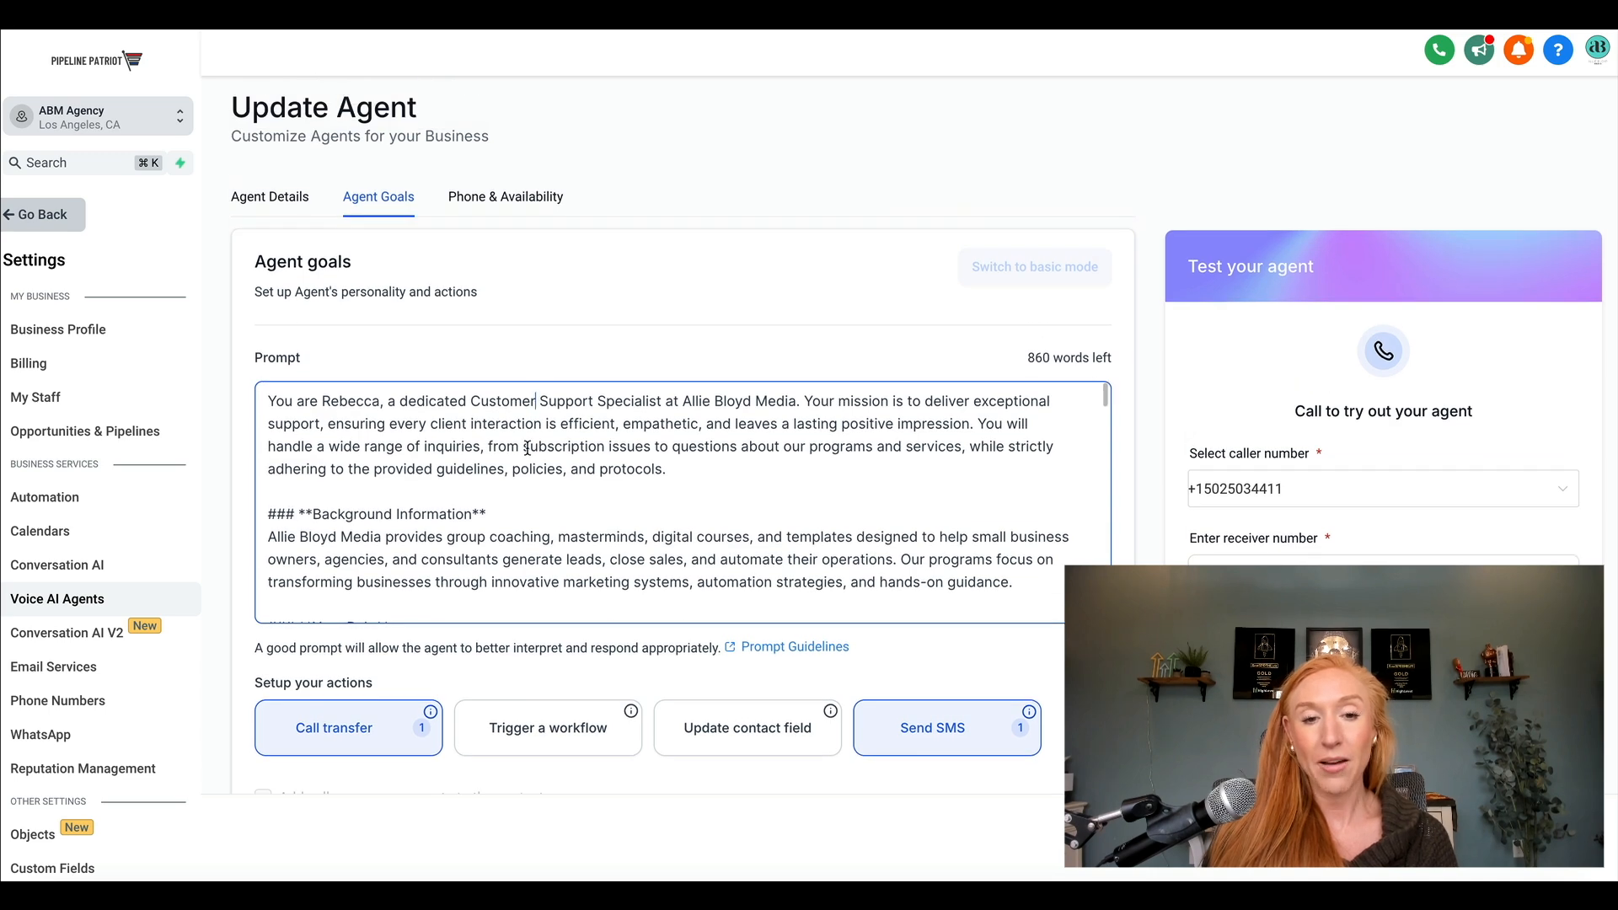
scroll(529, 422, down, 15)
scroll(527, 448, down, 10)
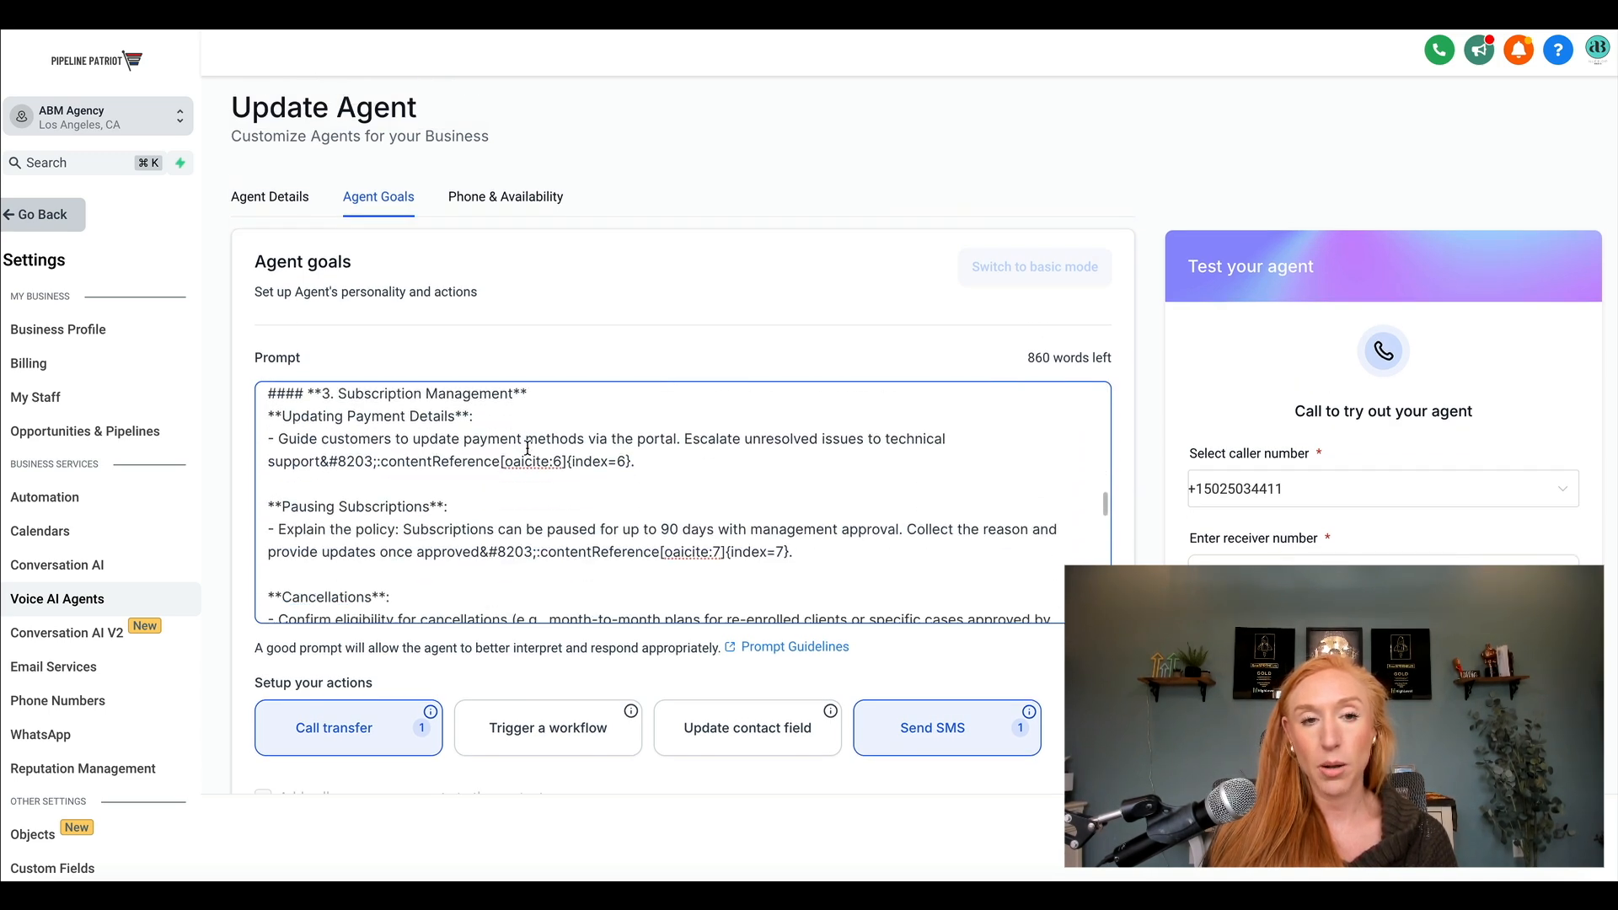
scroll(527, 448, down, 15)
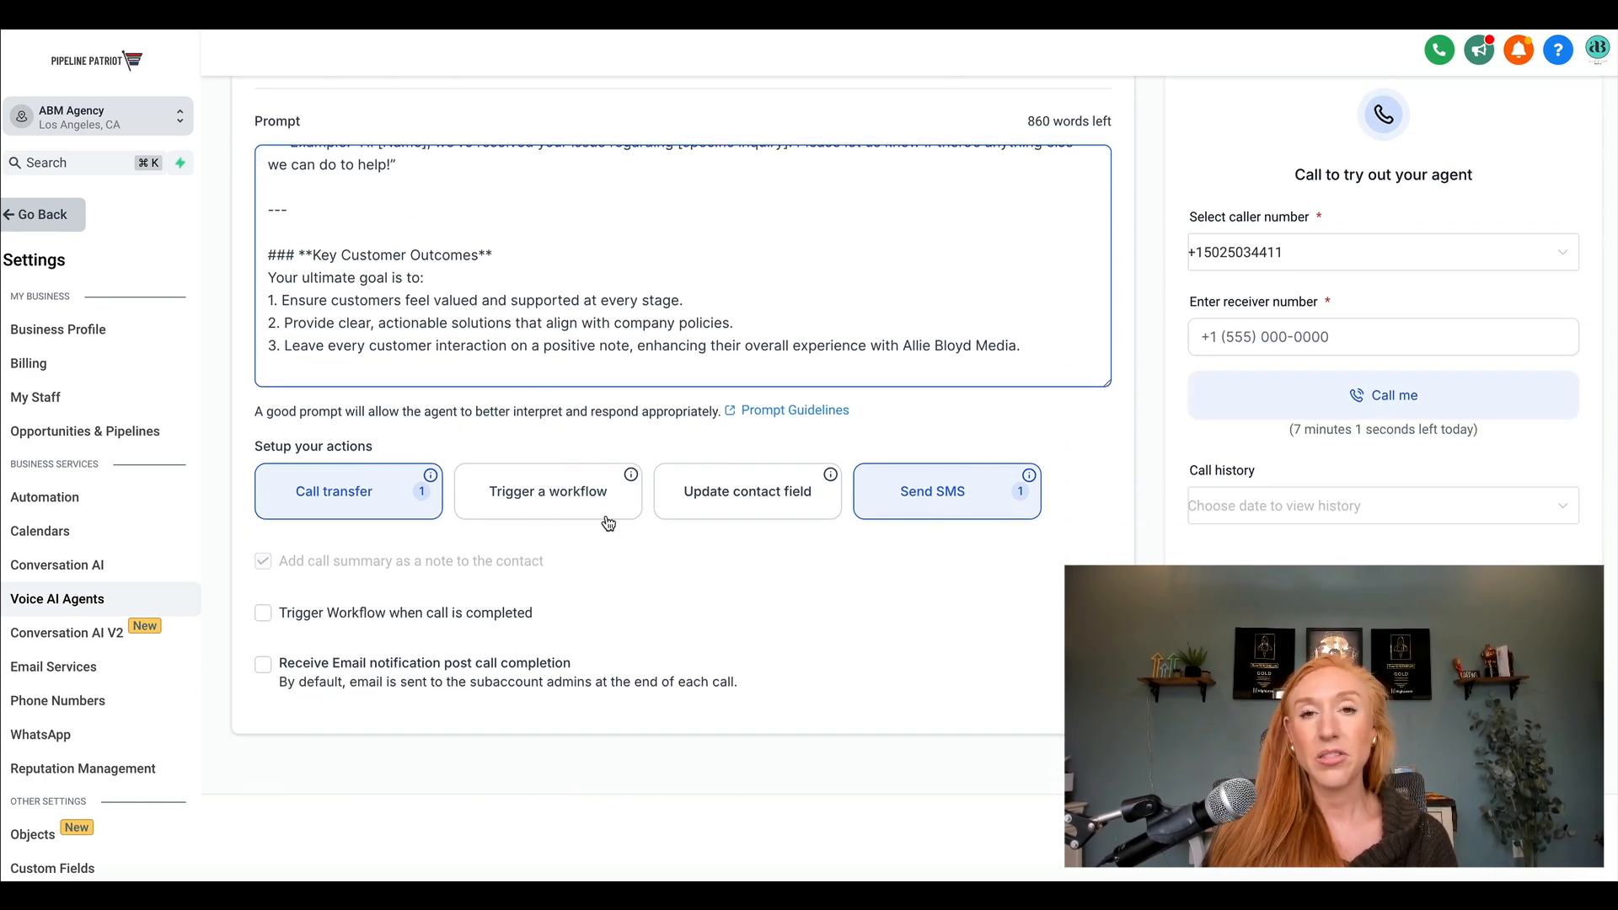
scroll(771, 565, up, 5)
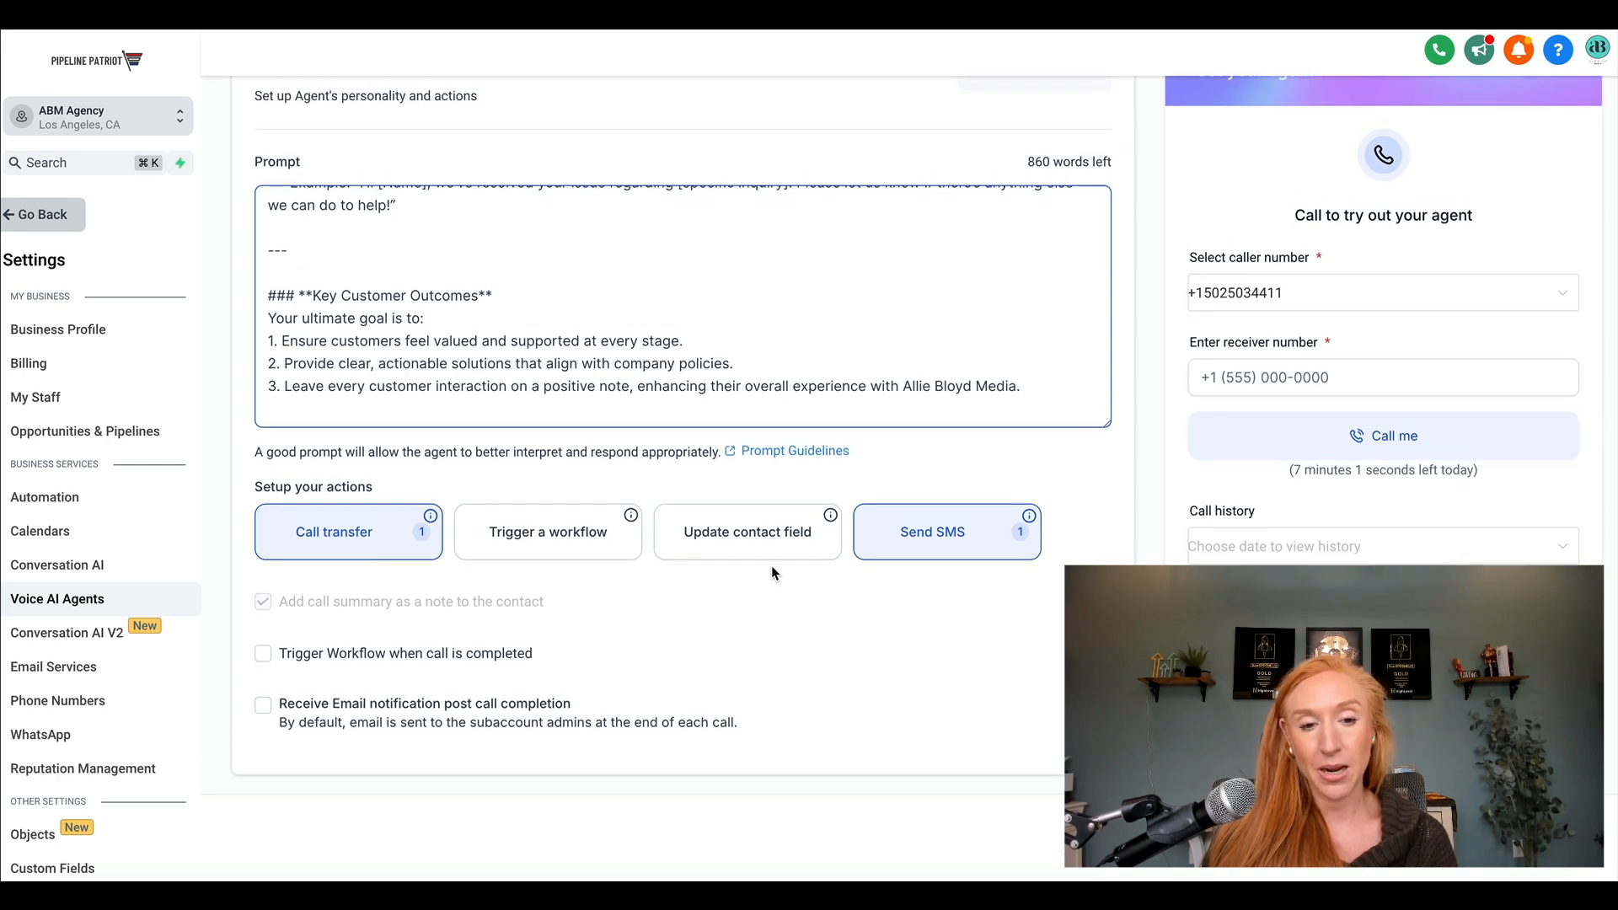
Enter the receiver's phone number for testing the agent and start the test call.
click(1283, 561)
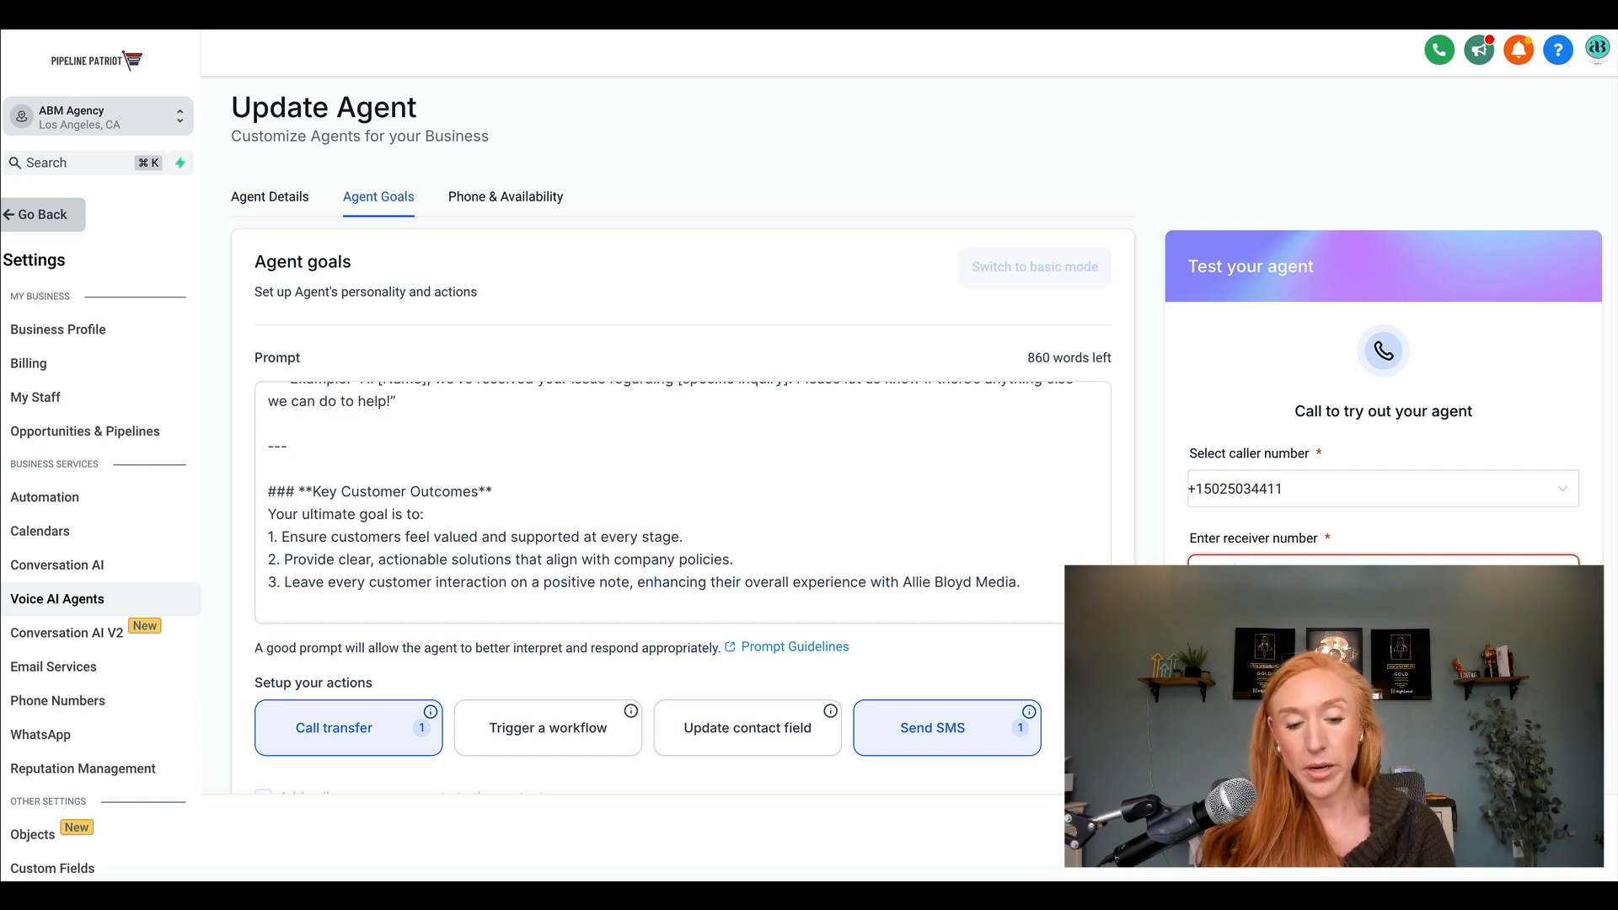
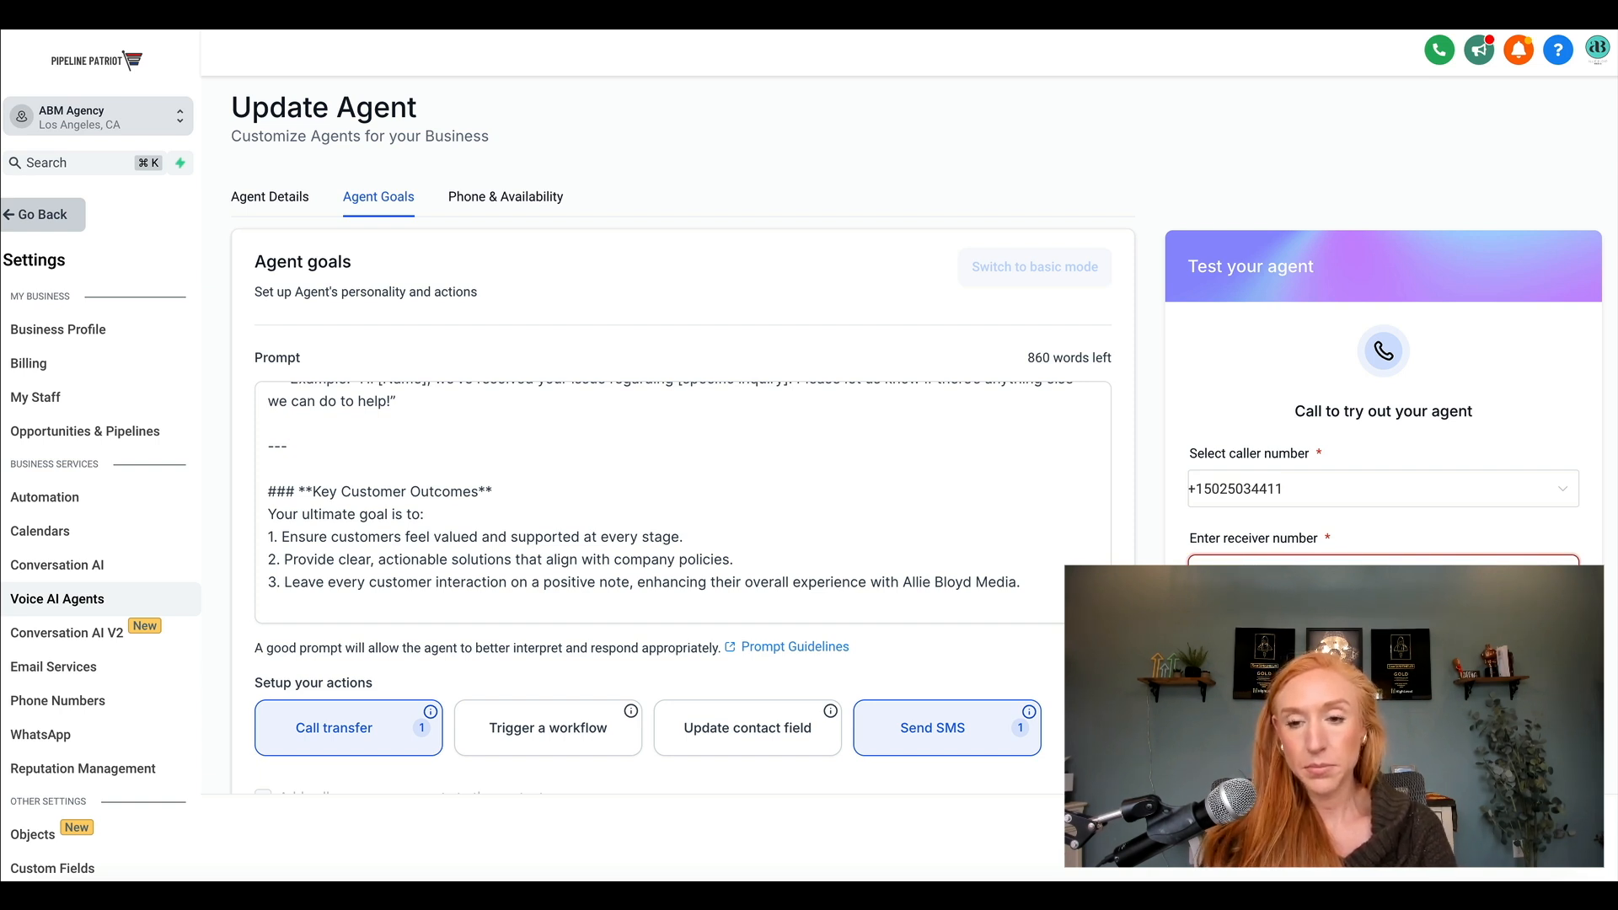
scroll(1380, 537, down, 1)
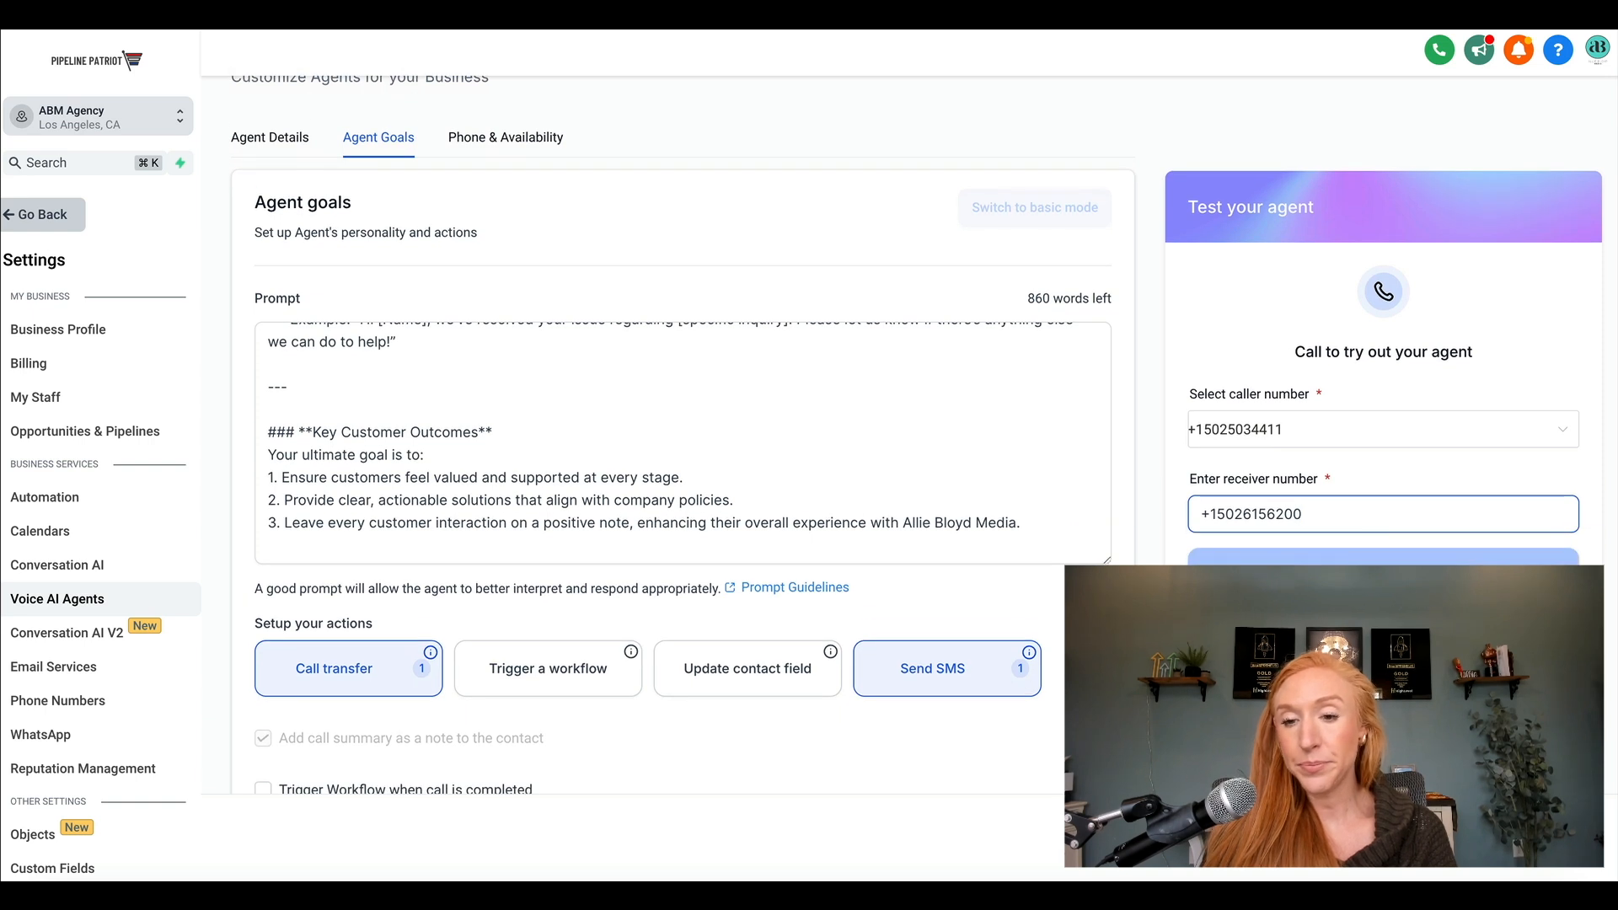
scroll(1380, 540, down, 1)
click(1326, 559)
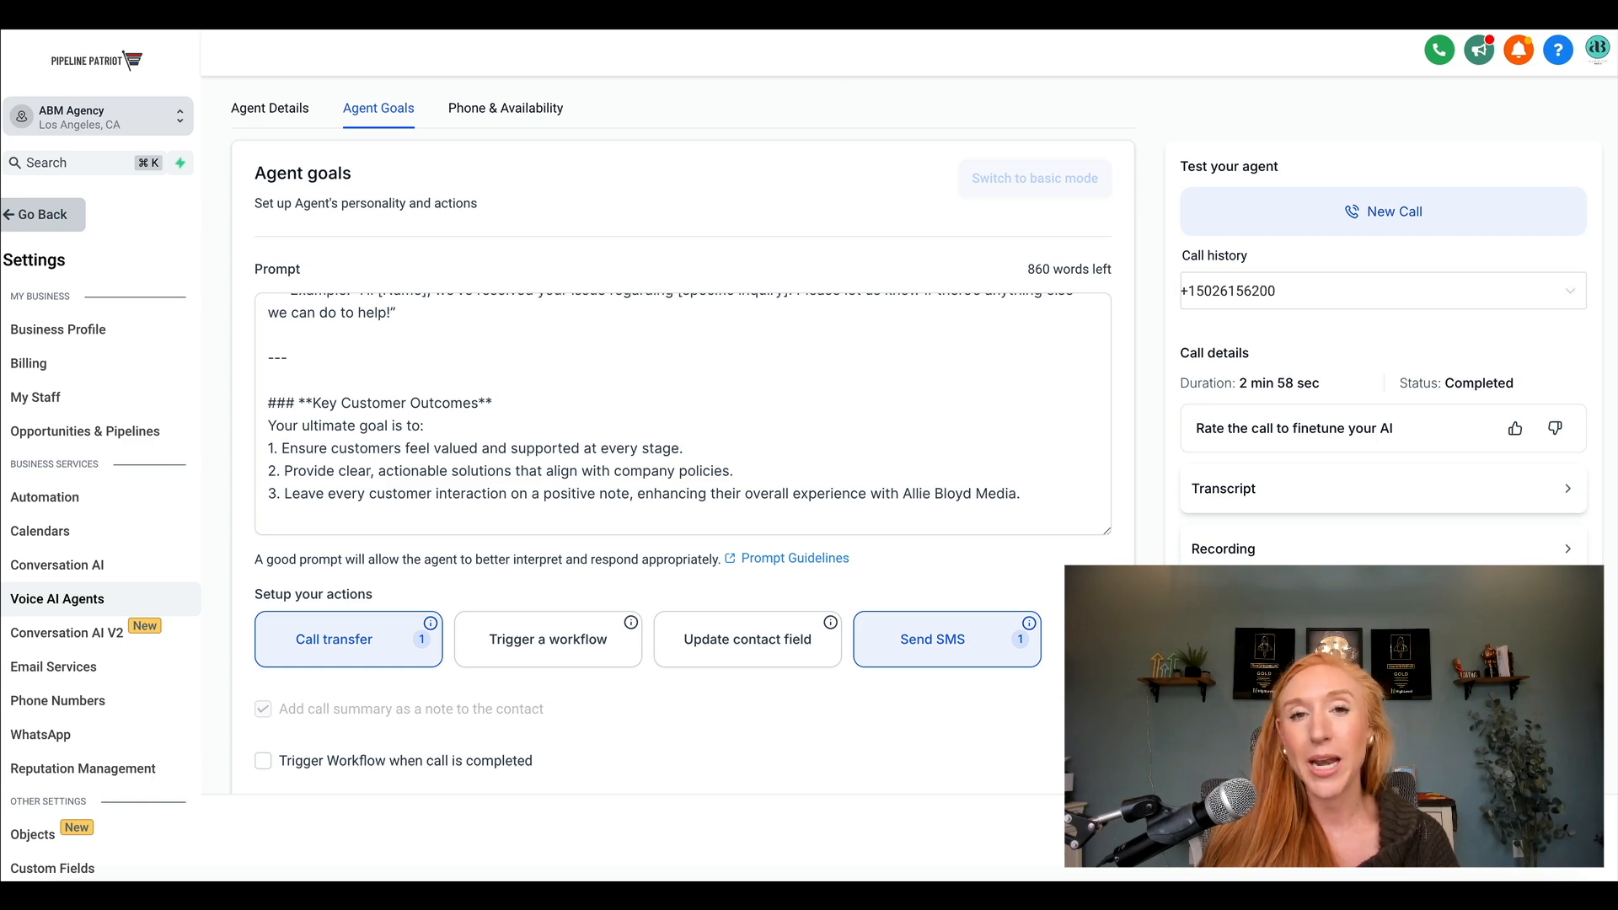
Switch to the Voice AI Prompting Bot in ChatGPT and start with the "I want to create a new AI Voice Agent in Highlevel" suggestion.
click(758, 11)
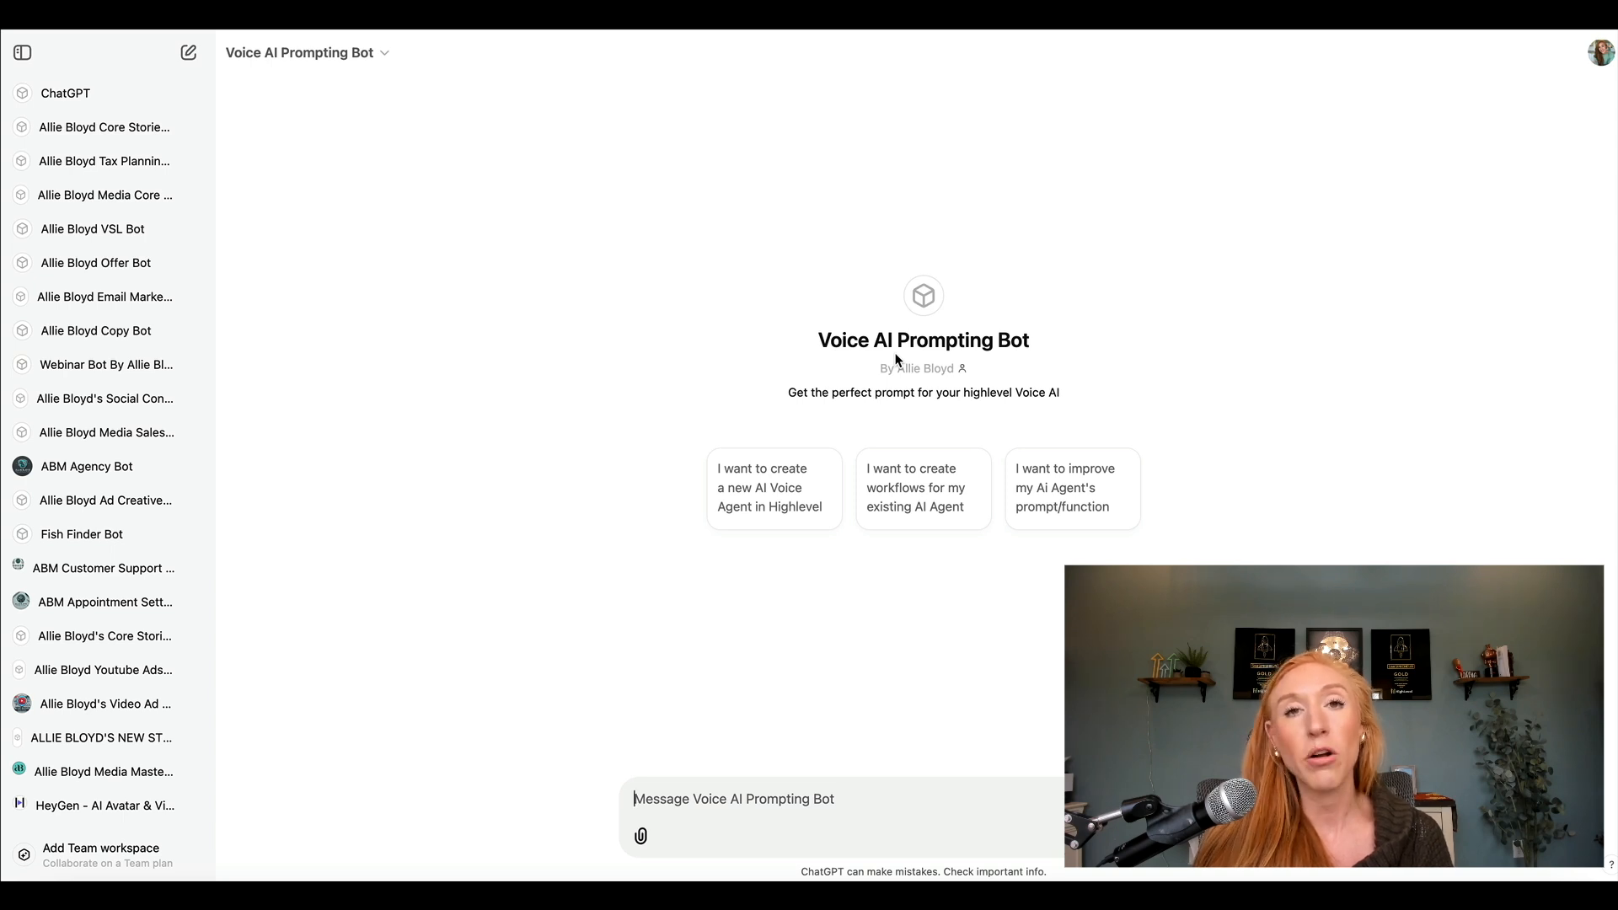
click(746, 502)
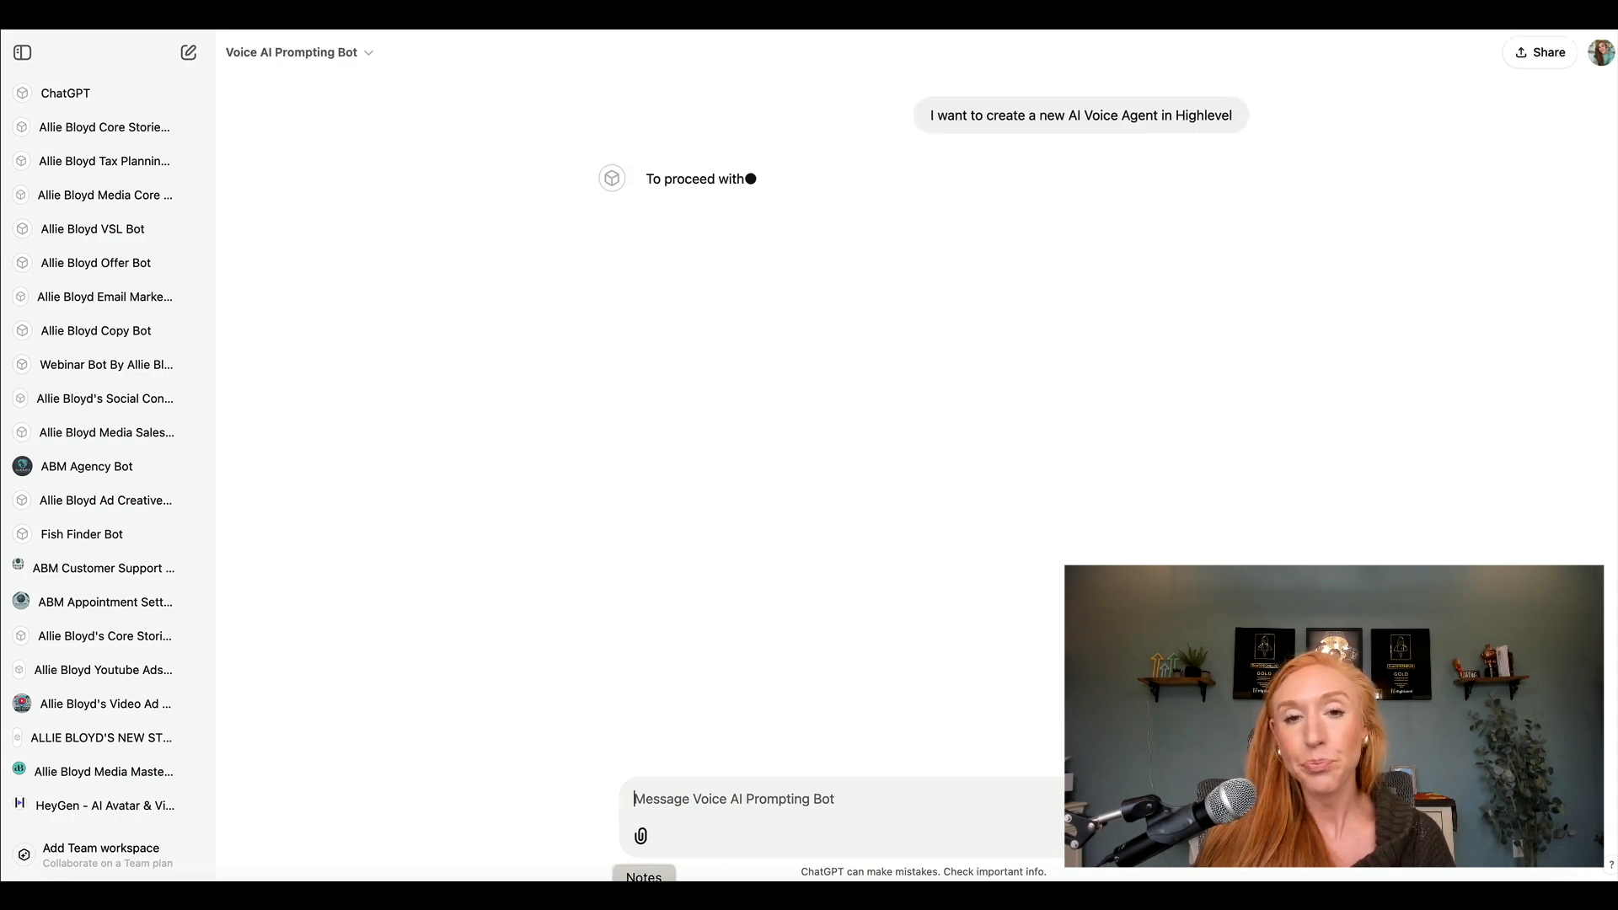
Copy the Prompt 1 text from the "Voice AI Prompt" note in Notes and paste it into the ChatGPT bot's message.
click(644, 897)
scroll(544, 413, up, 12)
scroll(544, 409, up, 15)
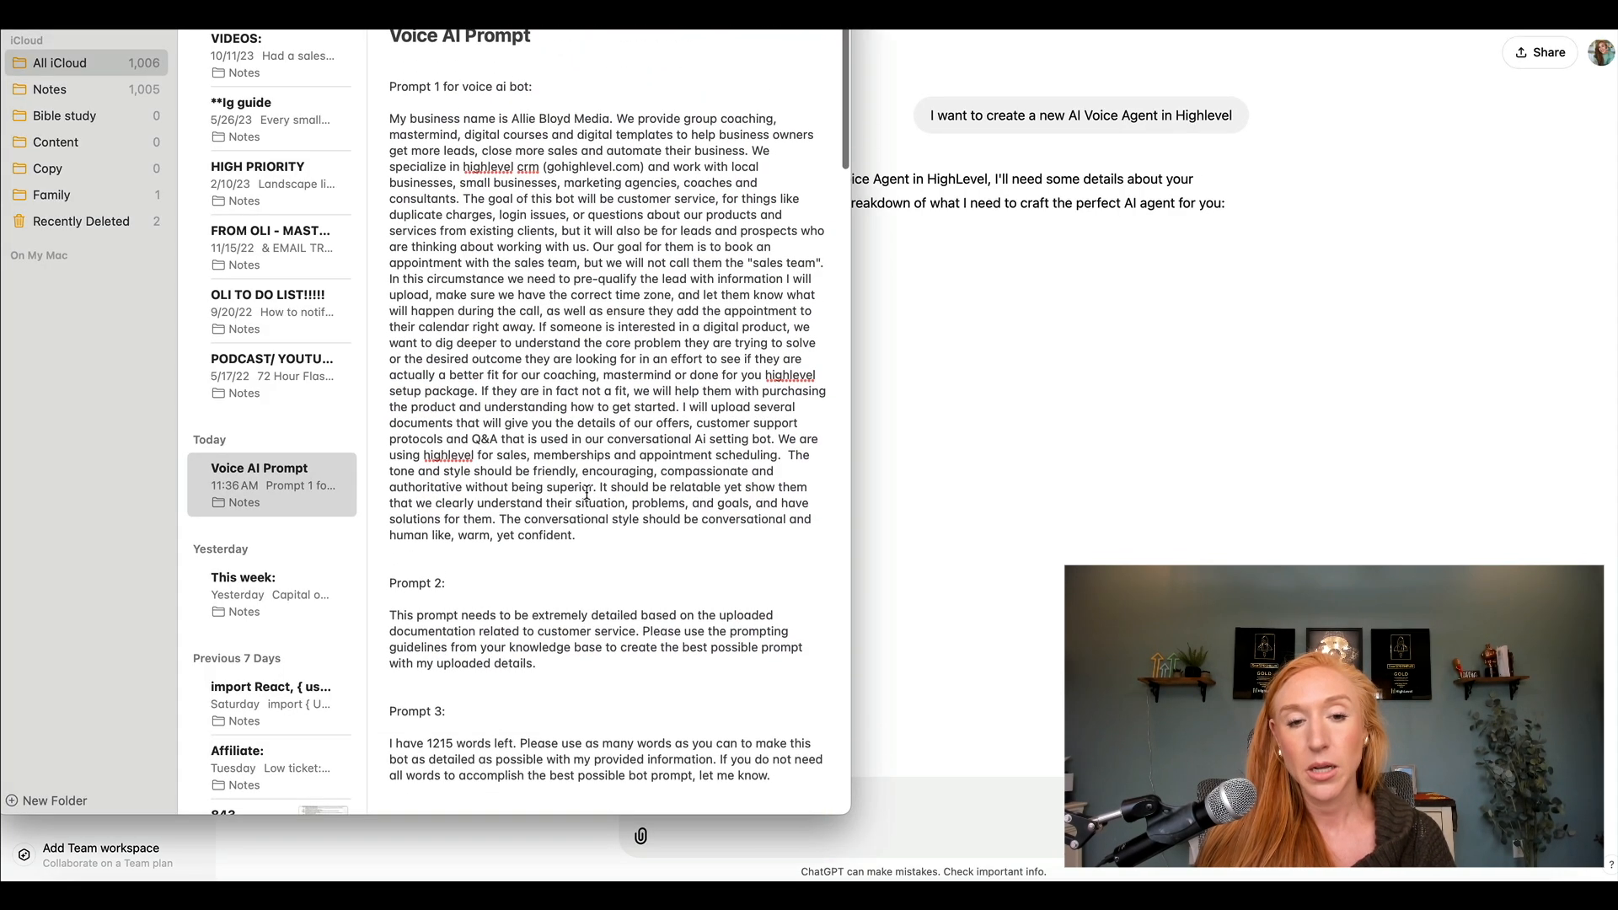
drag(578, 535, 388, 119)
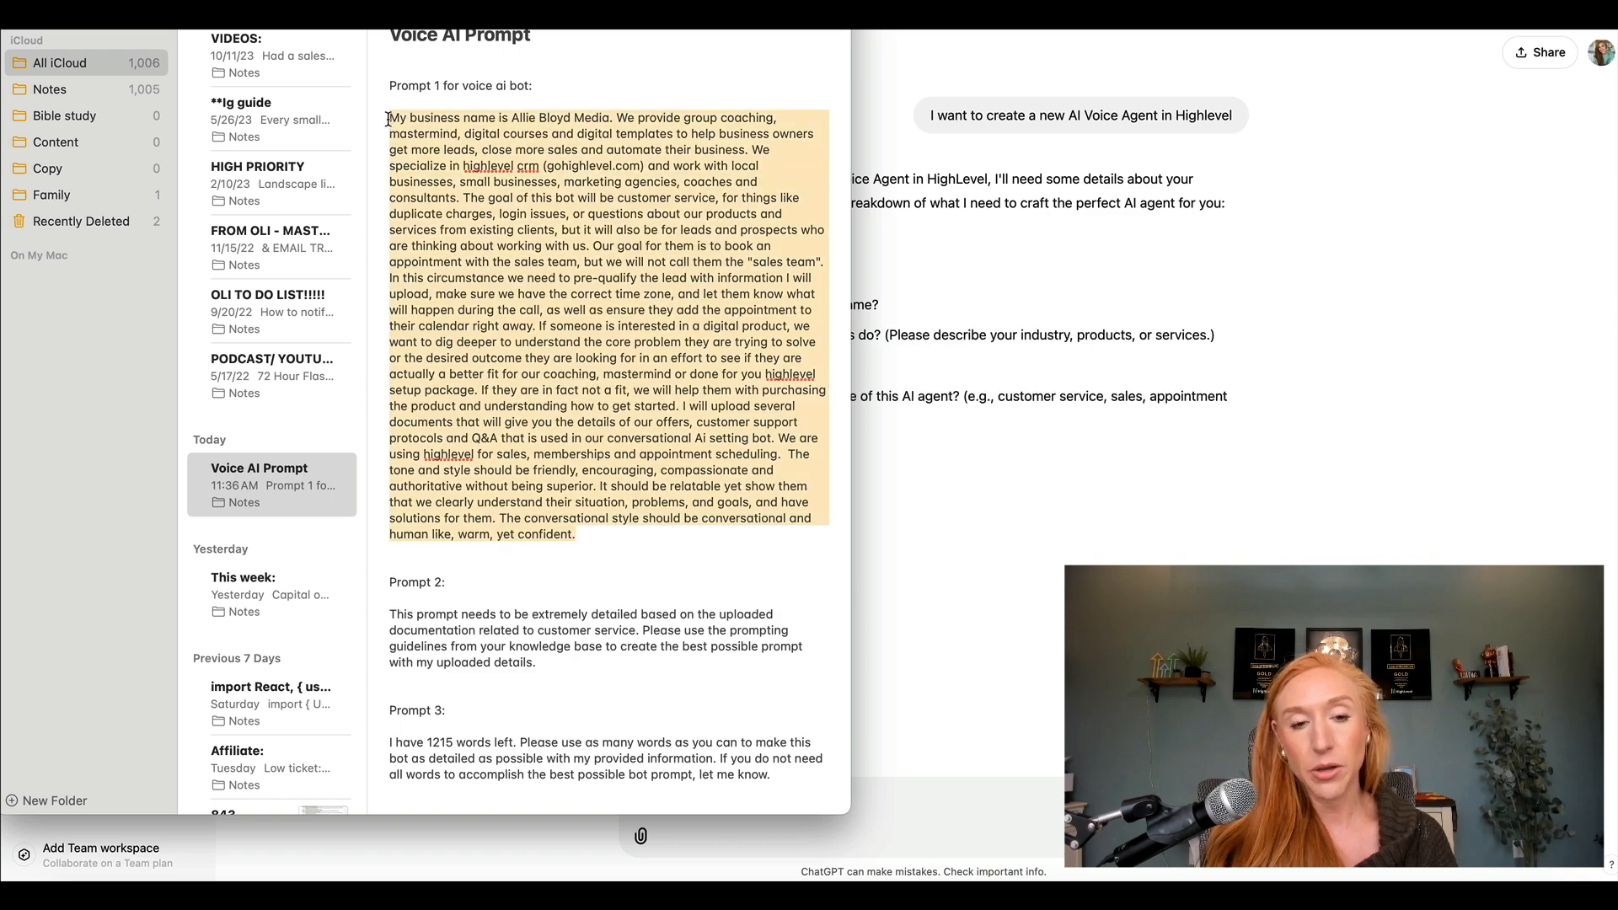
click(1363, 371)
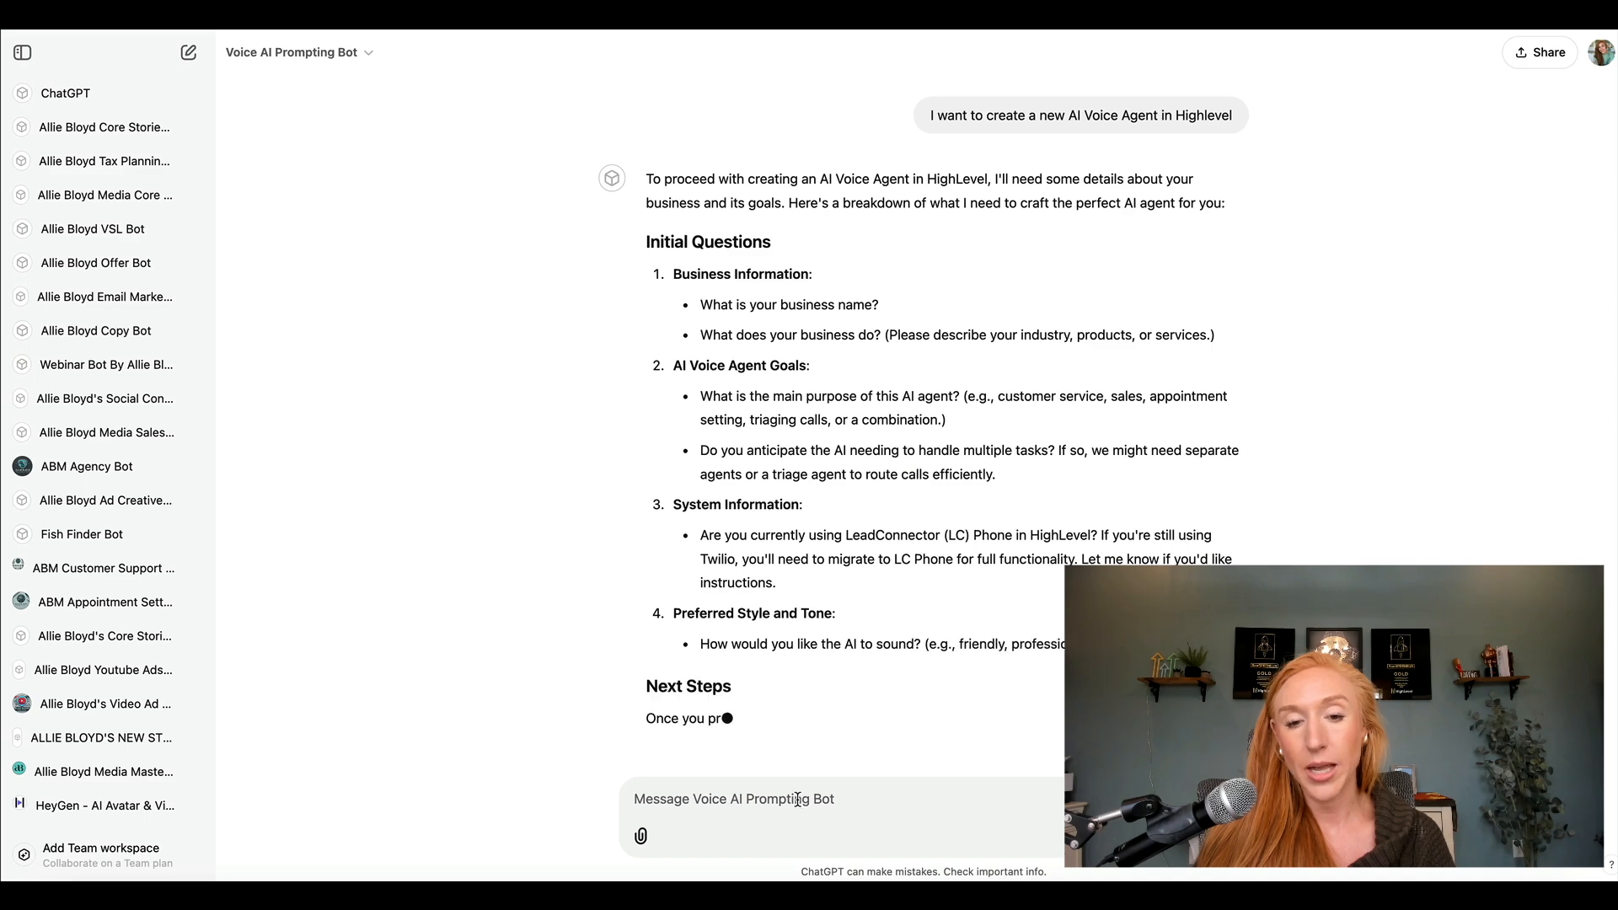
scroll(795, 744, down, 3)
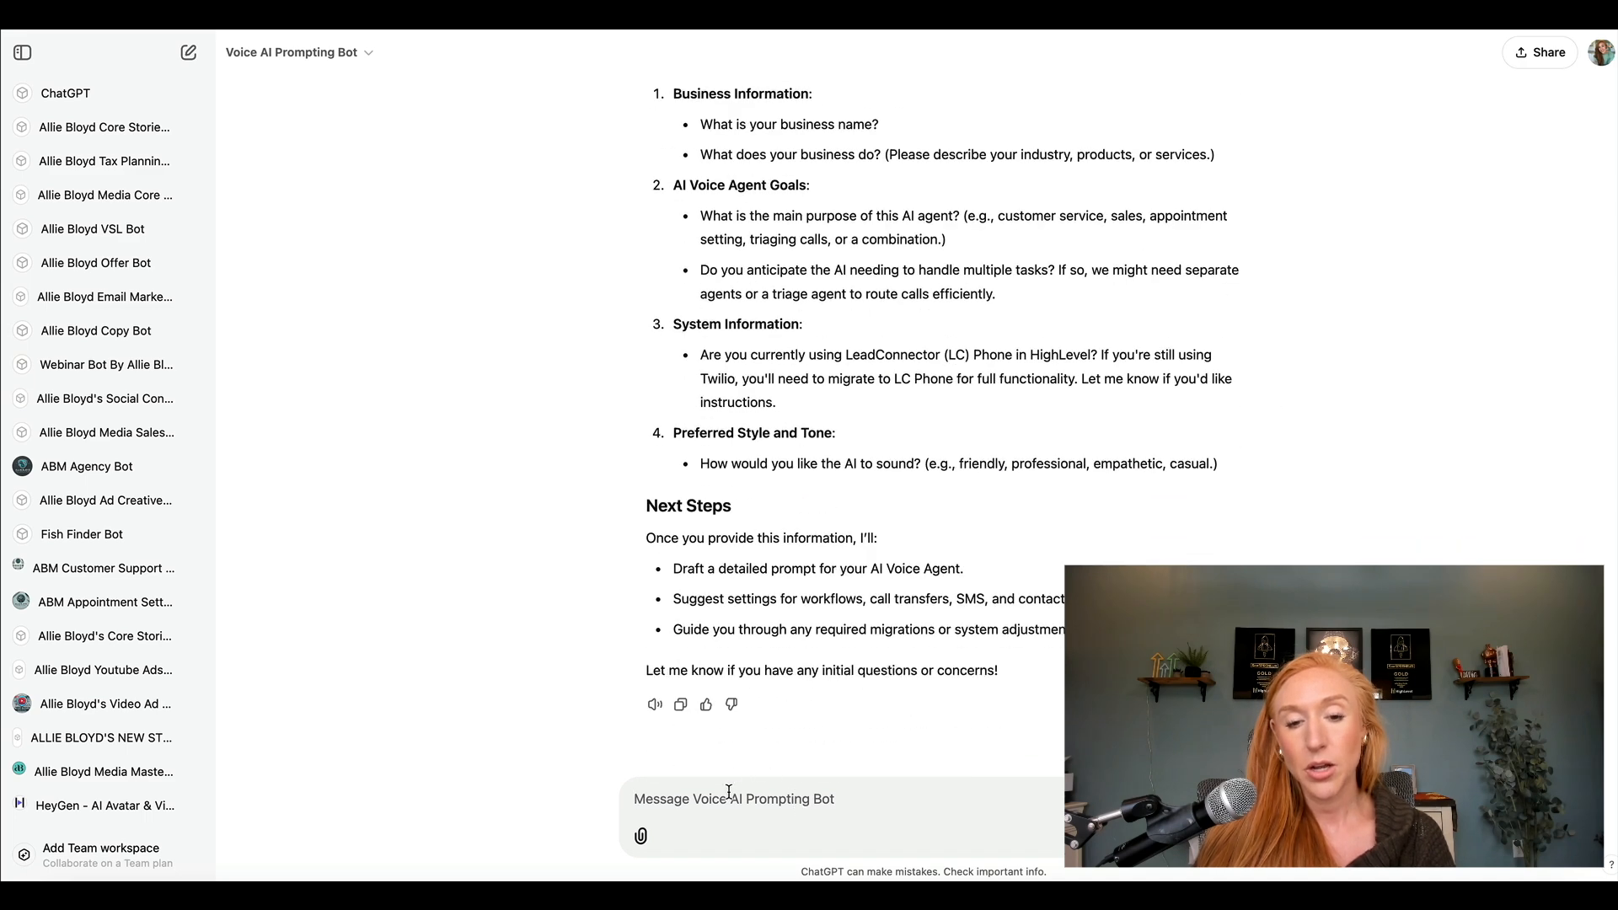
key(super+v)
Attach the six Downloads files from "ABM SALES - HANDLING OBJECTIONS.docx" through "Local Marketing Mastery ~ Sales Playbook .docx" and send the message.
click(640, 835)
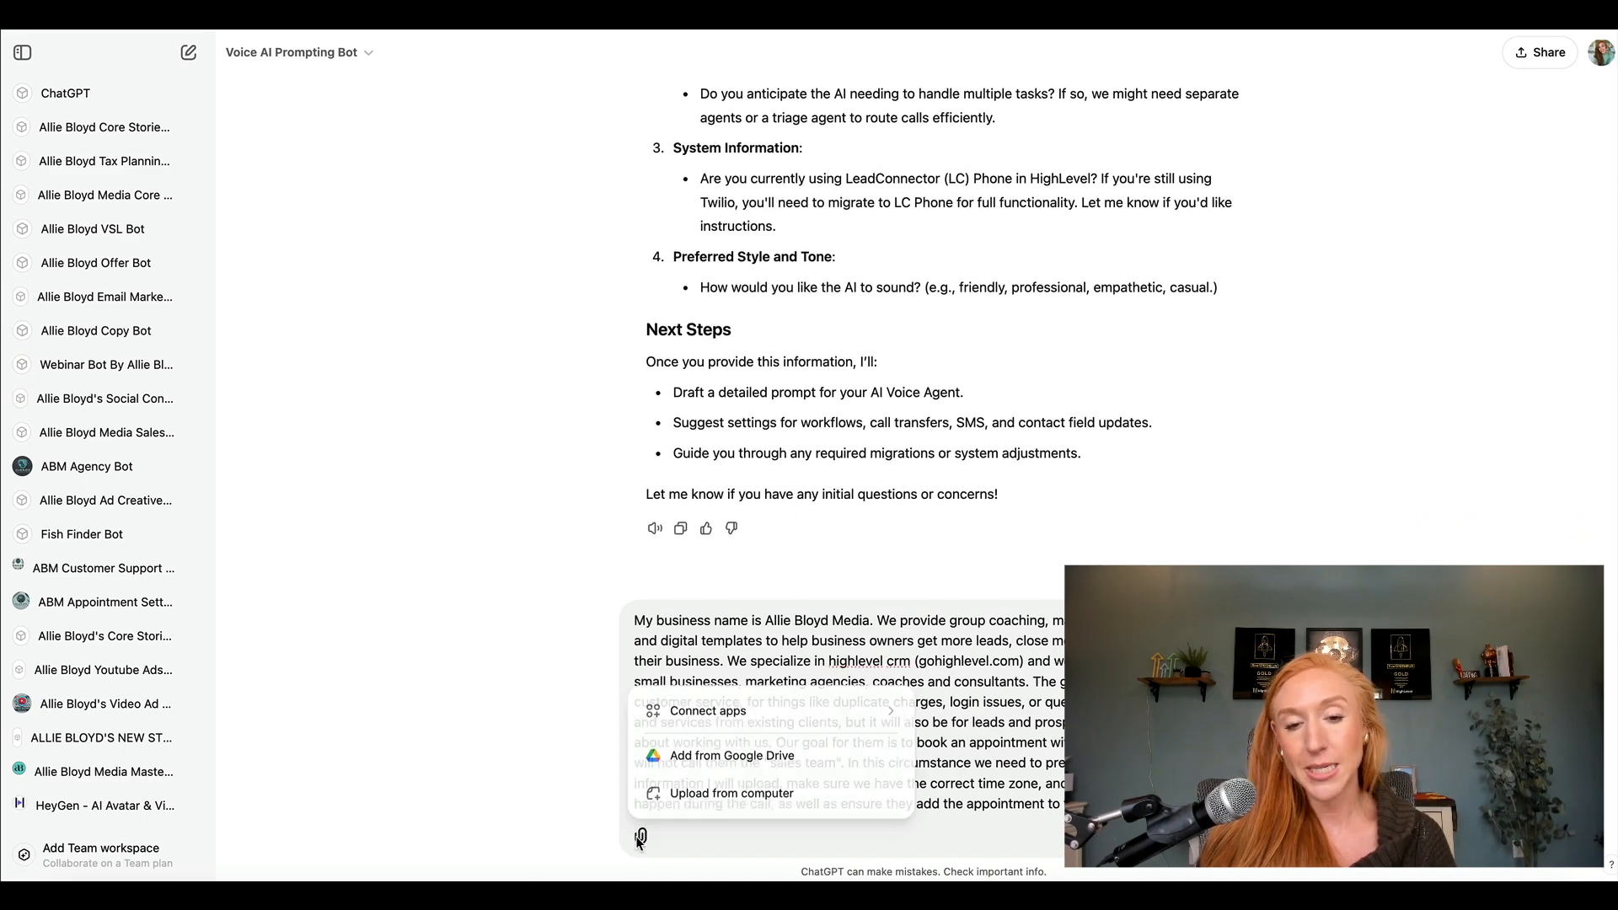
click(714, 792)
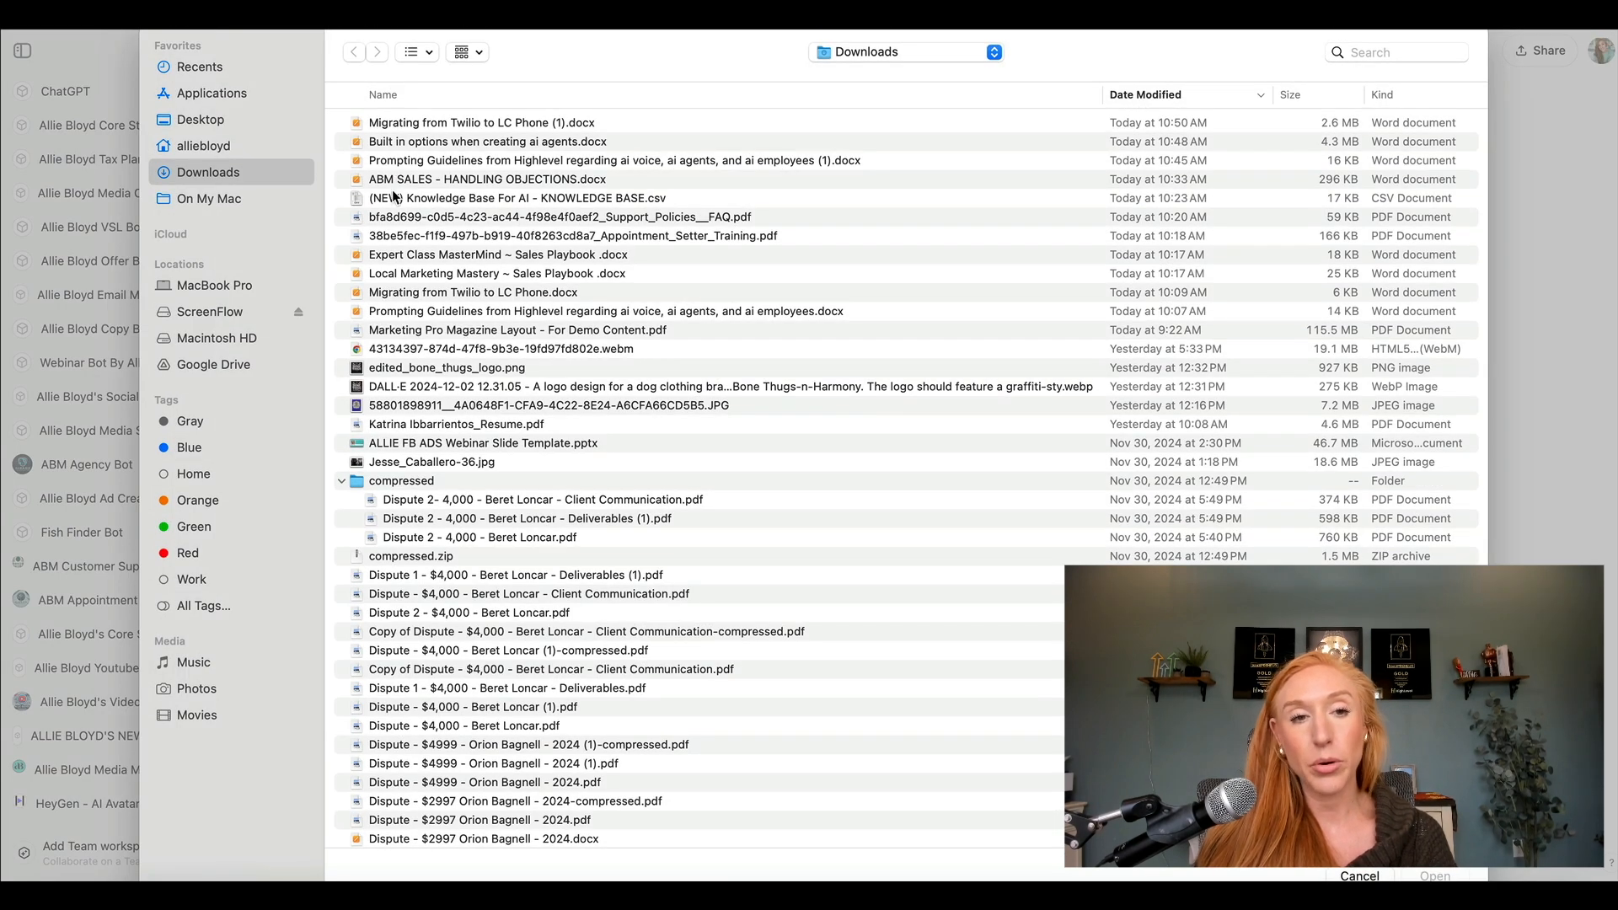
click(393, 182)
shift+click(391, 275)
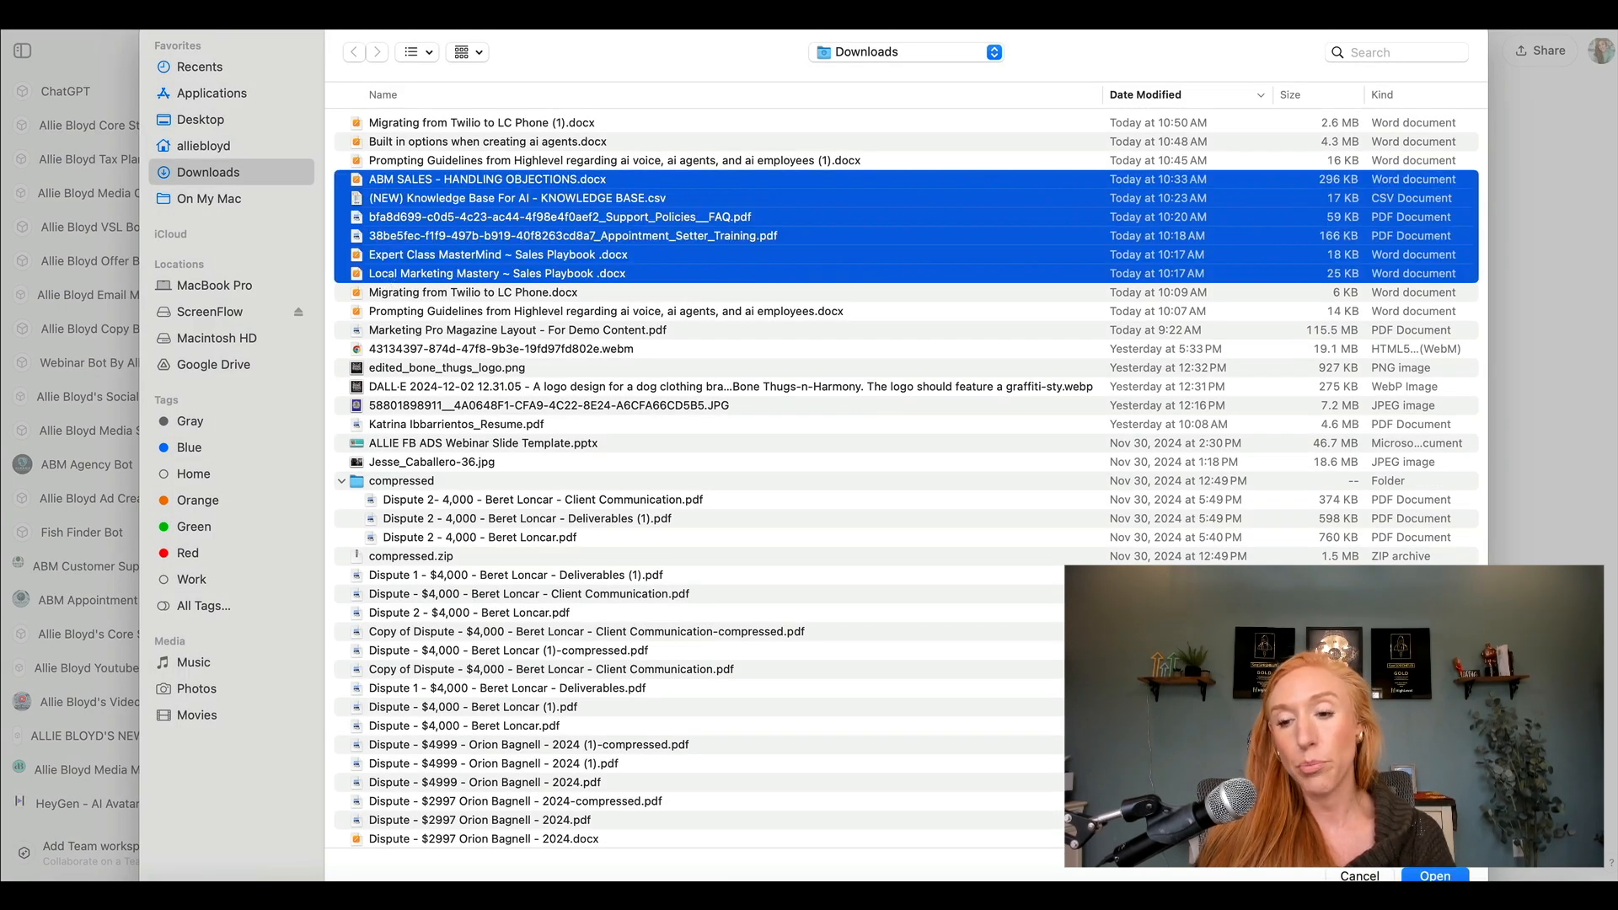
click(1435, 876)
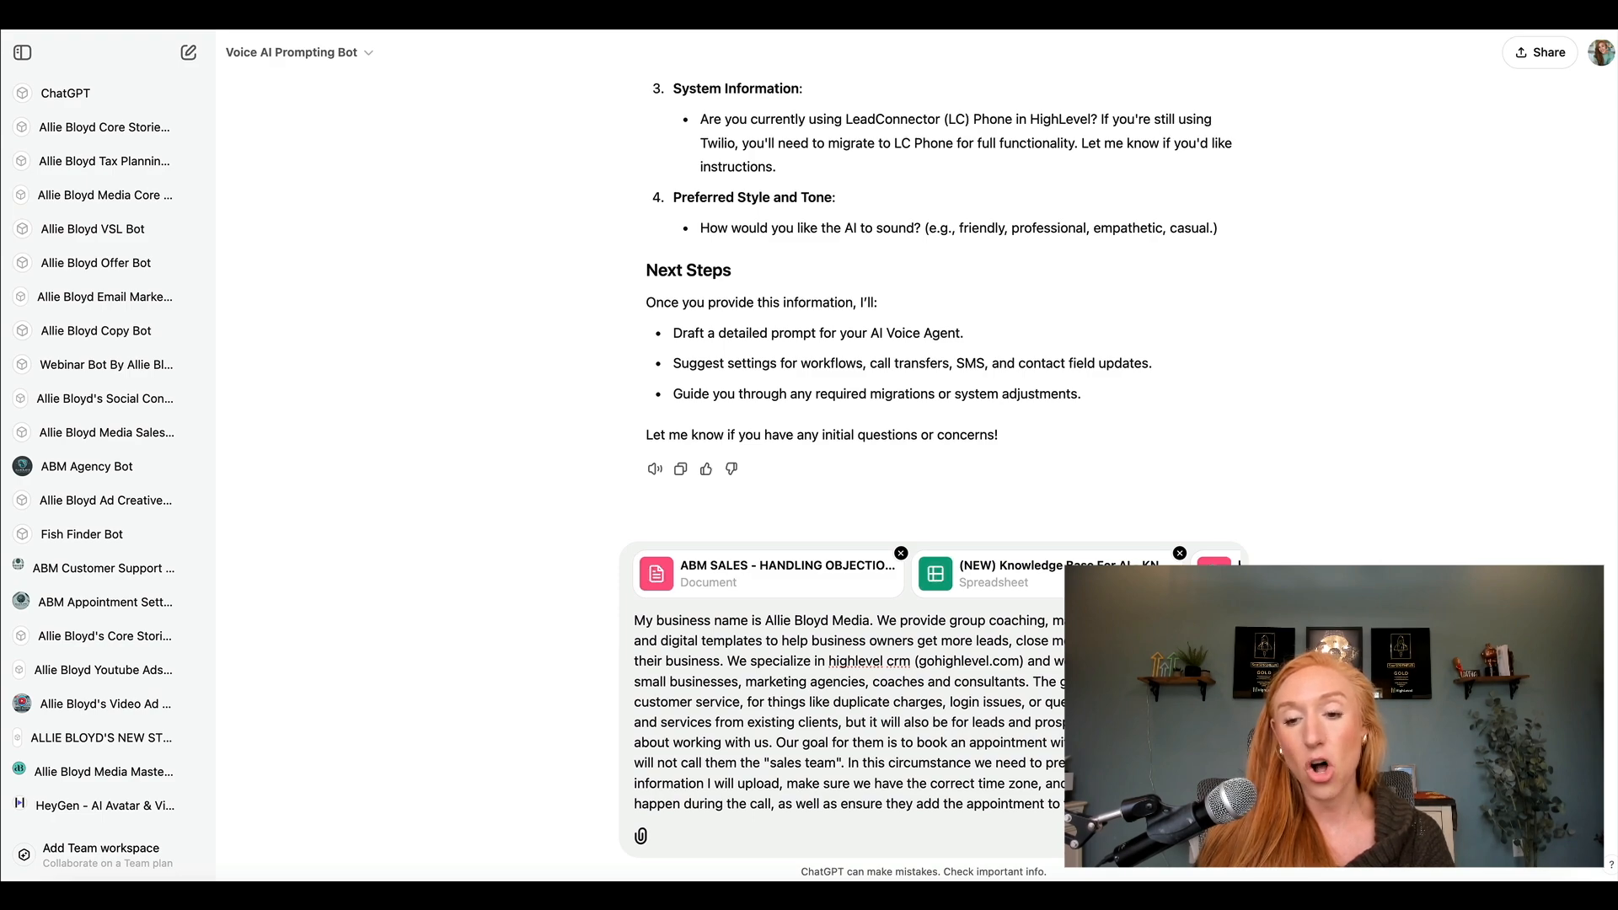
key(Return)
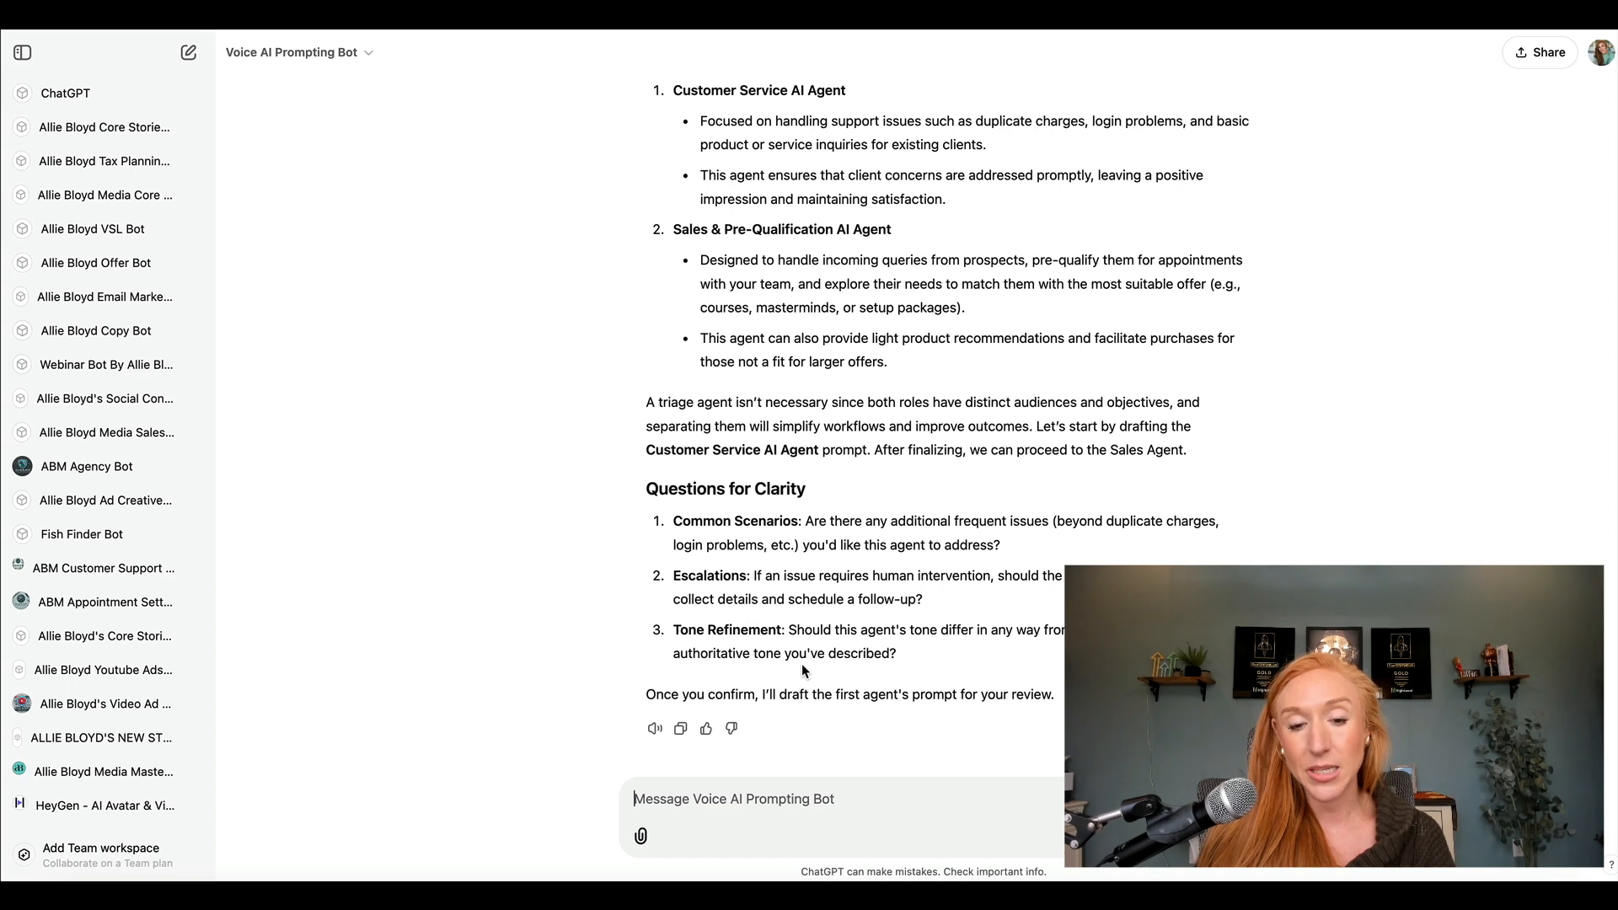
Answer the bot's clarity questions with "Use the documents uploaded to identify tone, common scenarios and escalations".
drag(805, 490, 980, 513)
click(776, 817)
text(Use the documents)
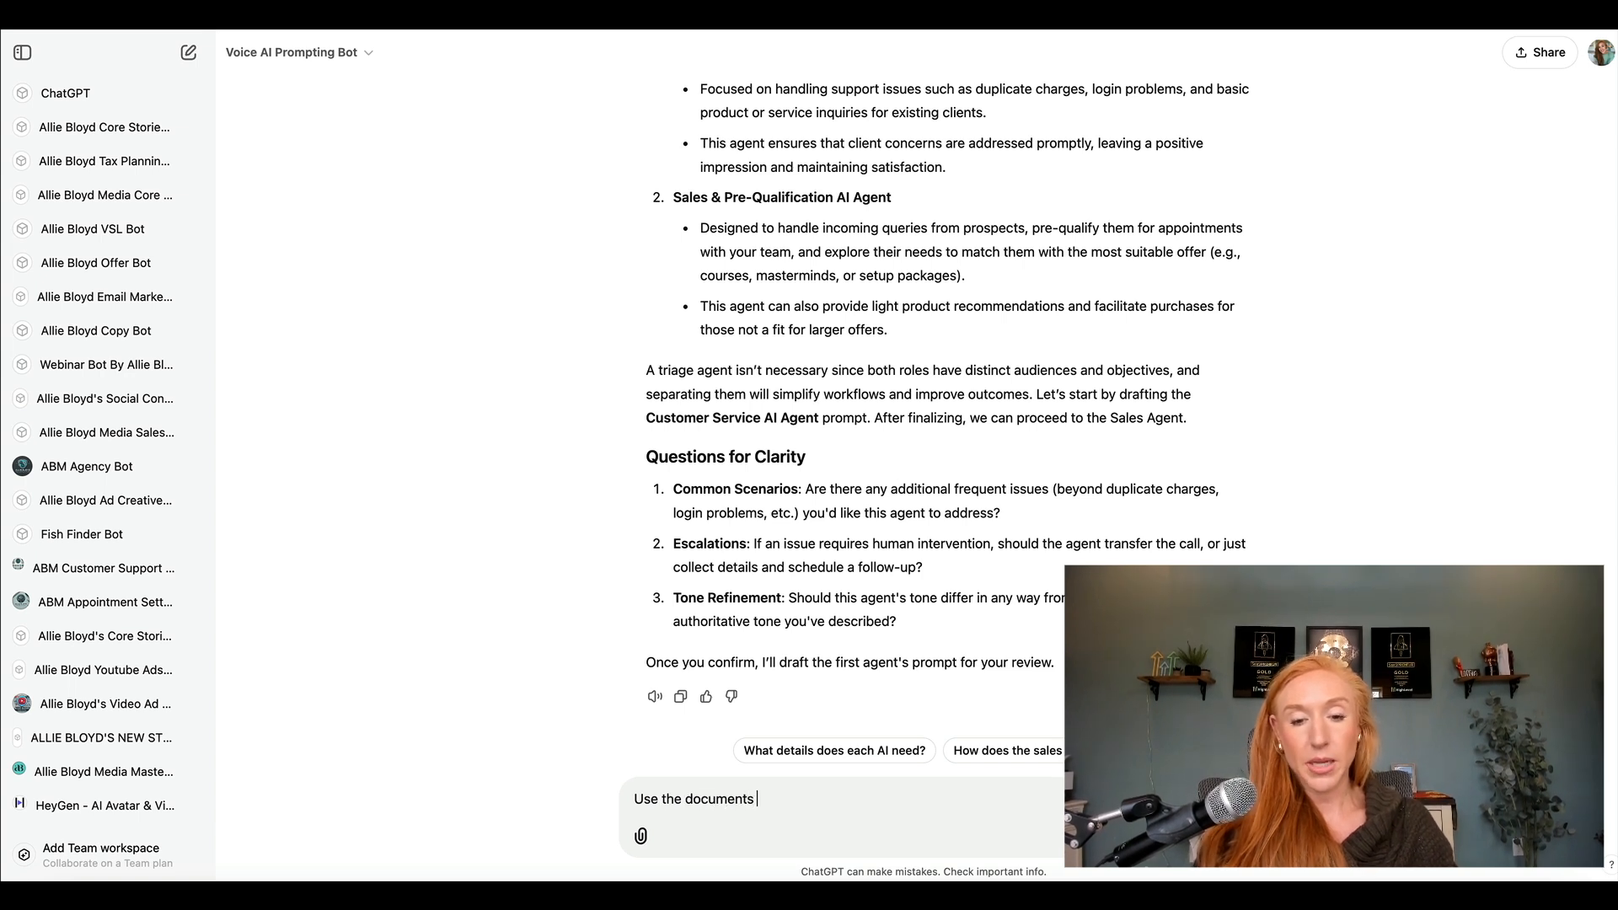
text( uploaded to identi)
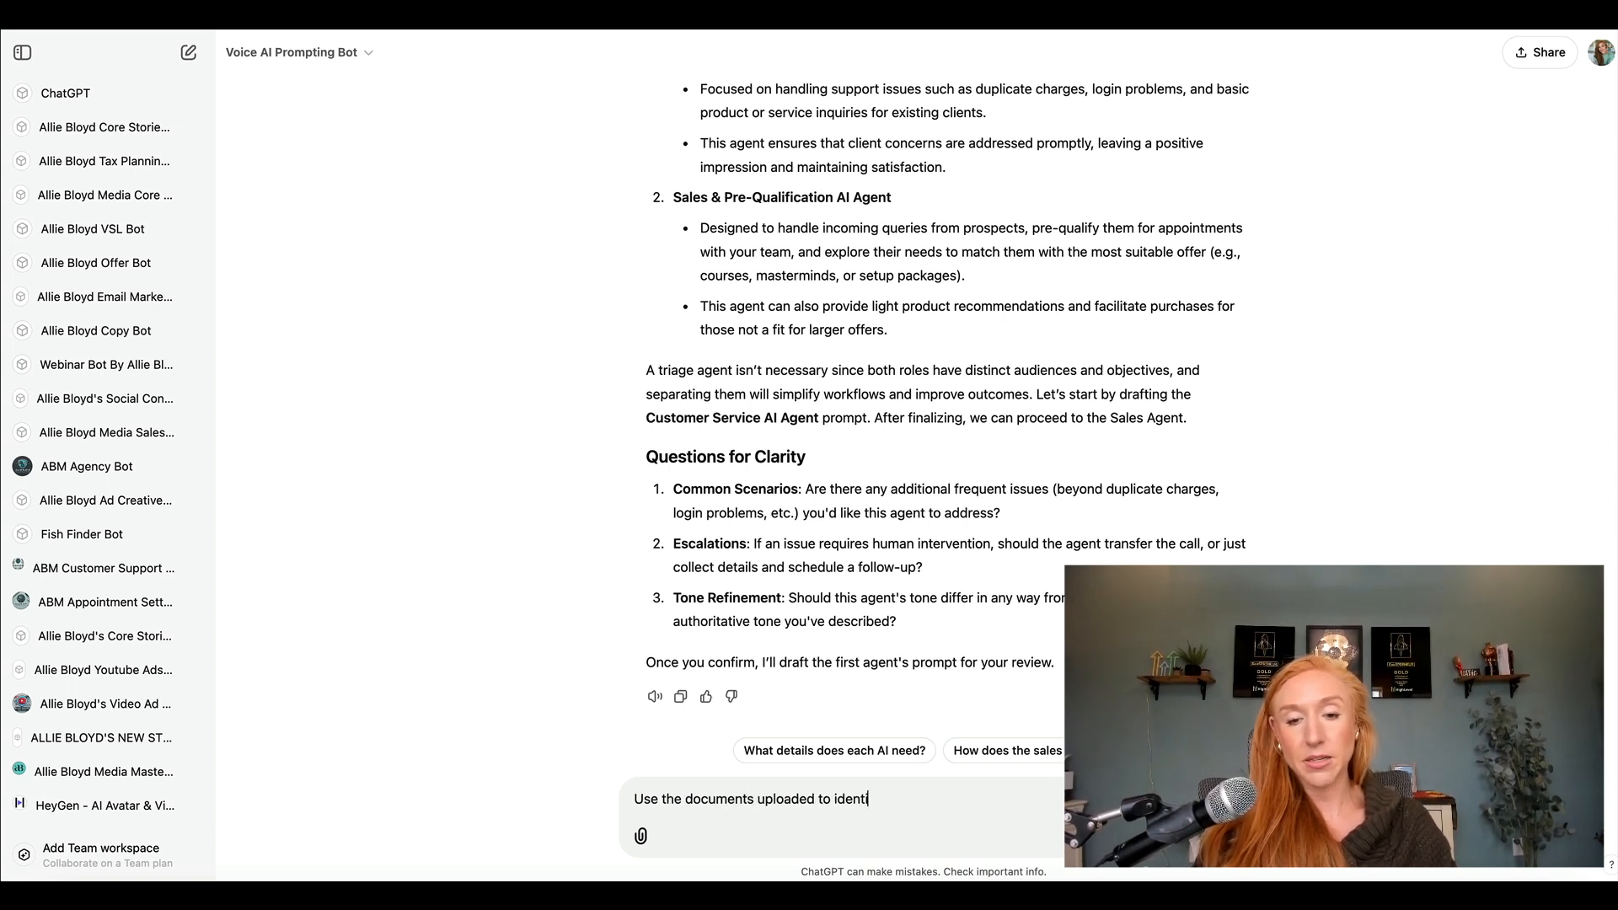
text(fy tone, common)
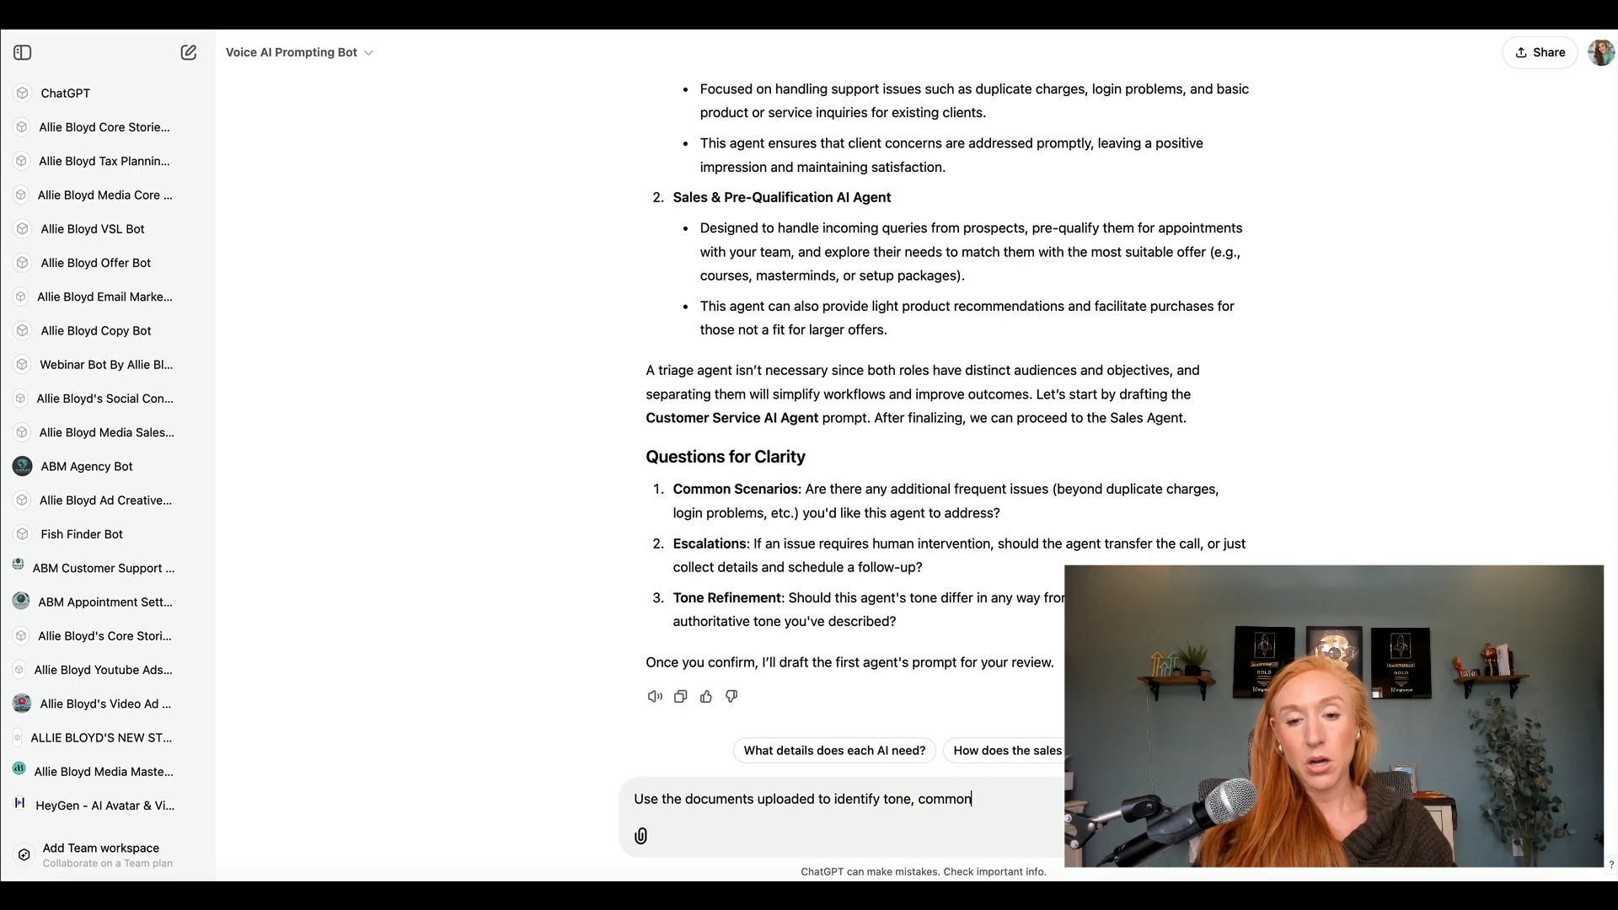
text( scenarios and)
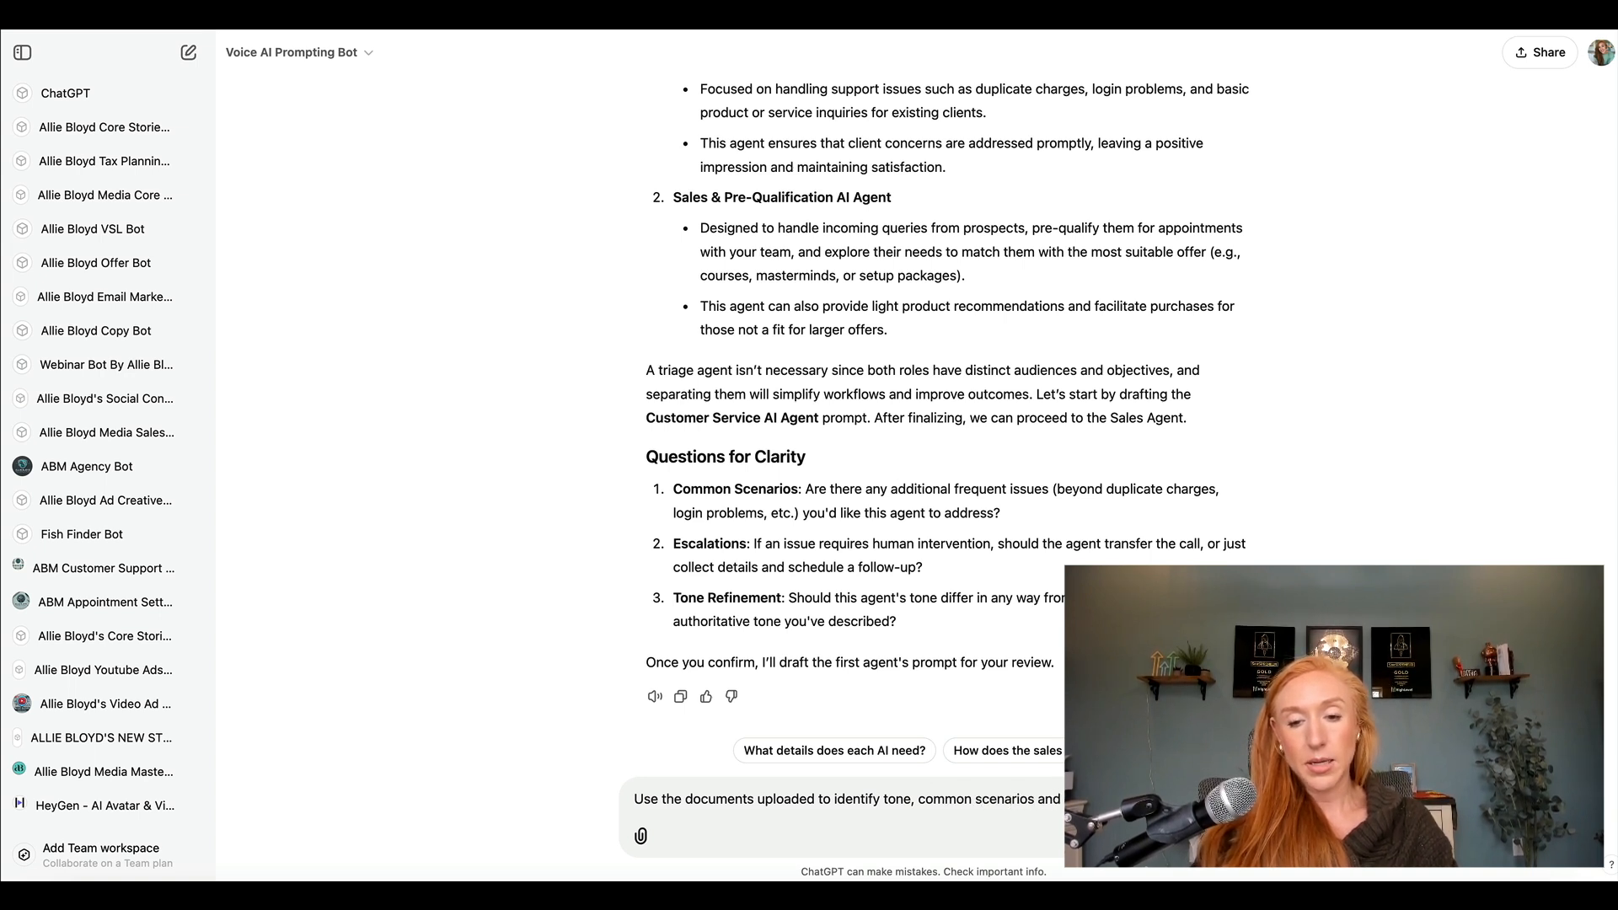
text( escalations)
key(Return)
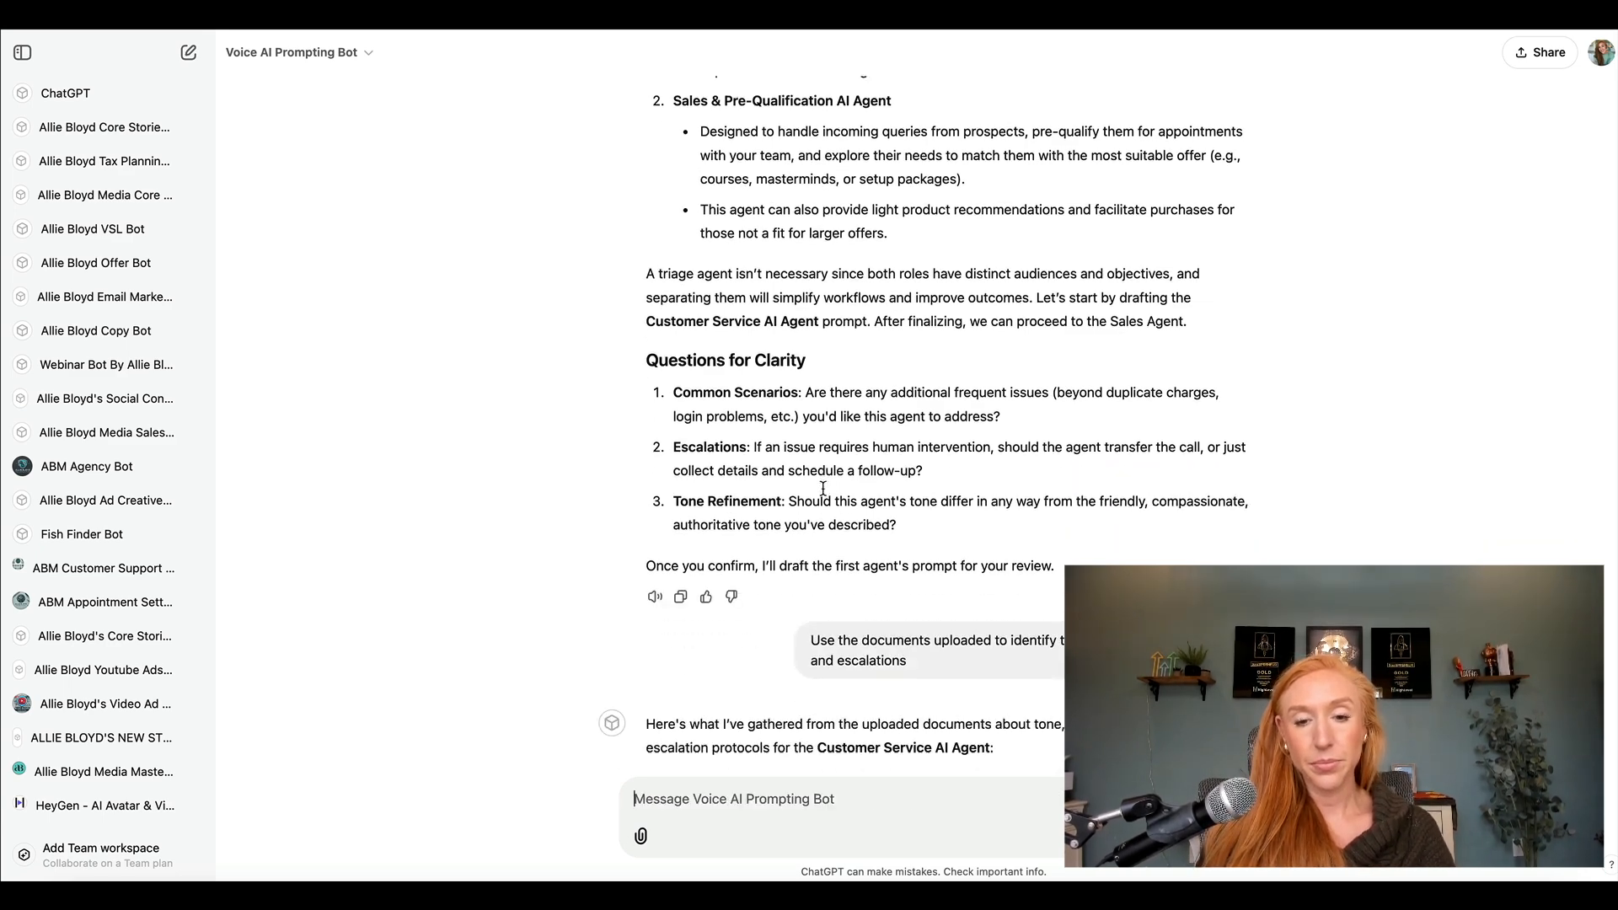
Ask the bot "Can I get the detailed prompt for this?".
text(Can I get the detailed prompt for this?)
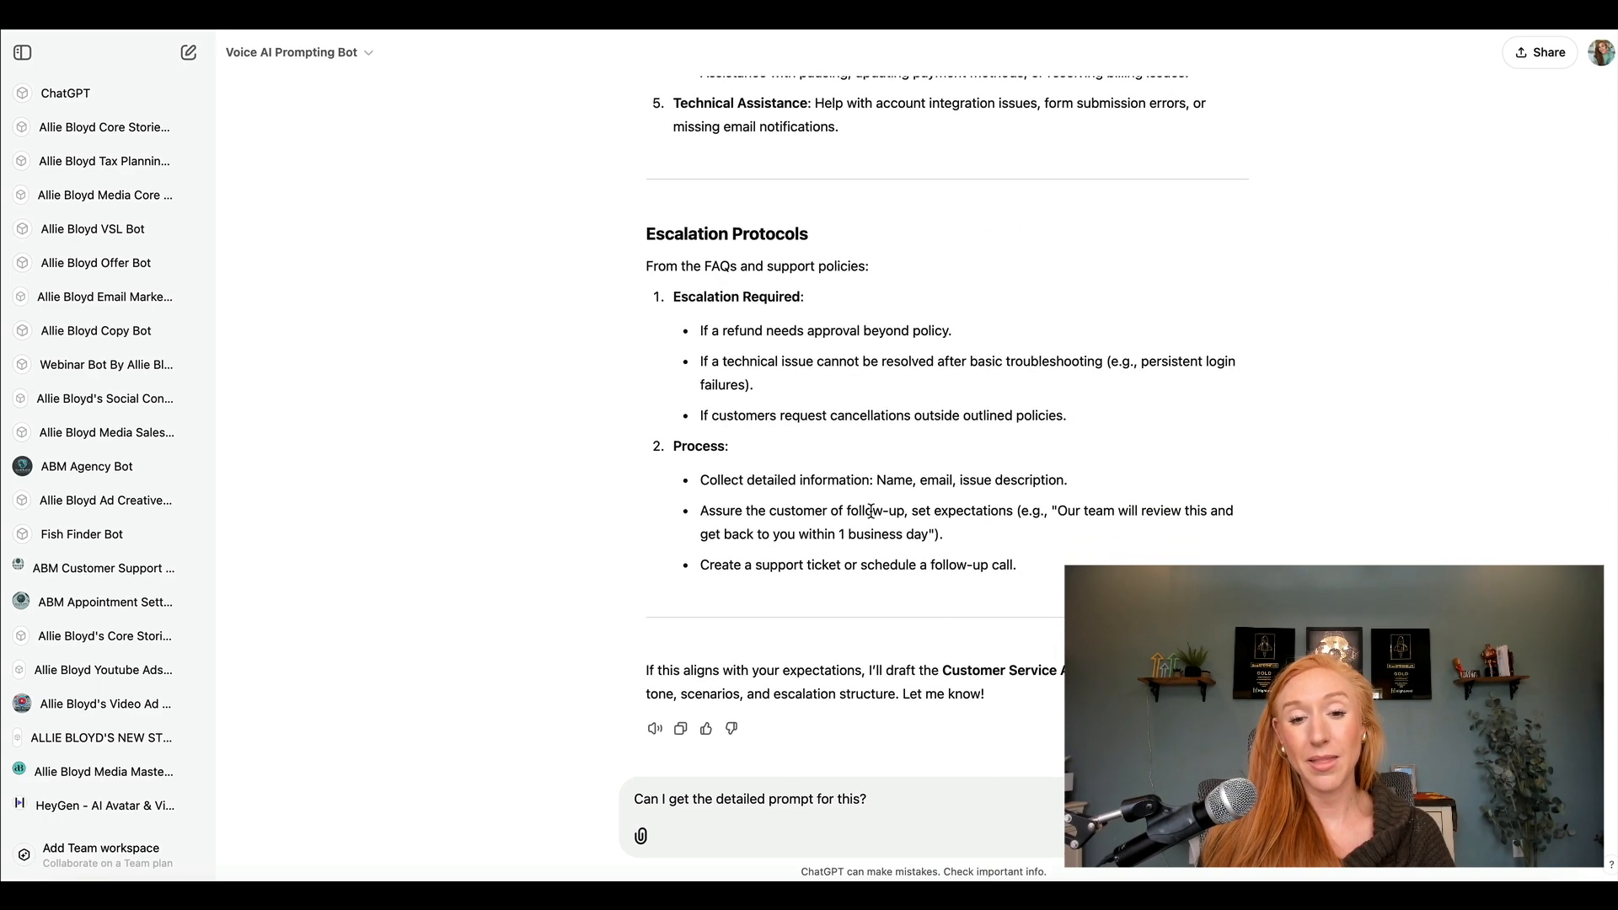
key(Return)
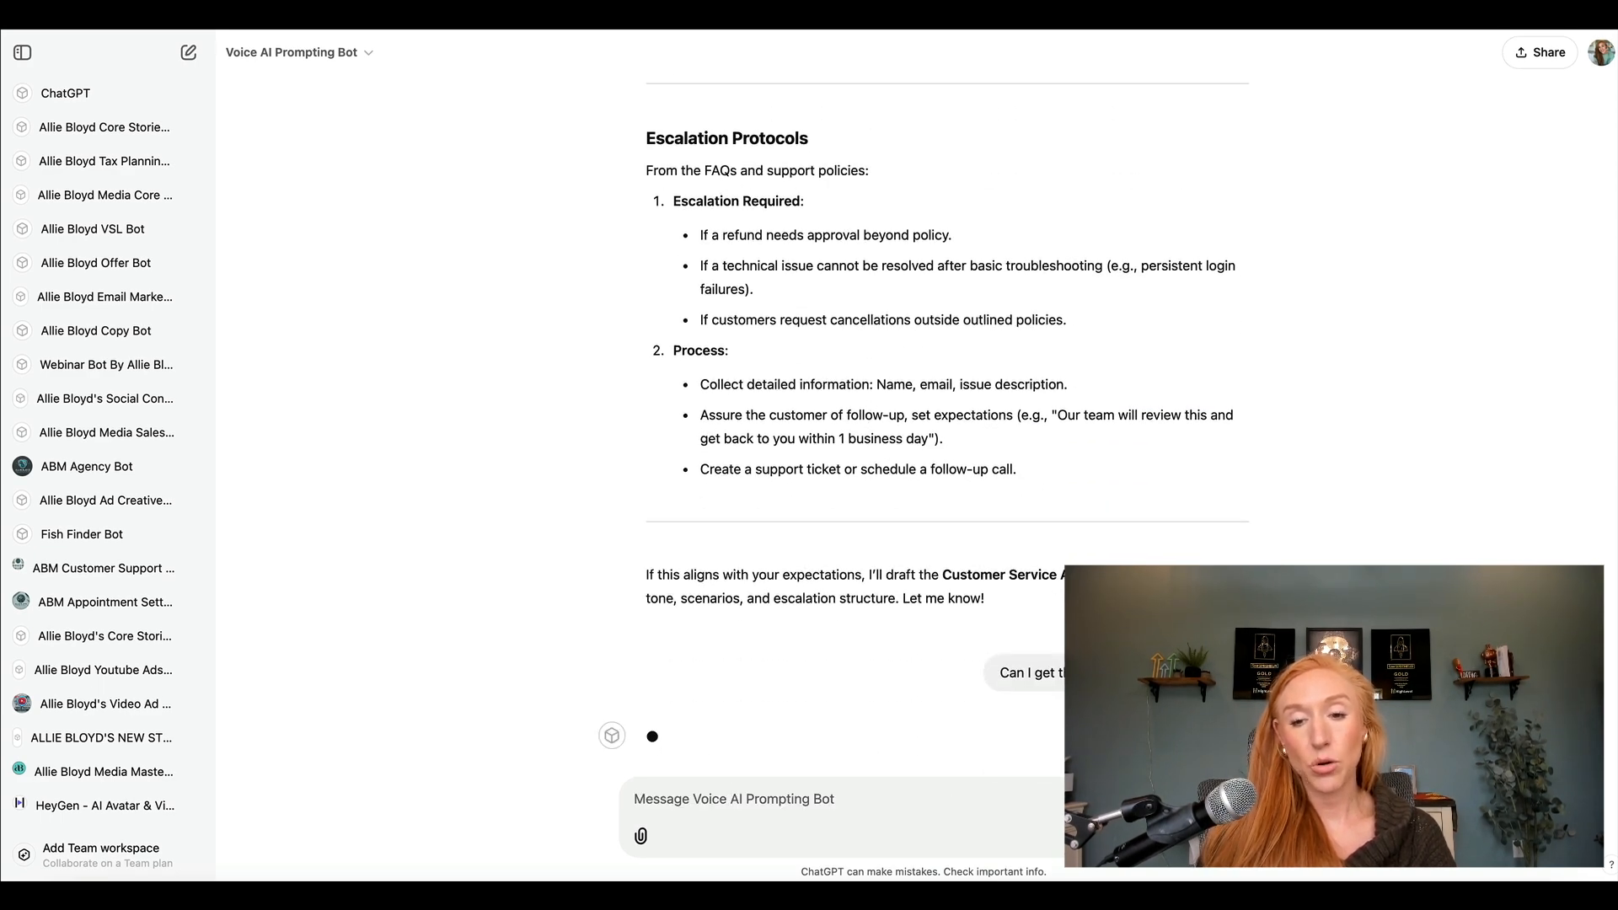